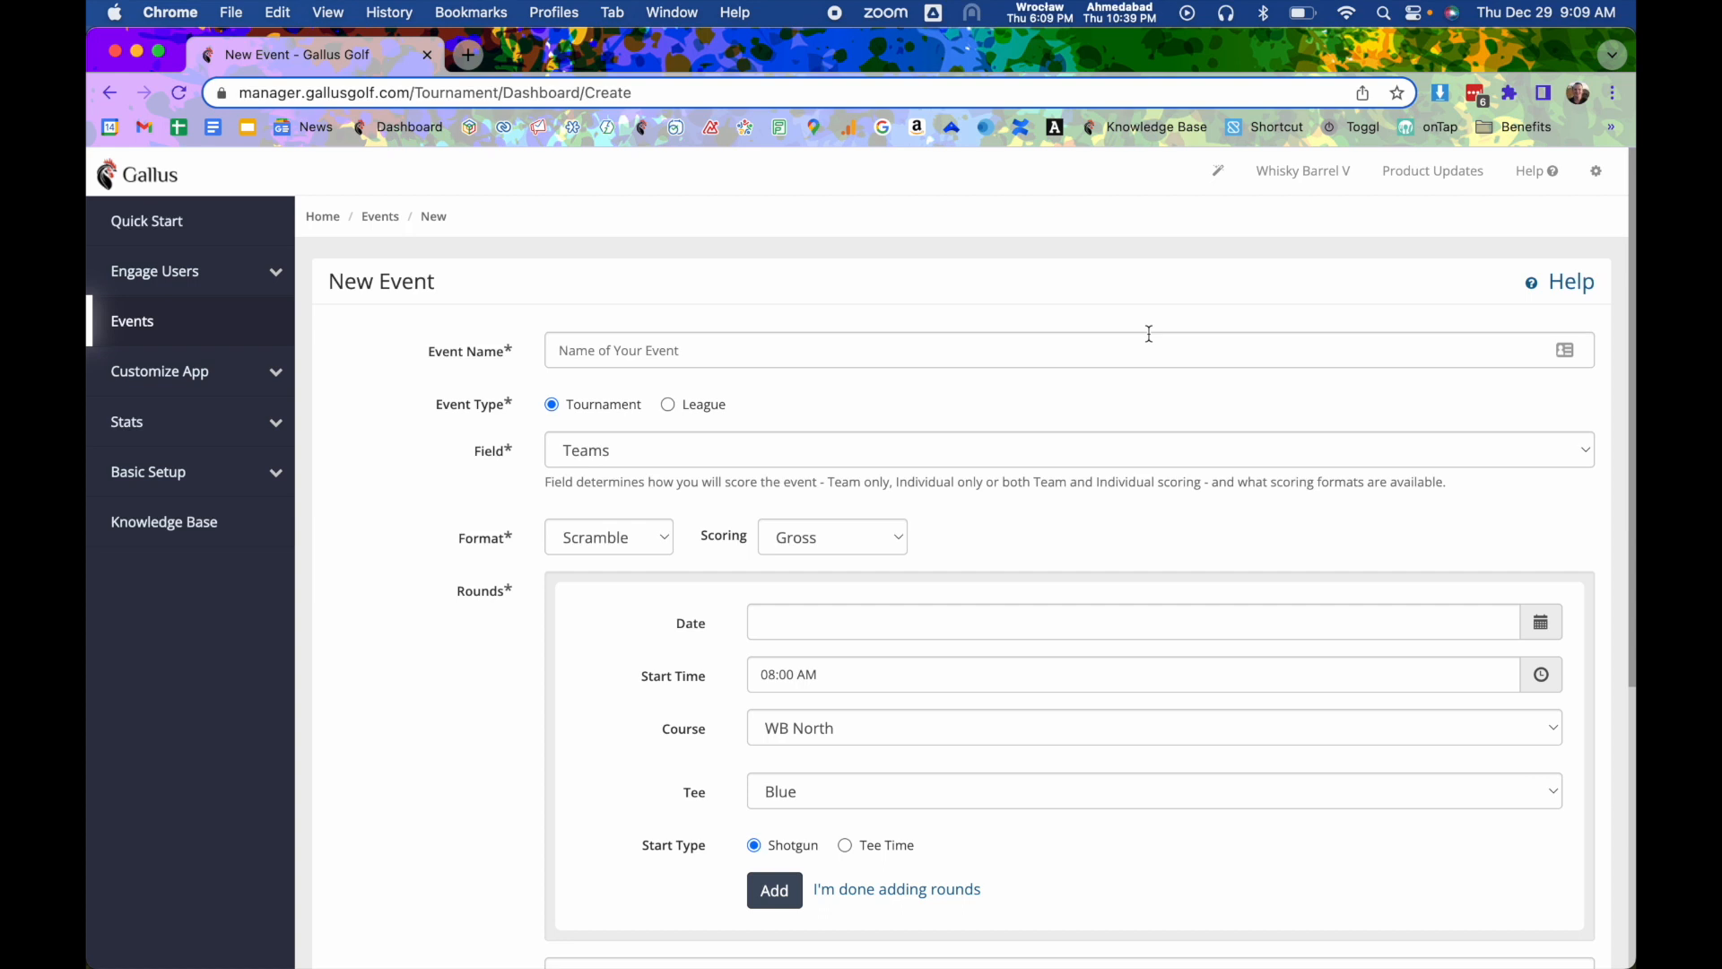
Set the event type to League and name the event "Thursday Night Women's League"
left_click_drag(422, 407, 504, 418)
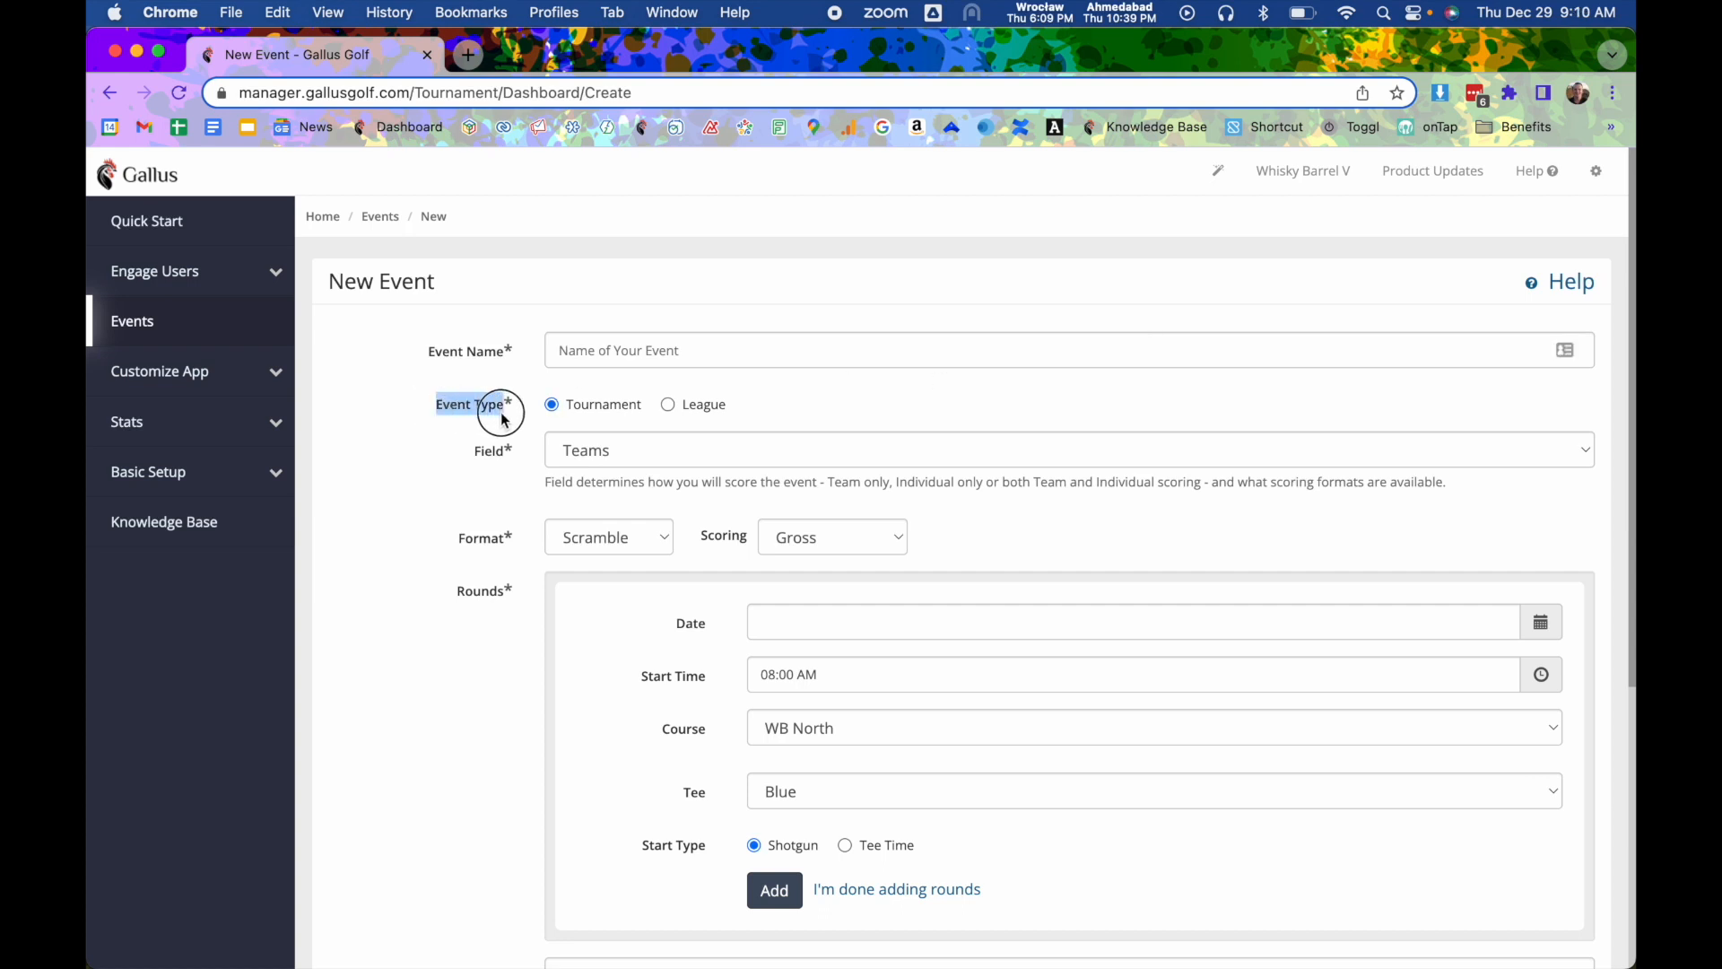
left_click(705, 406)
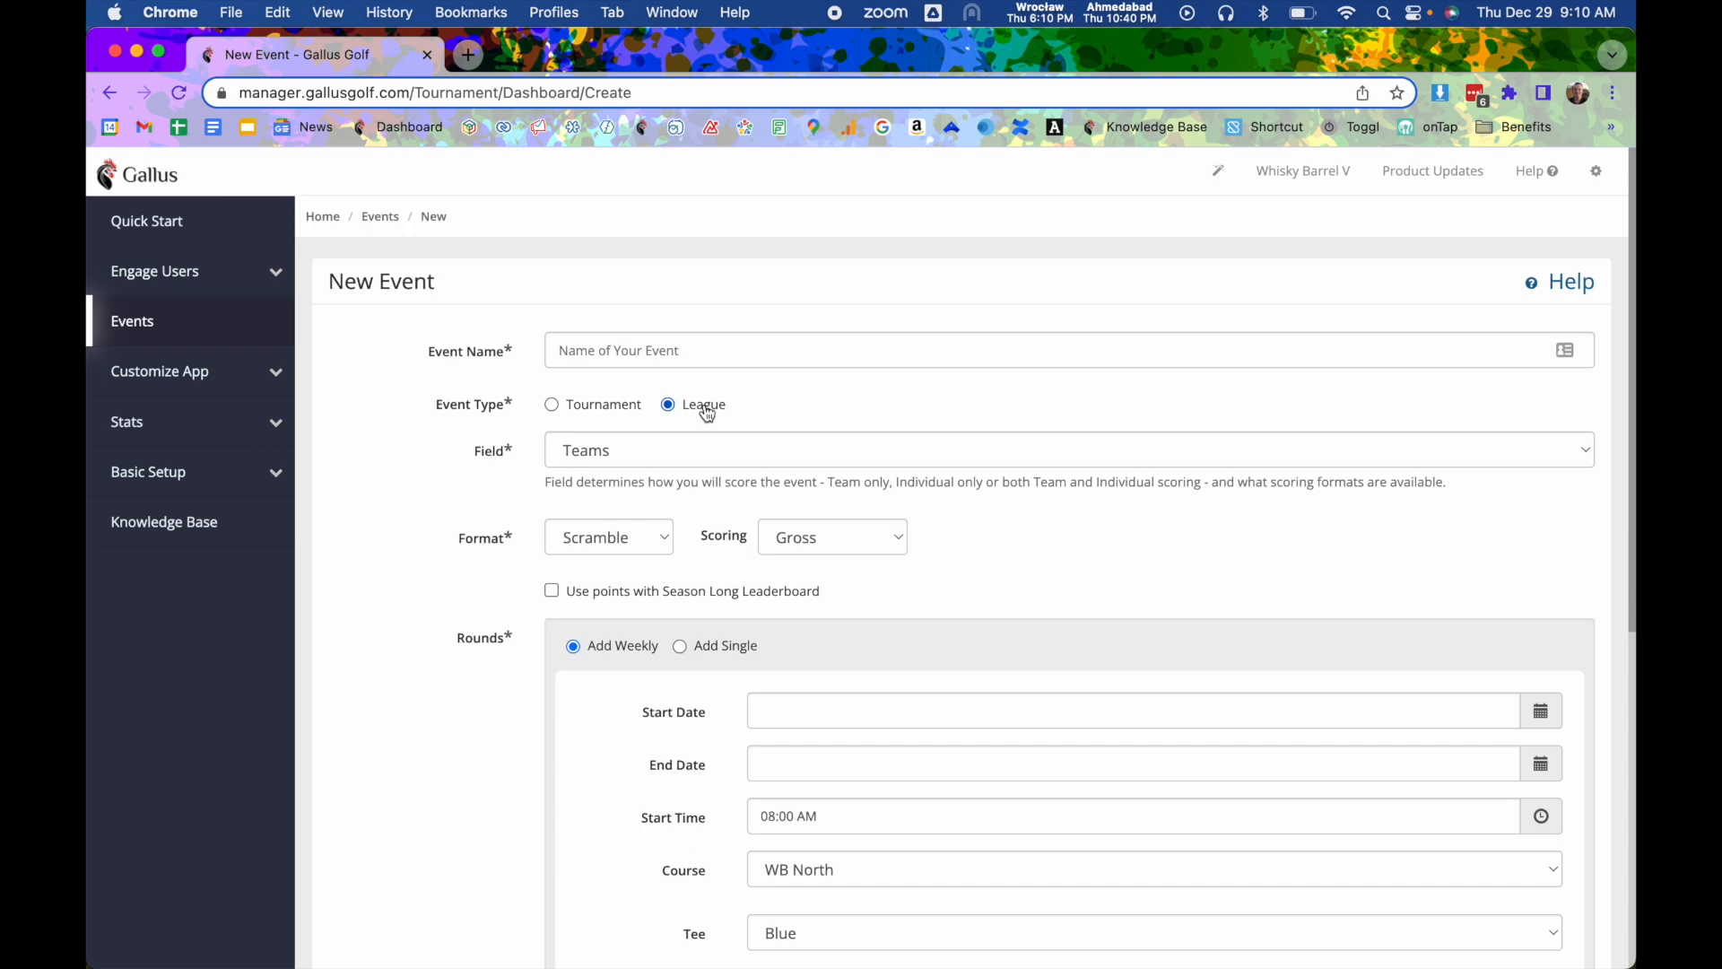
left_click(697, 350)
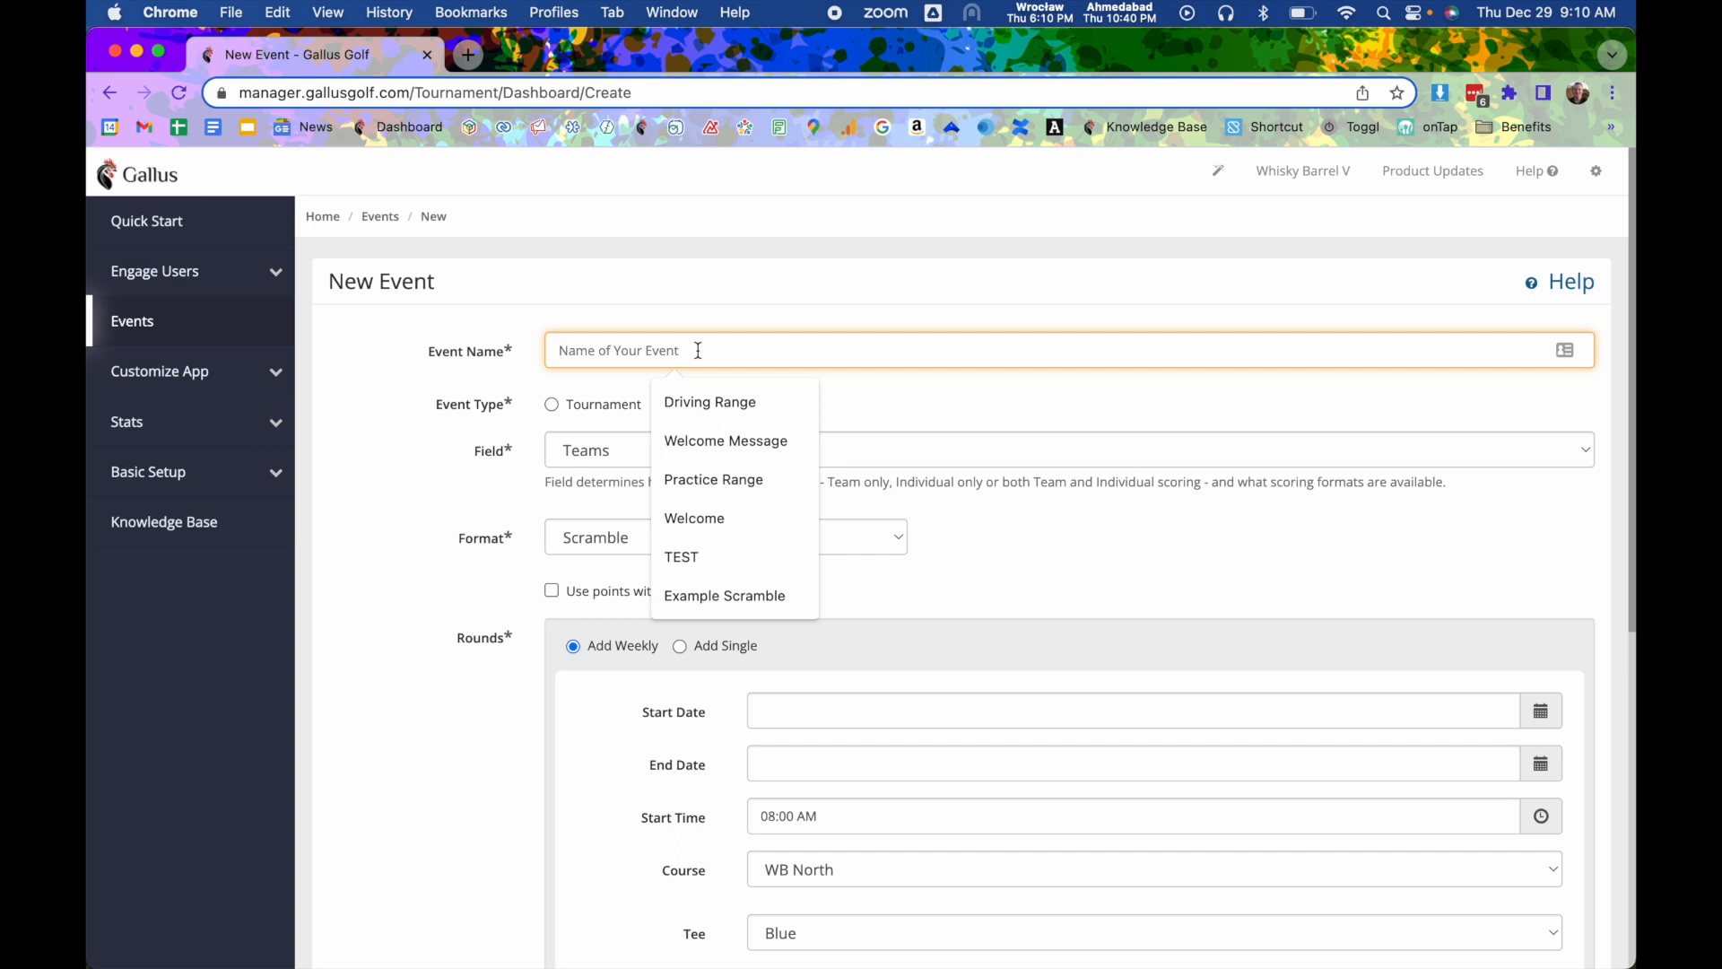
type("Thursda")
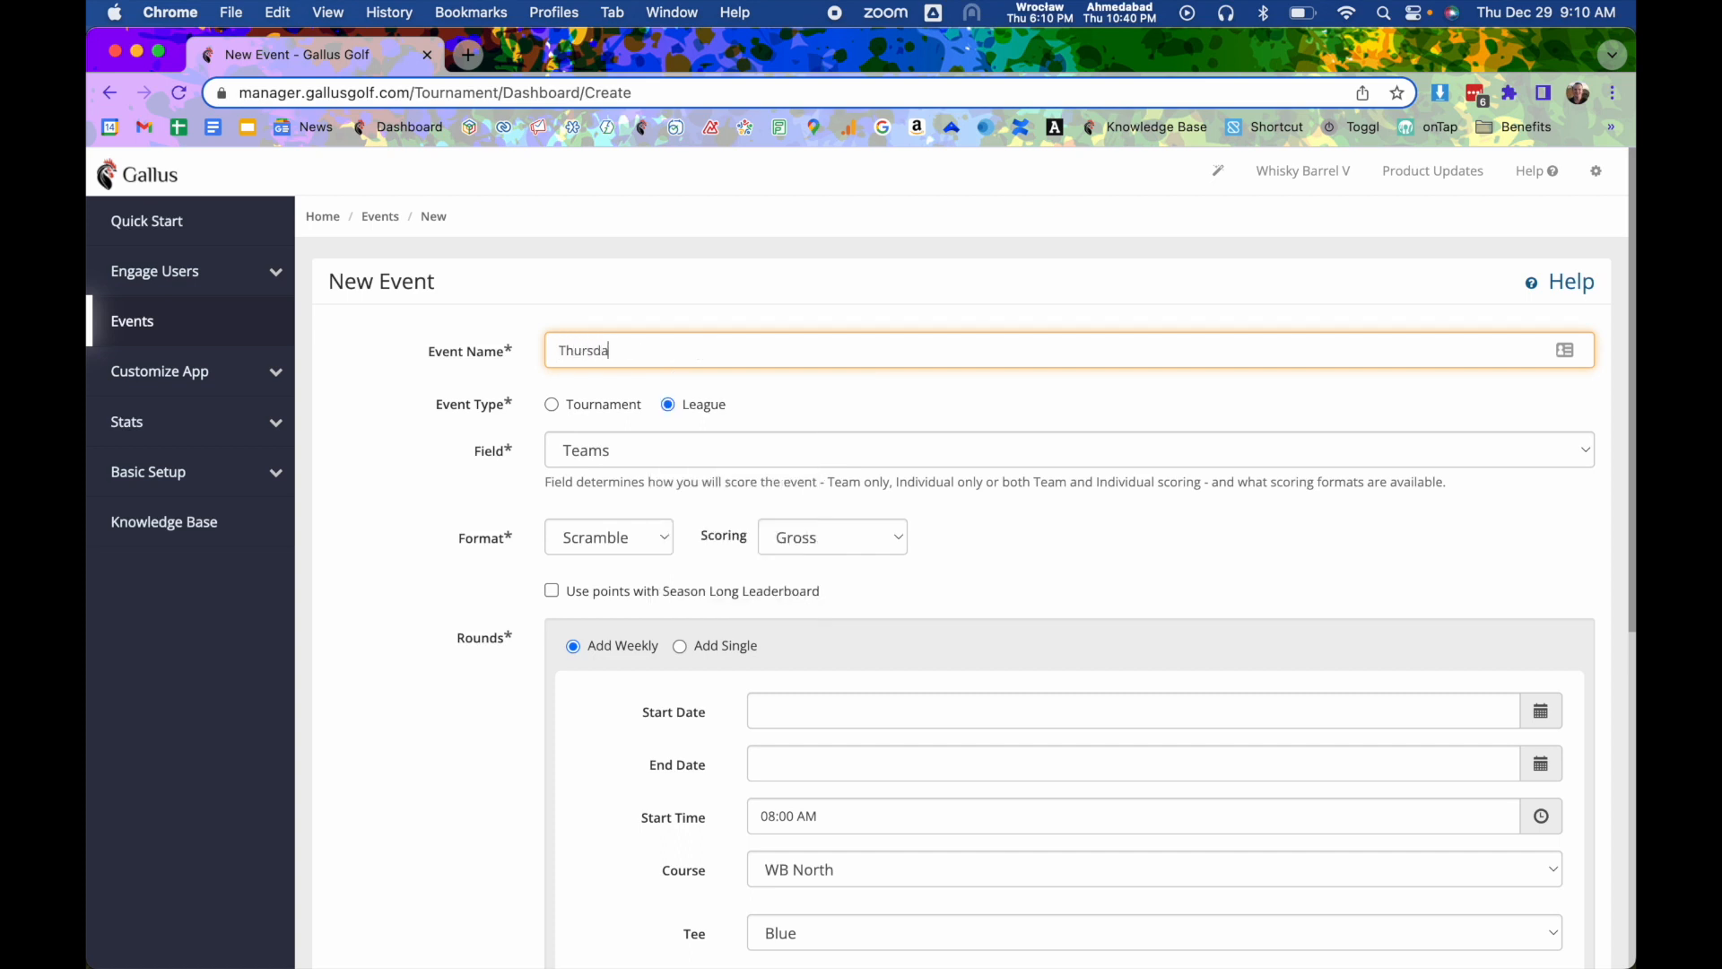
type("y Night Women's League")
Examine the available field, team format and scoring options for the event
left_click(606, 455)
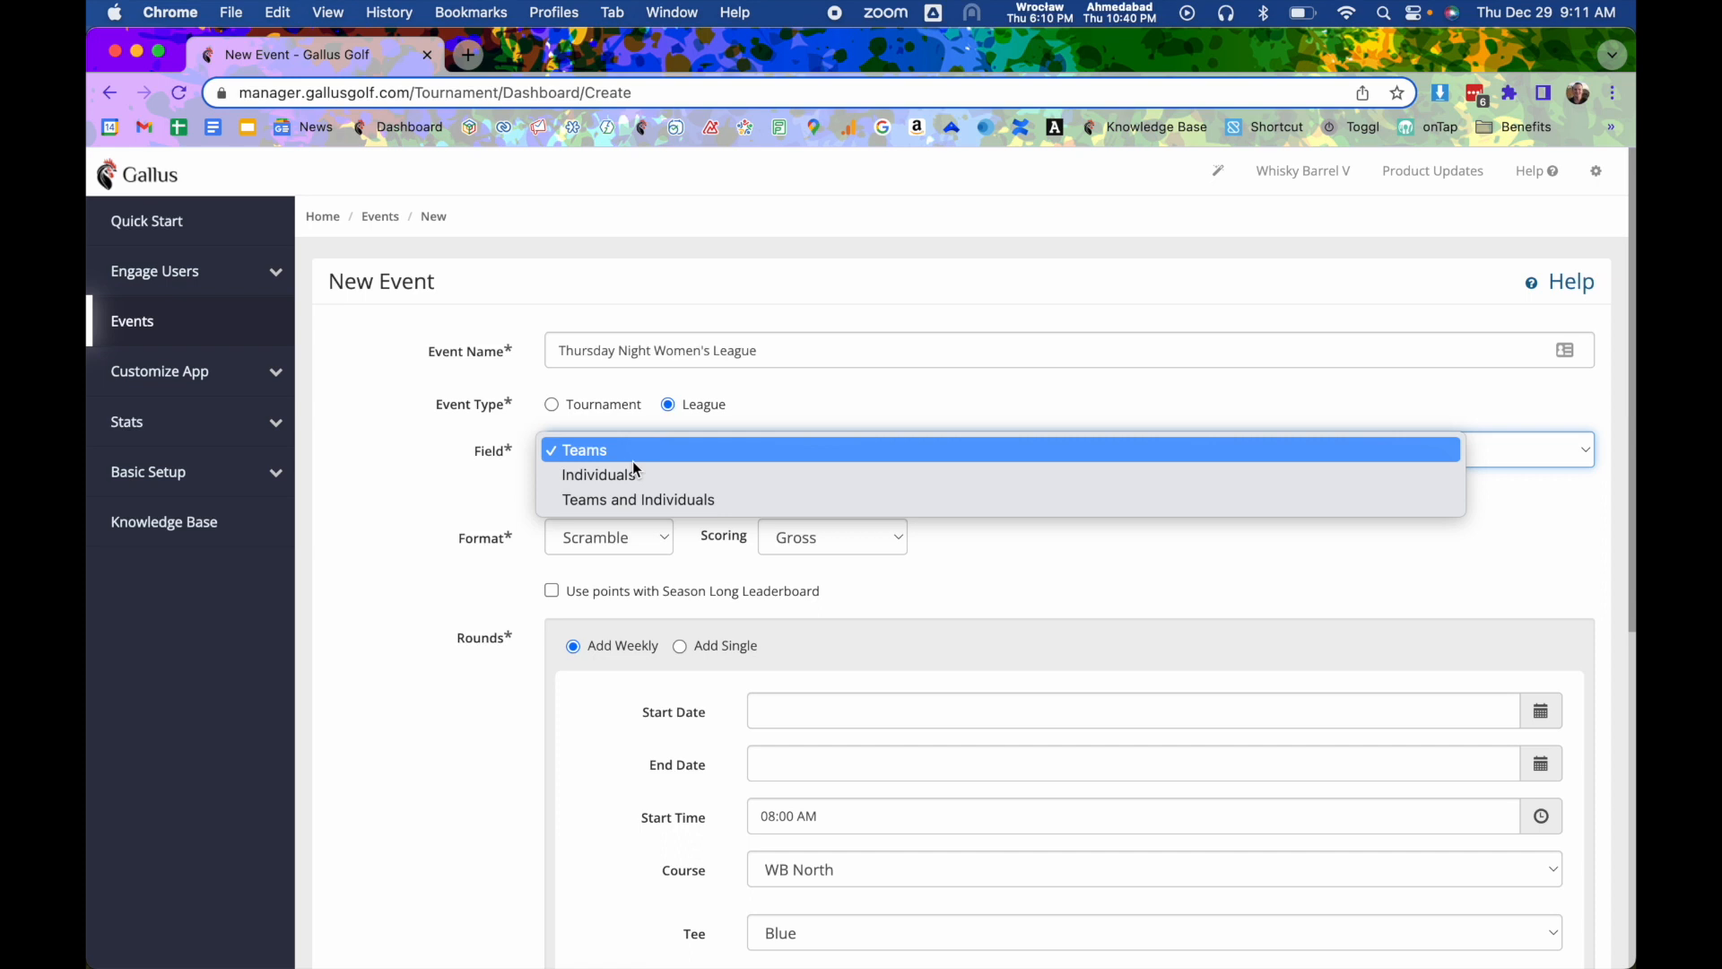
left_click(504, 468)
left_click(604, 540)
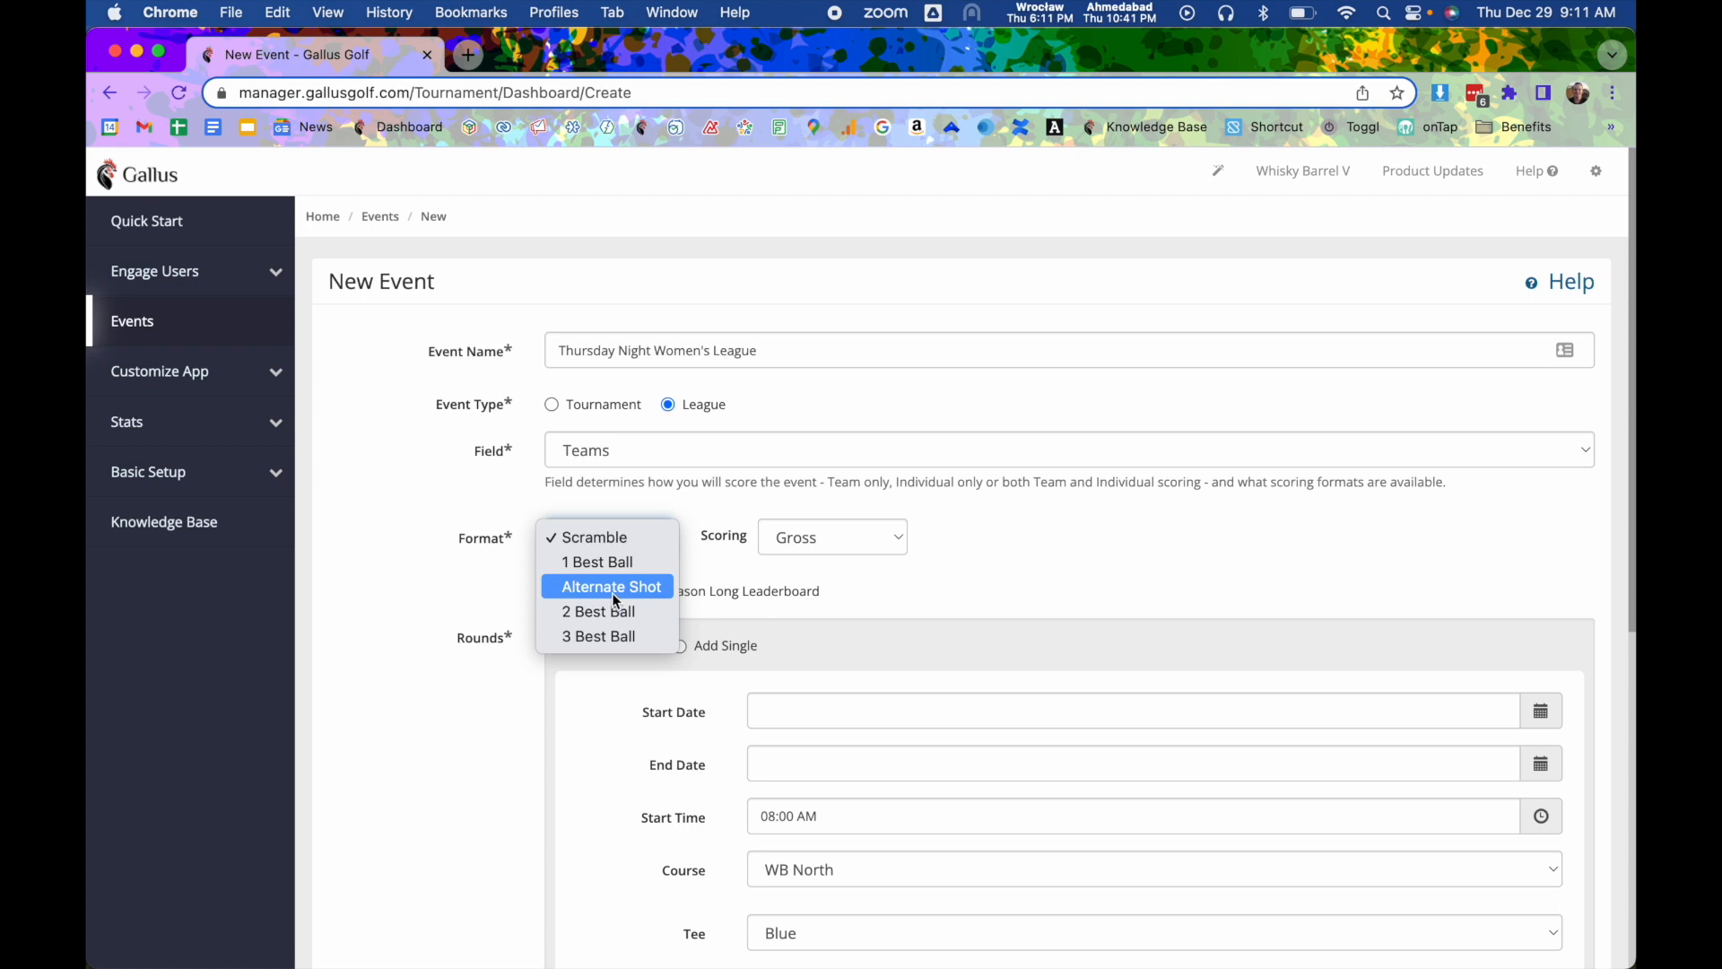
left_click(767, 542)
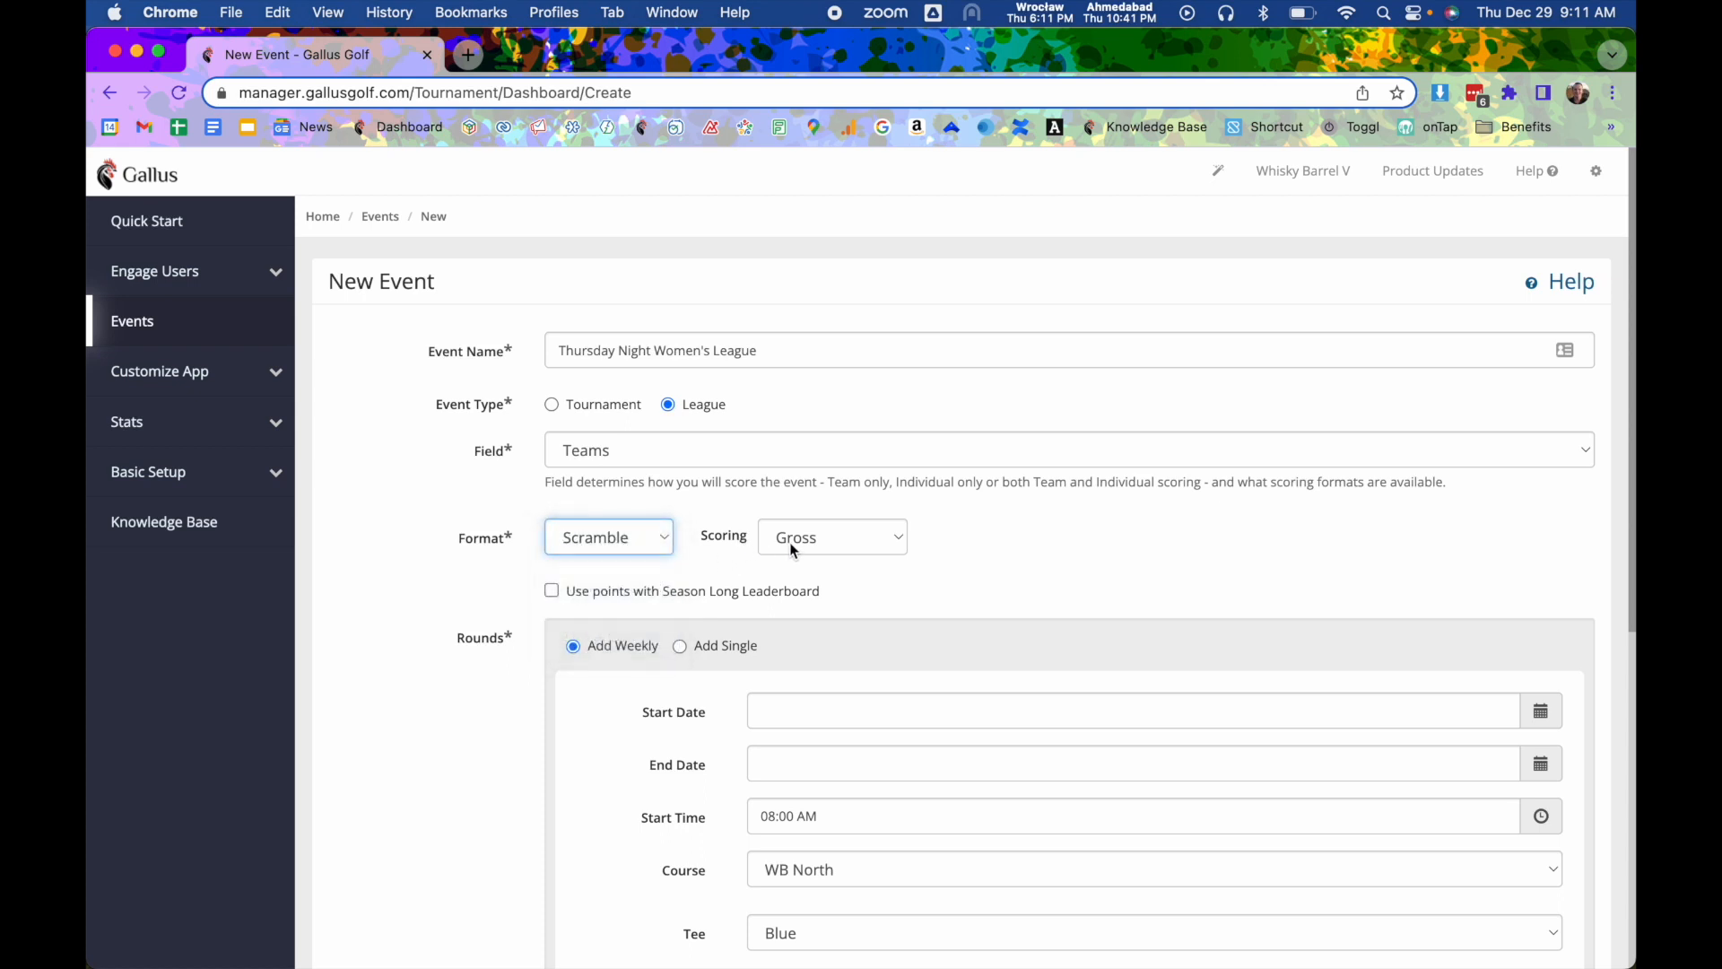
left_click(793, 547)
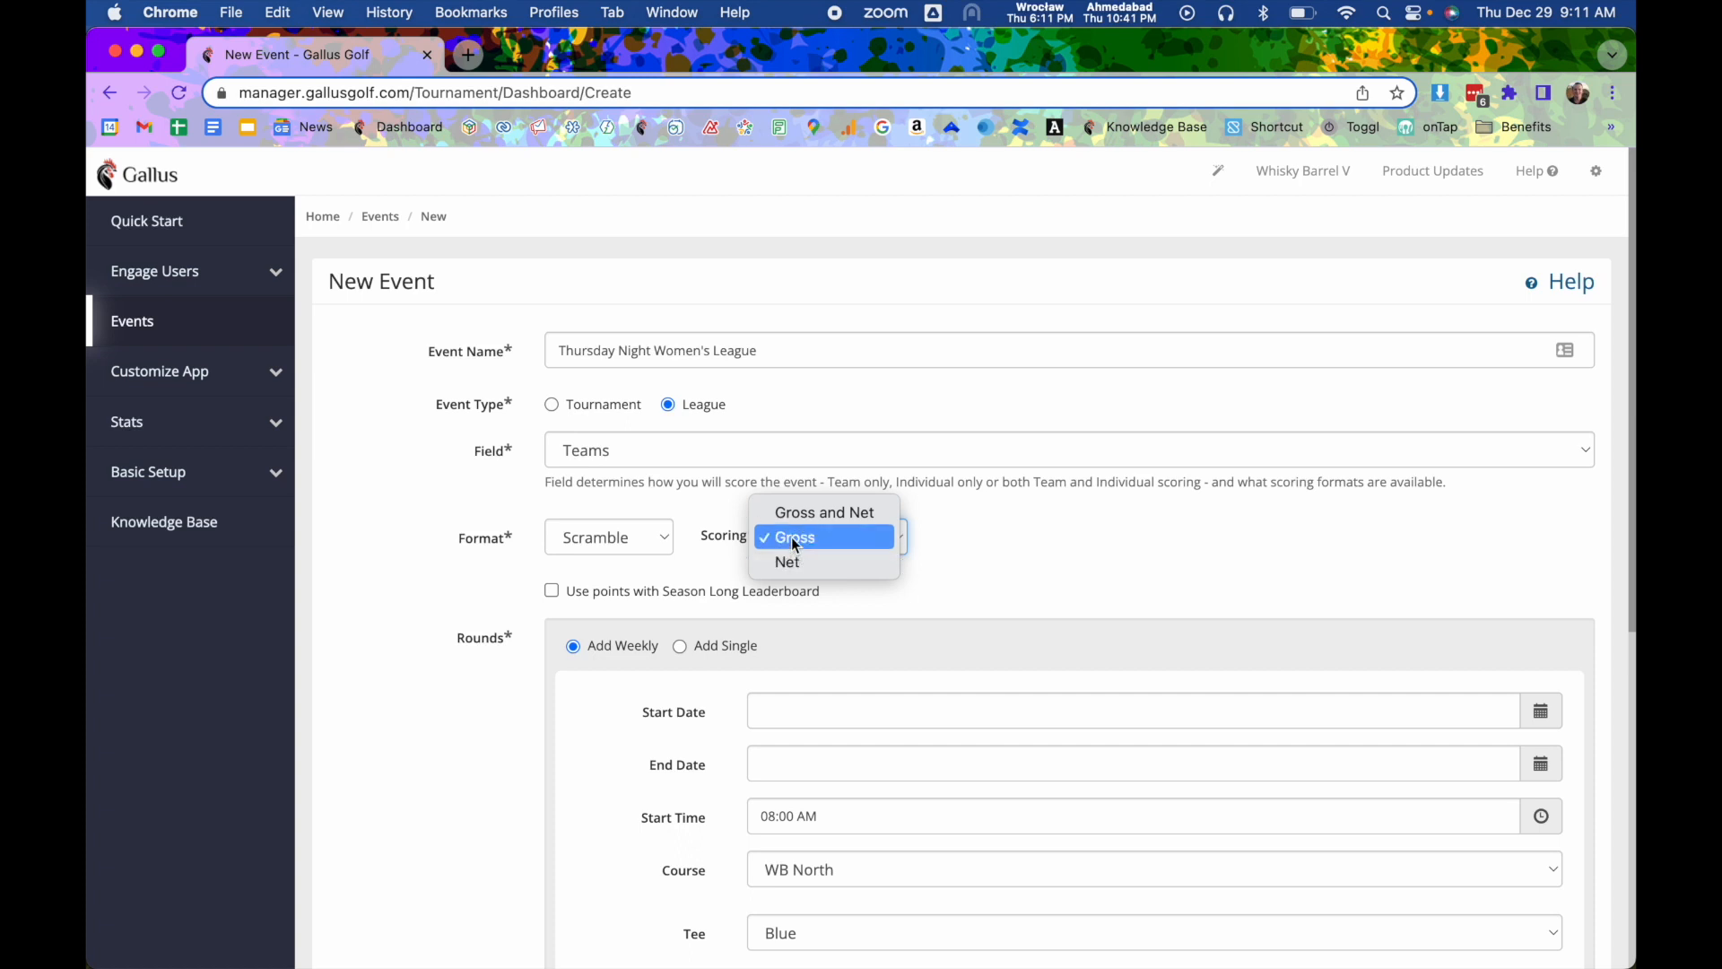
left_click(742, 528)
Set the event's field to Individuals and its format to Stableford
left_click(552, 455)
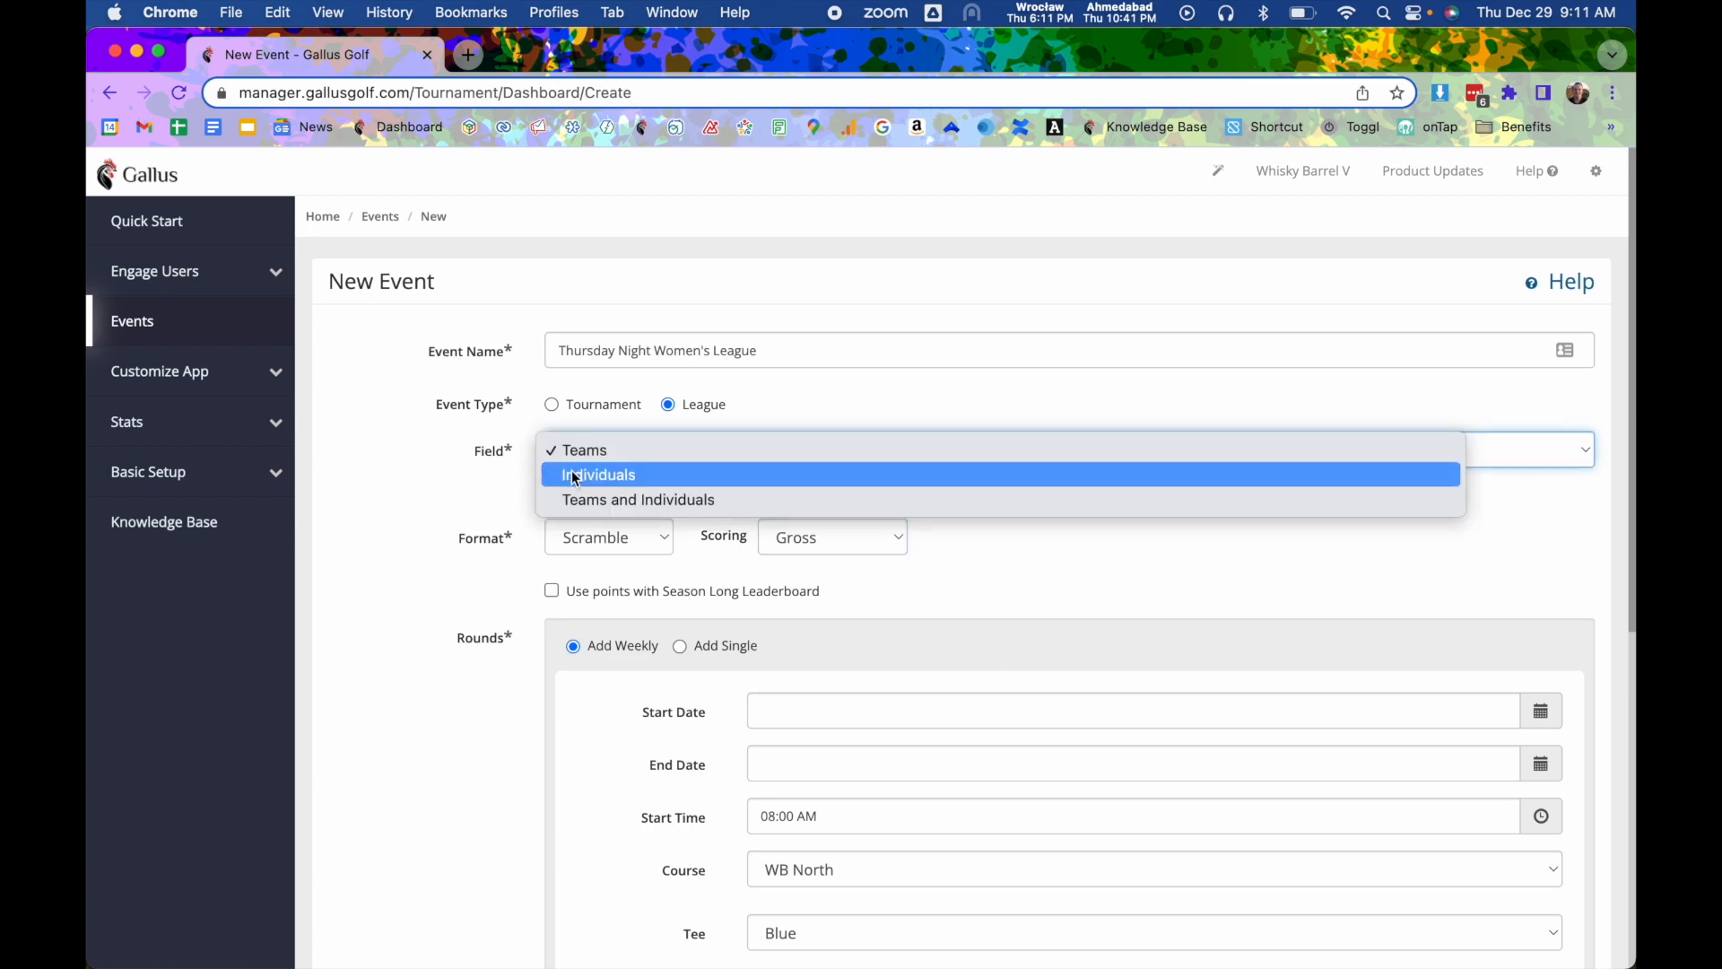
left_click(573, 472)
left_click(595, 529)
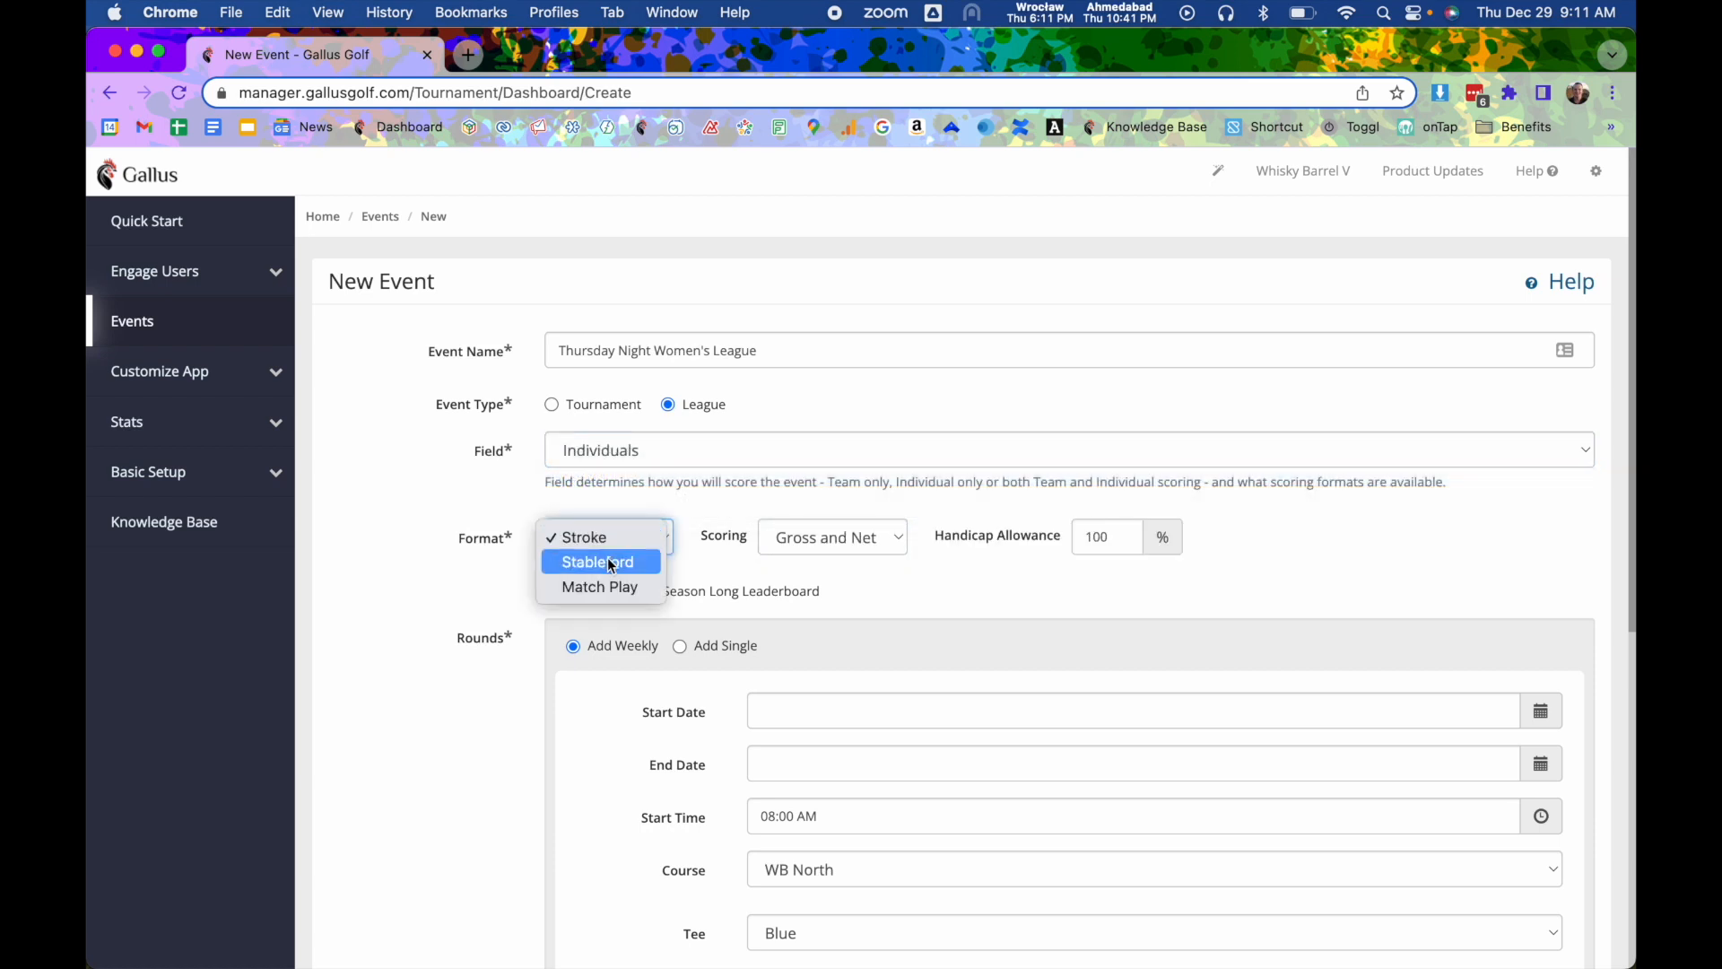
left_click(606, 565)
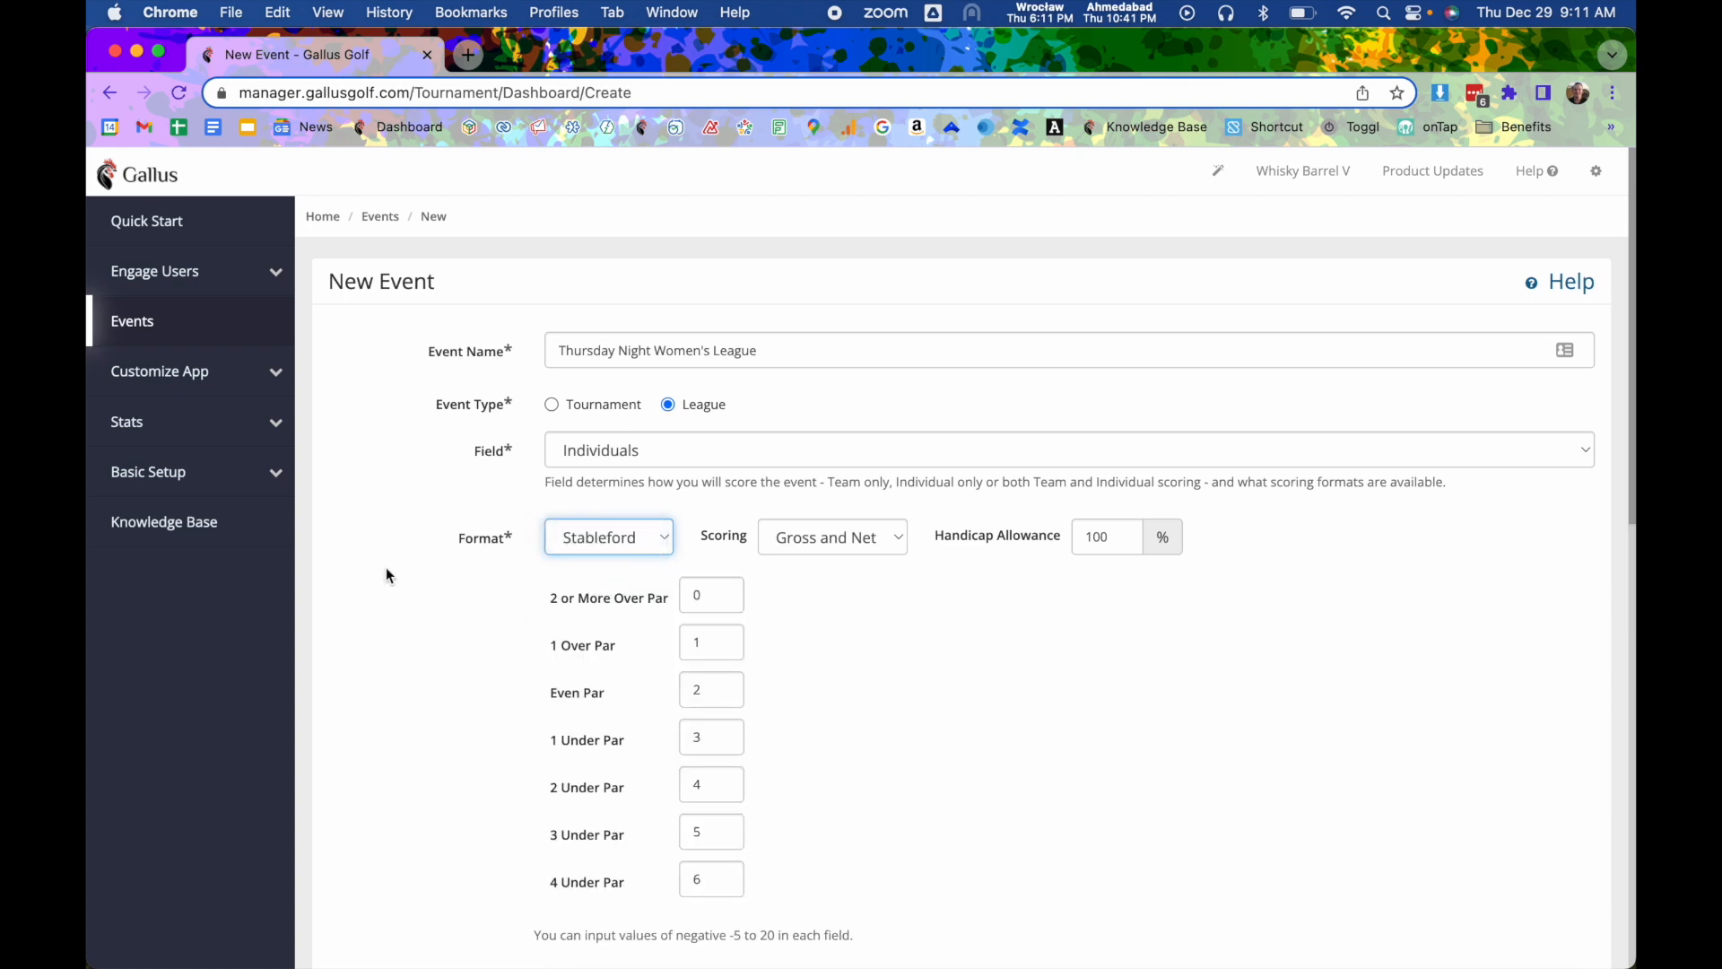
Set the Stableford points to 5 for 1 Under Par and 10 for 2 Under Par
scroll(595, 630, "down", 1)
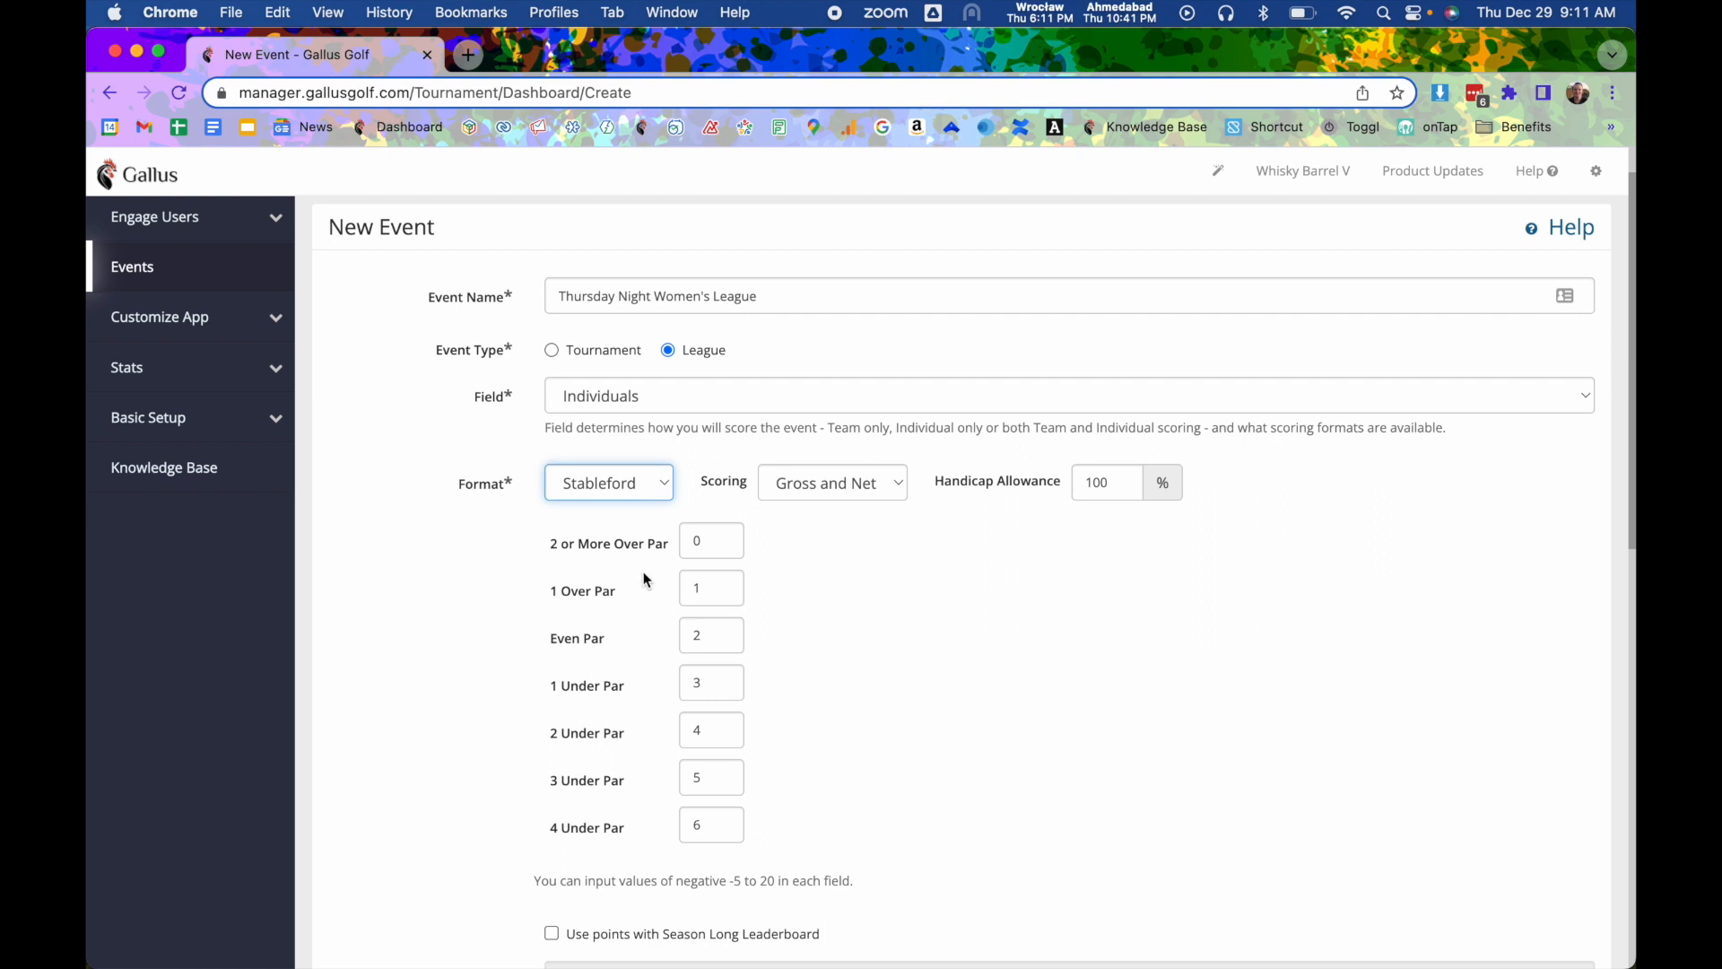
left_click(710, 684)
key("BackSpace")
type("5")
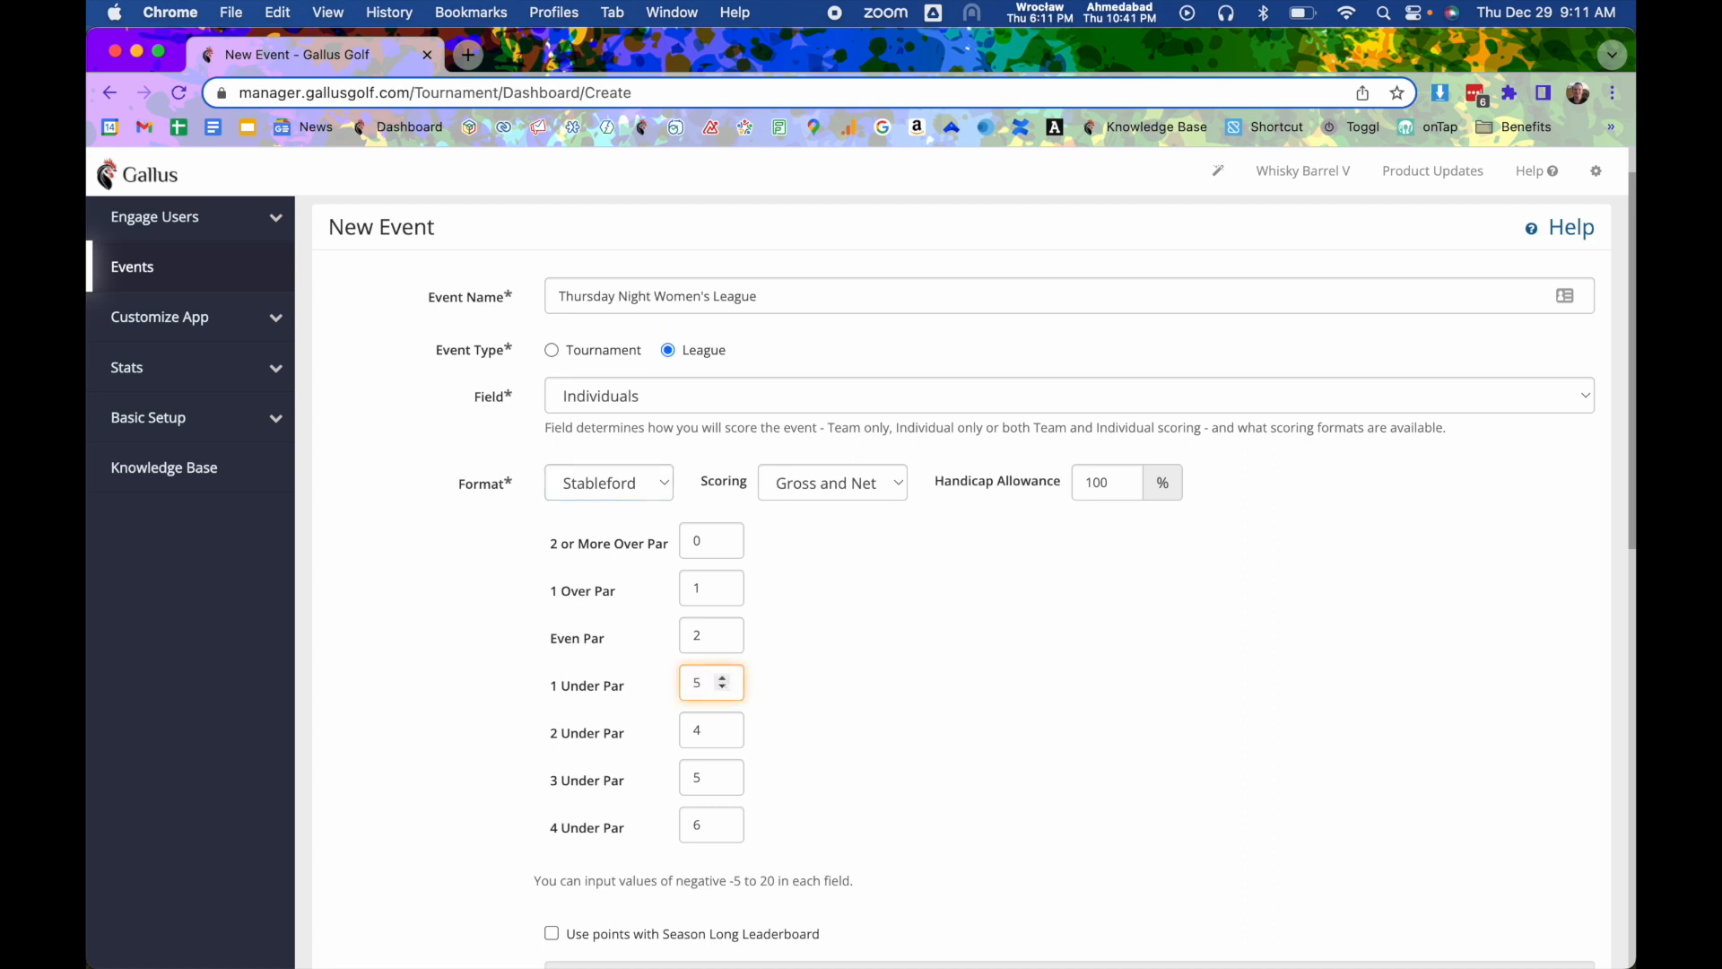
left_click(704, 730)
key("BackSpace")
type("10")
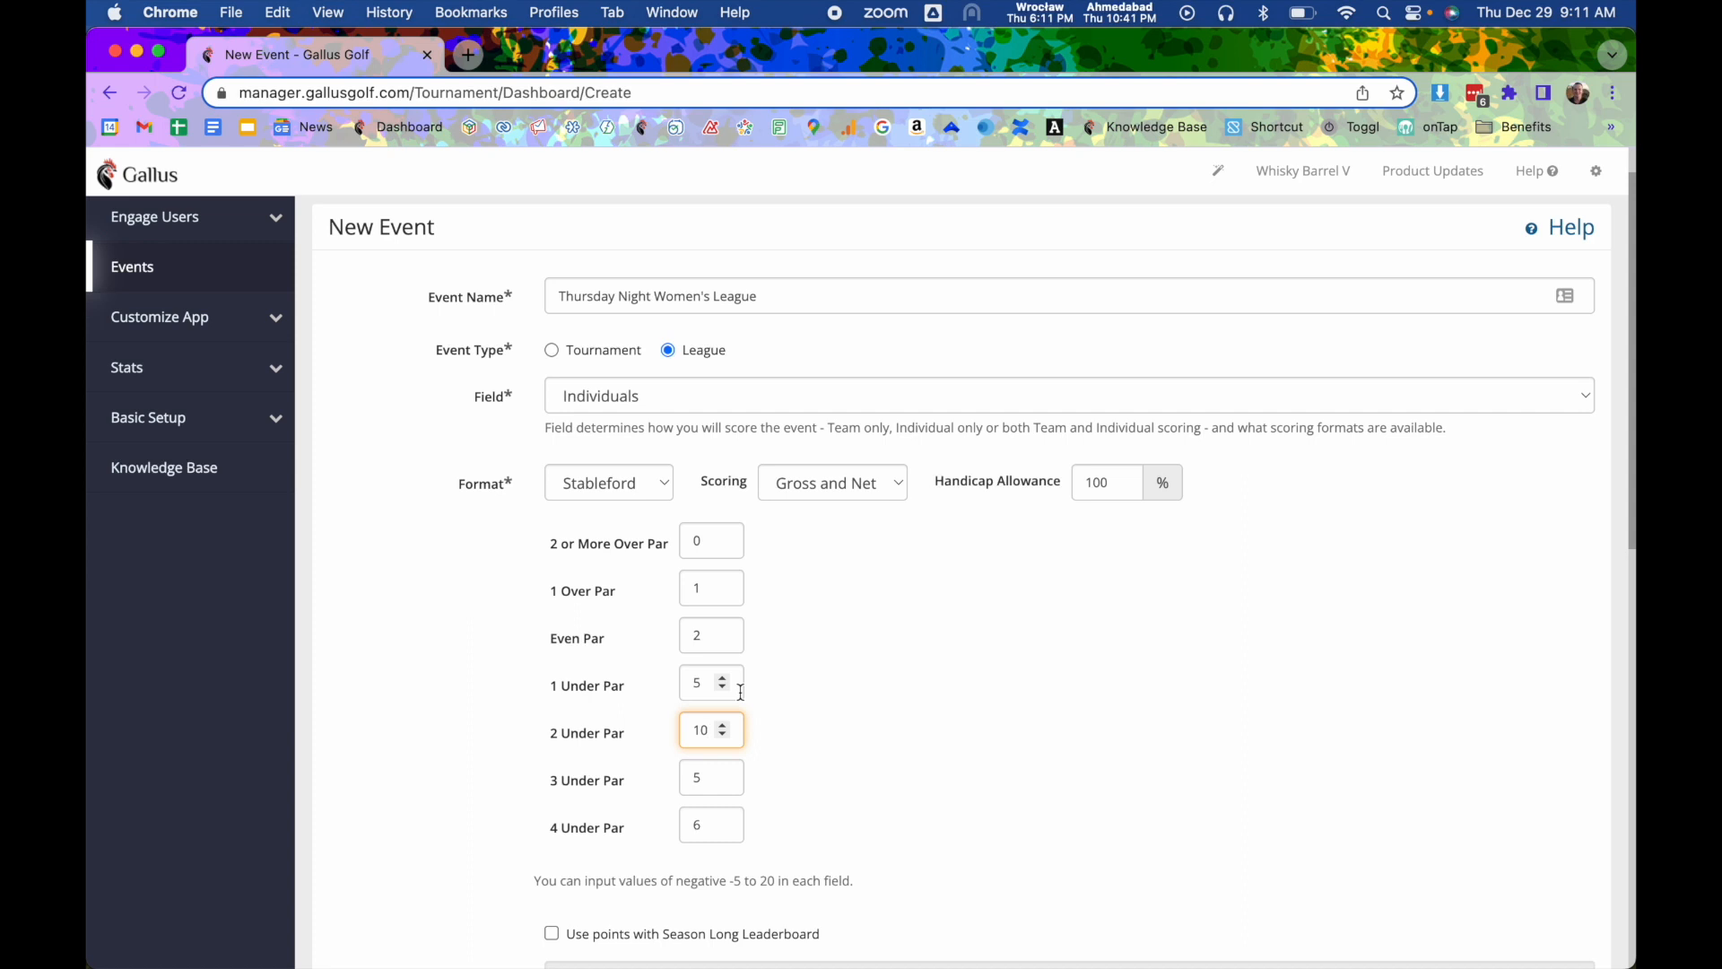
Set the field to Teams and Individuals and the individual format to Stableford
left_click(616, 483)
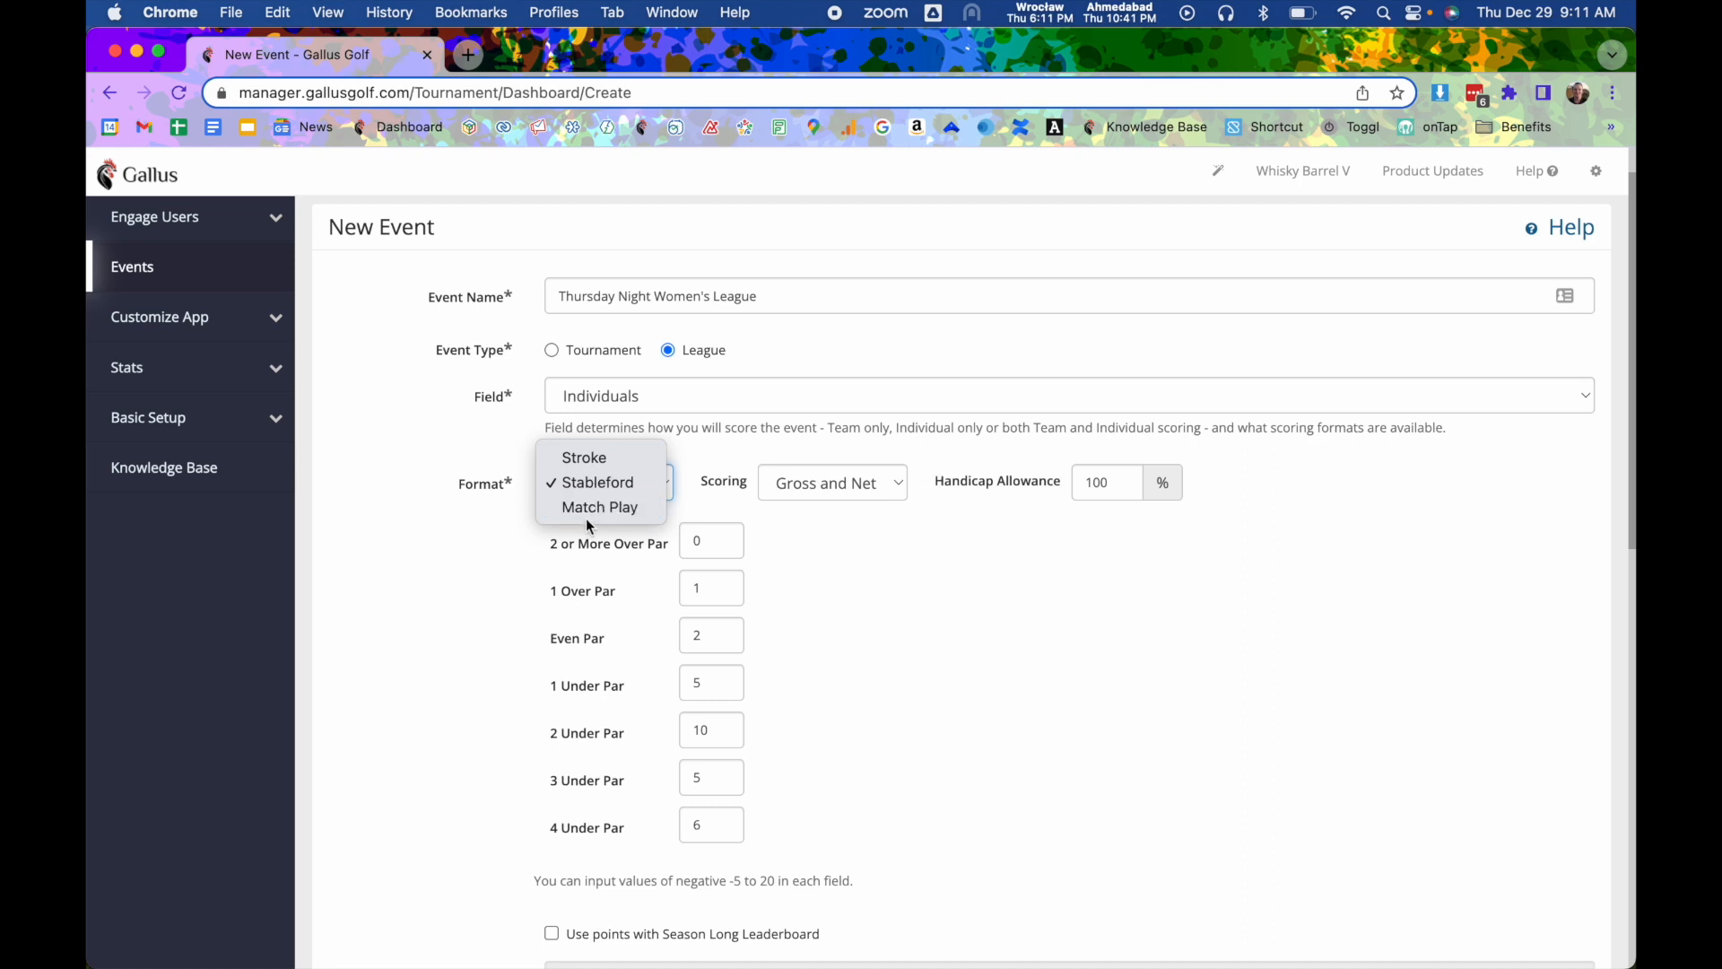
left_click(851, 563)
left_click(677, 401)
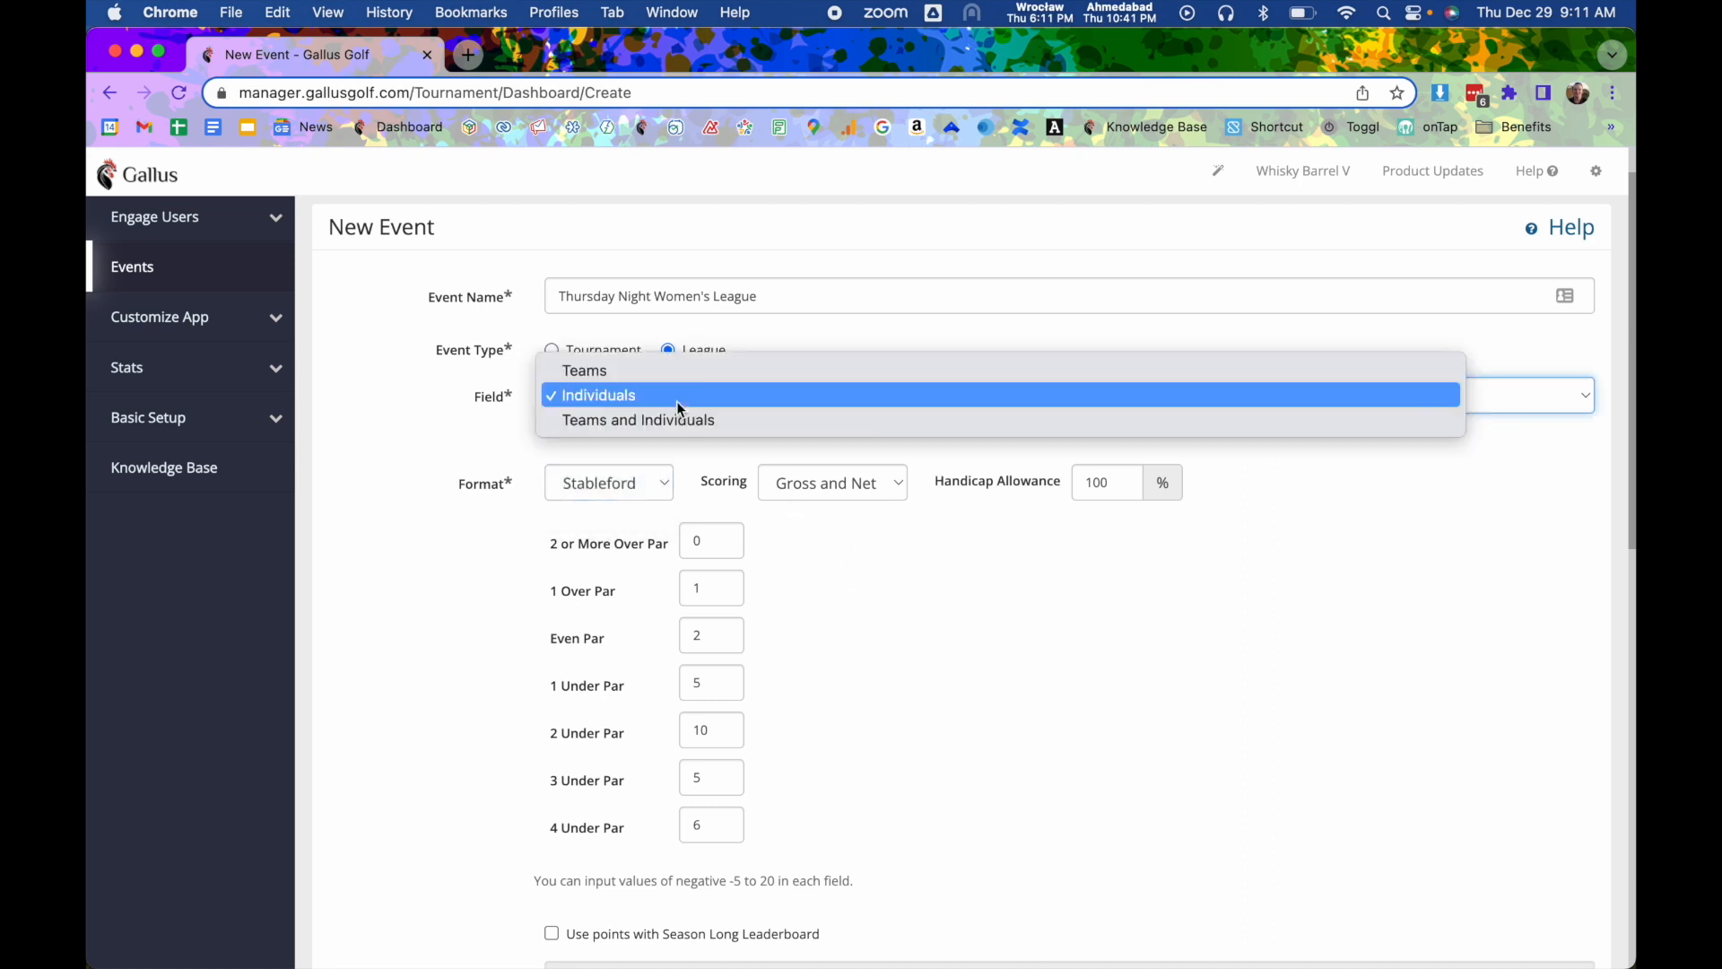
left_click(679, 420)
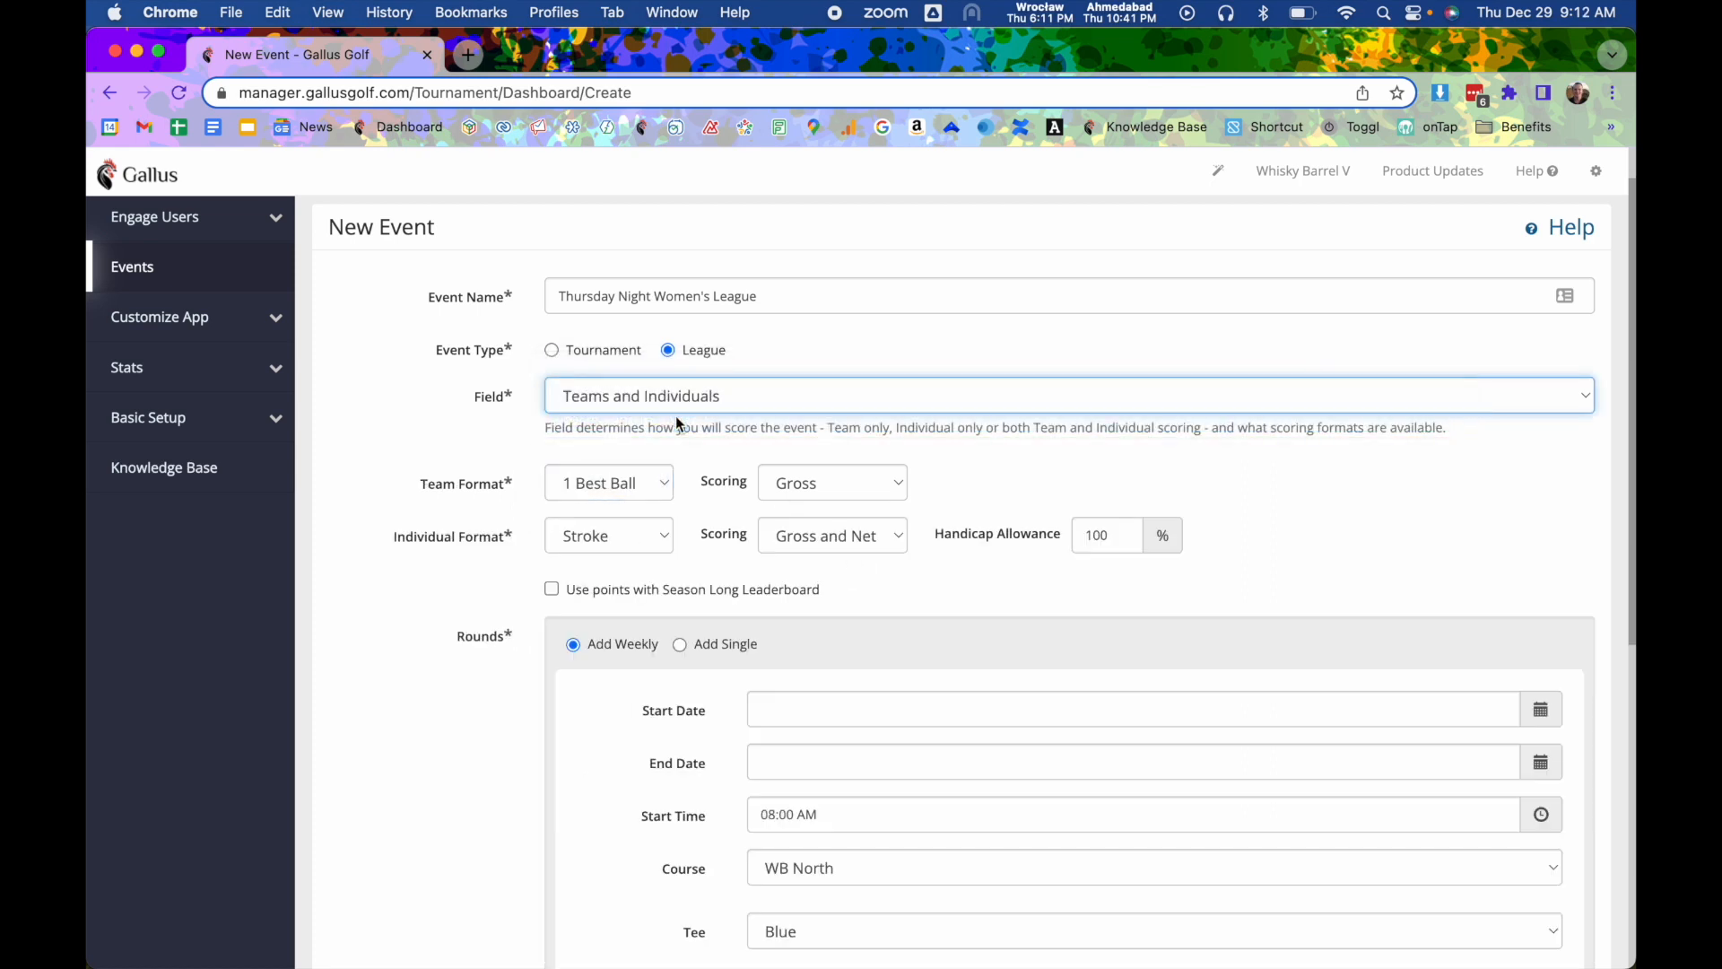
left_click(648, 493)
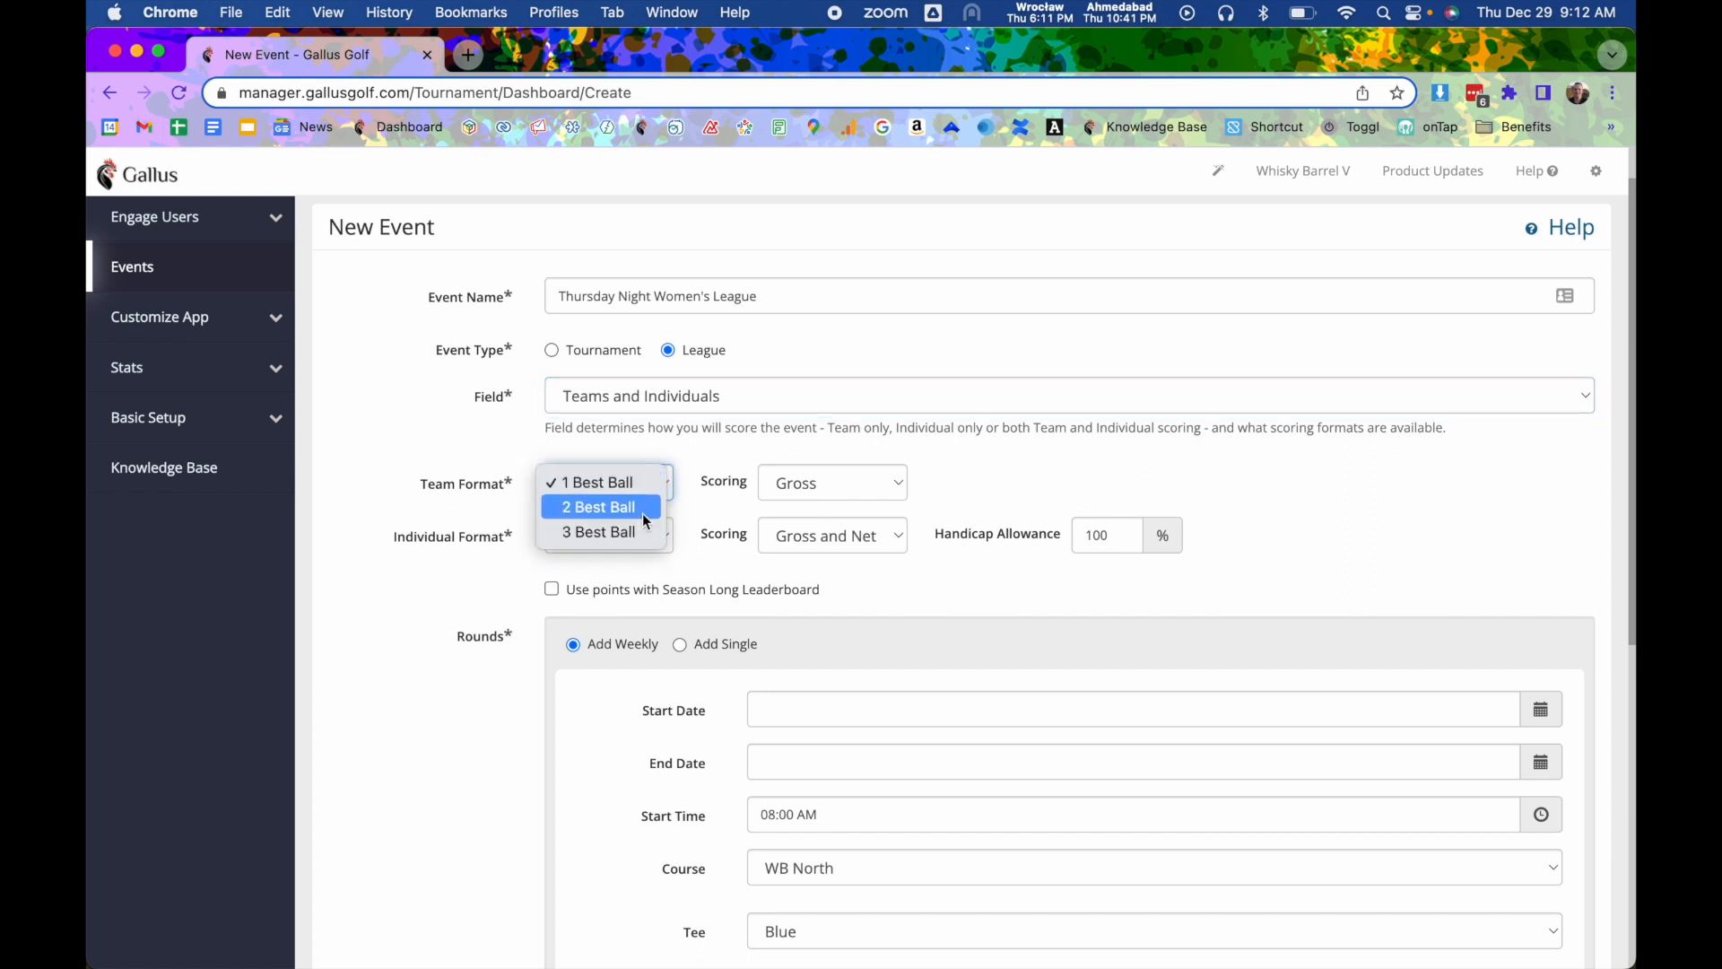
left_click(687, 496)
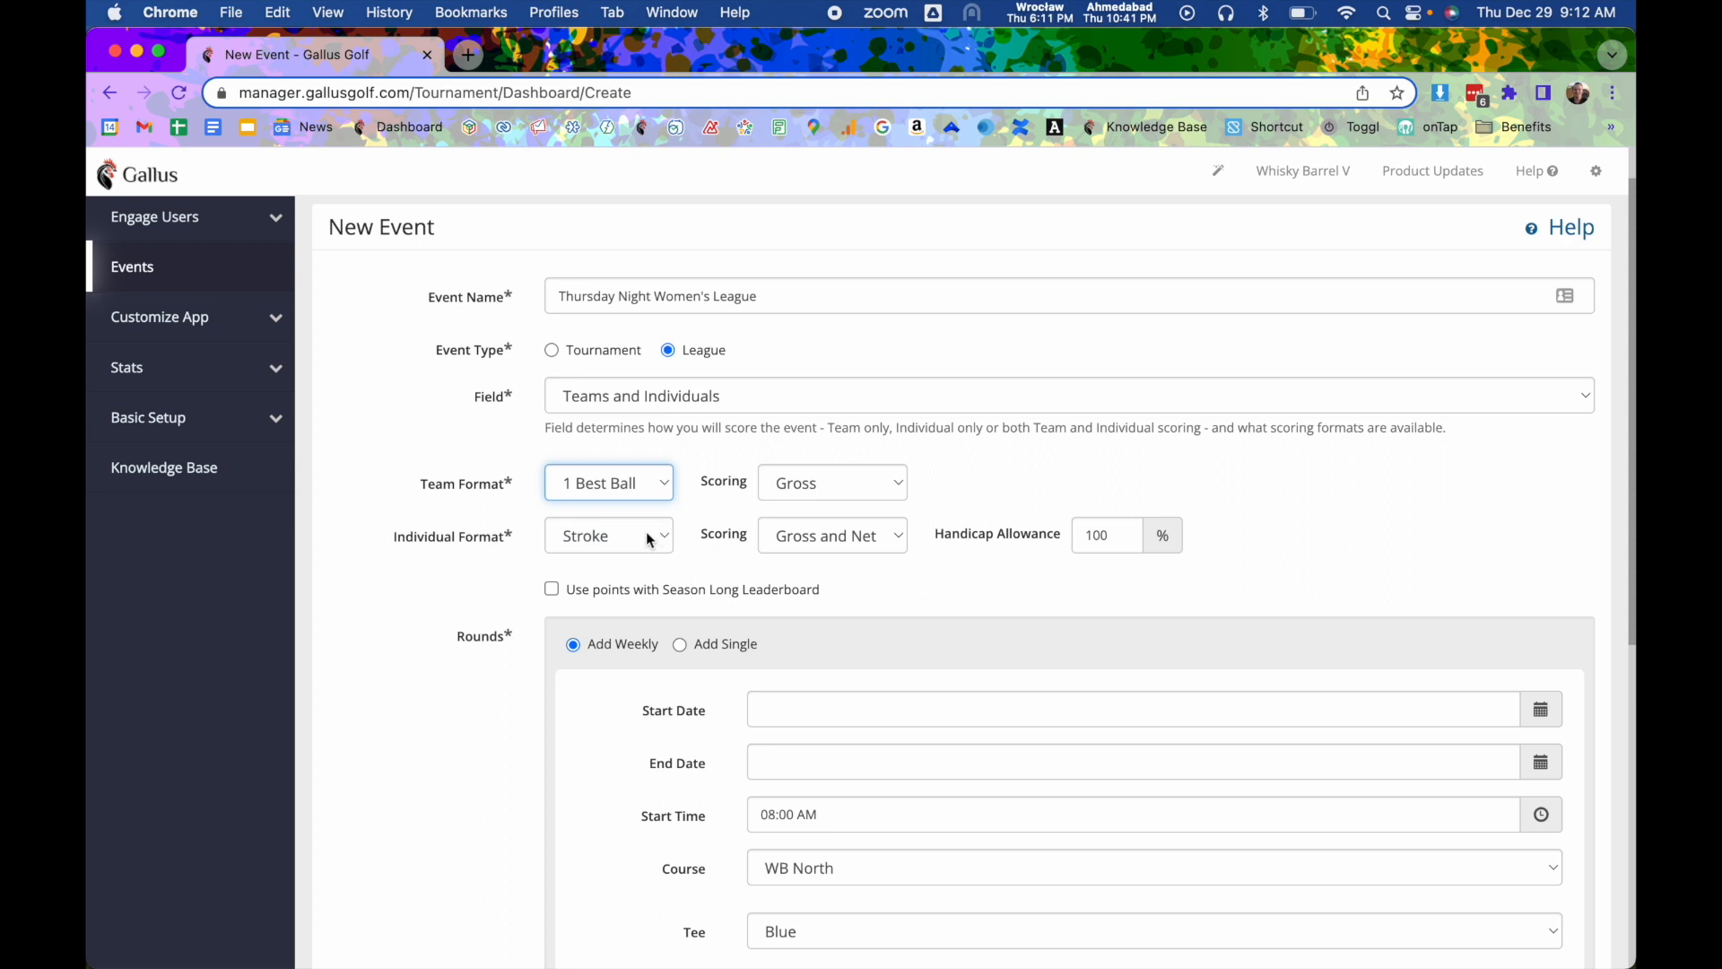
left_click(643, 535)
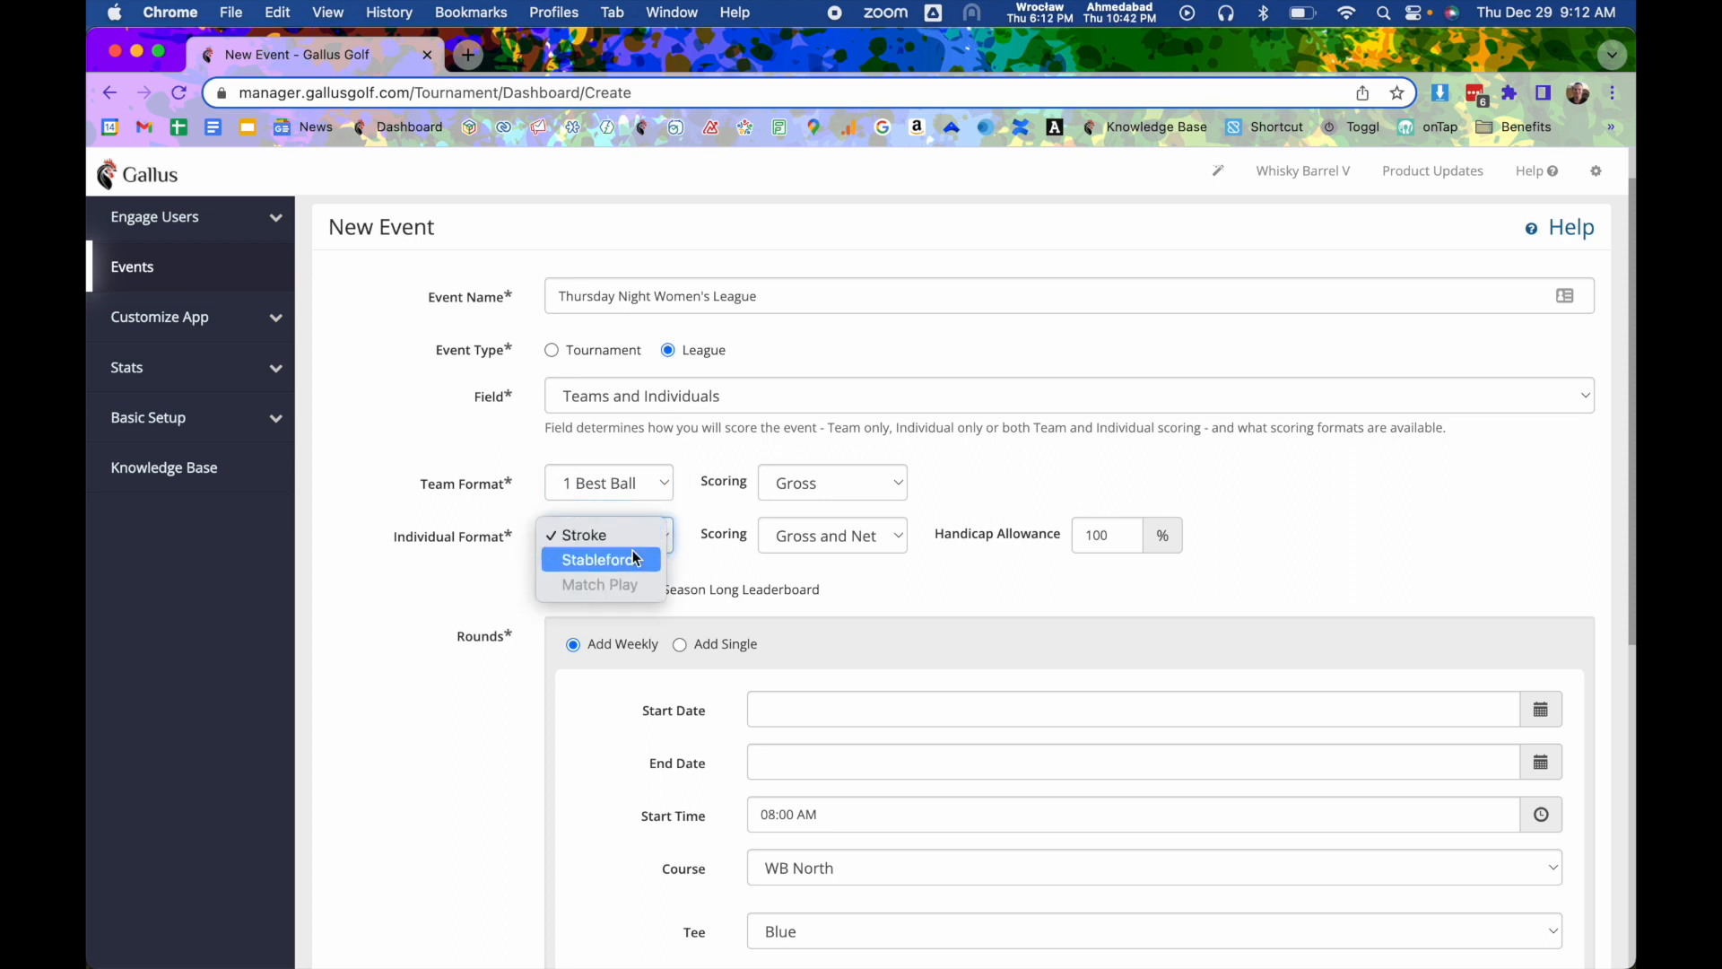
left_click(635, 558)
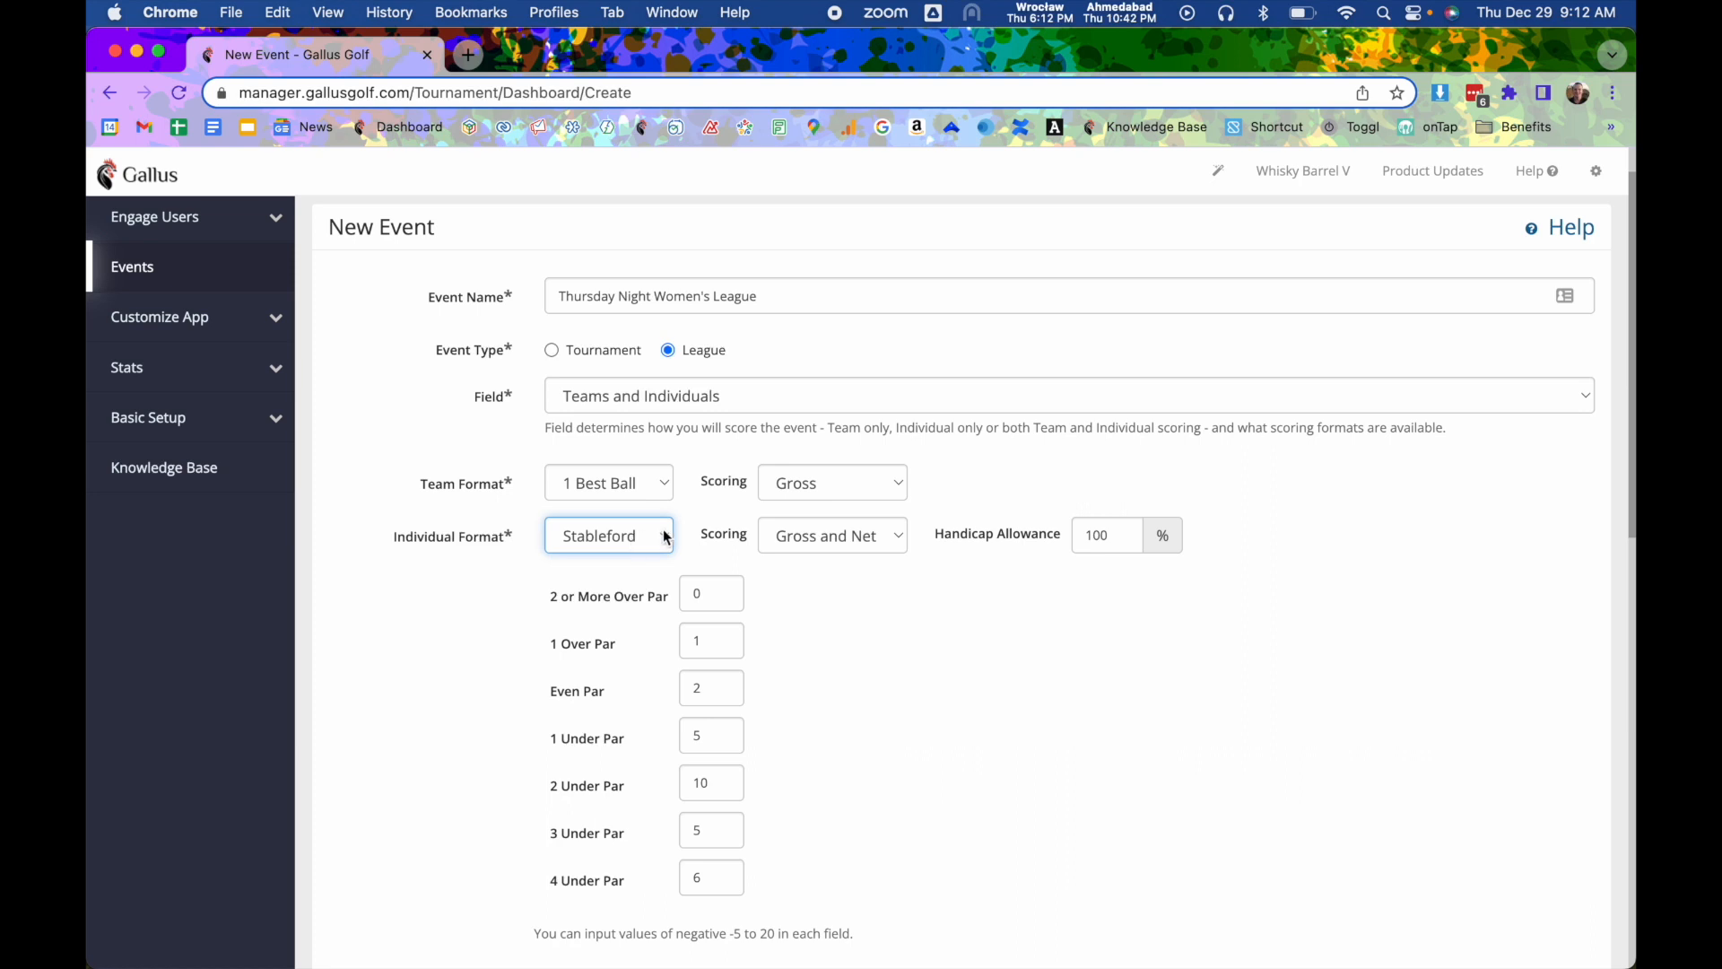
Set the team scoring to Net with a handicap allowance of 80%
left_click(791, 544)
left_click(812, 493)
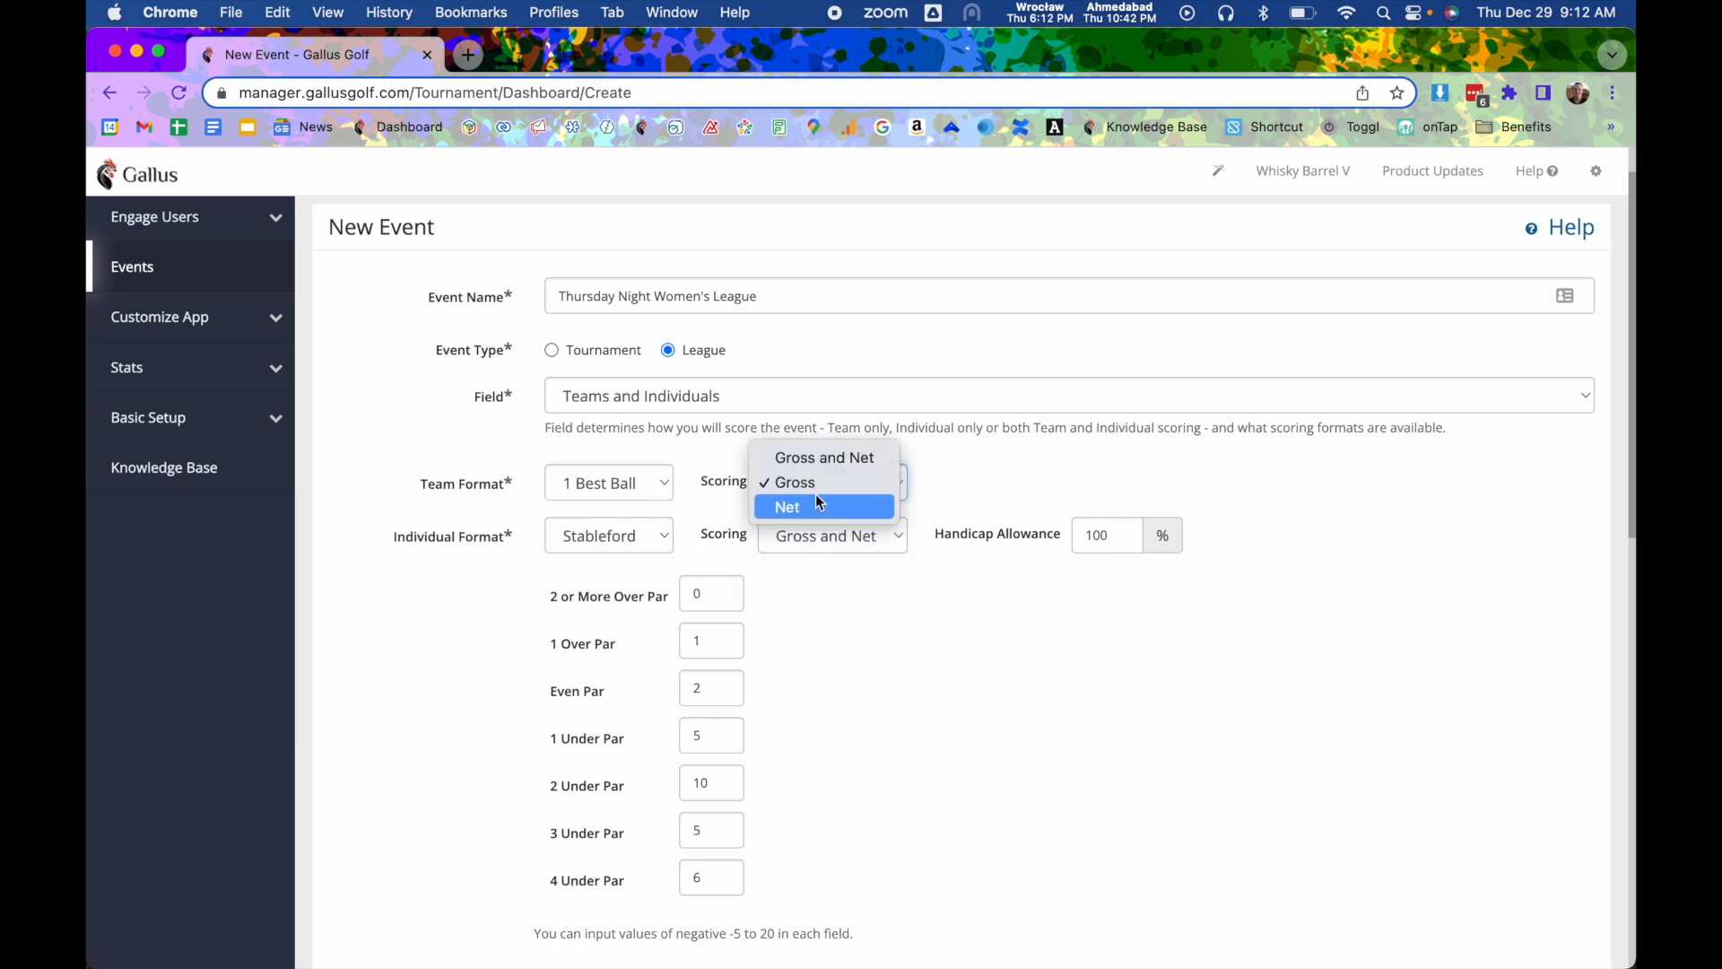
left_click(816, 502)
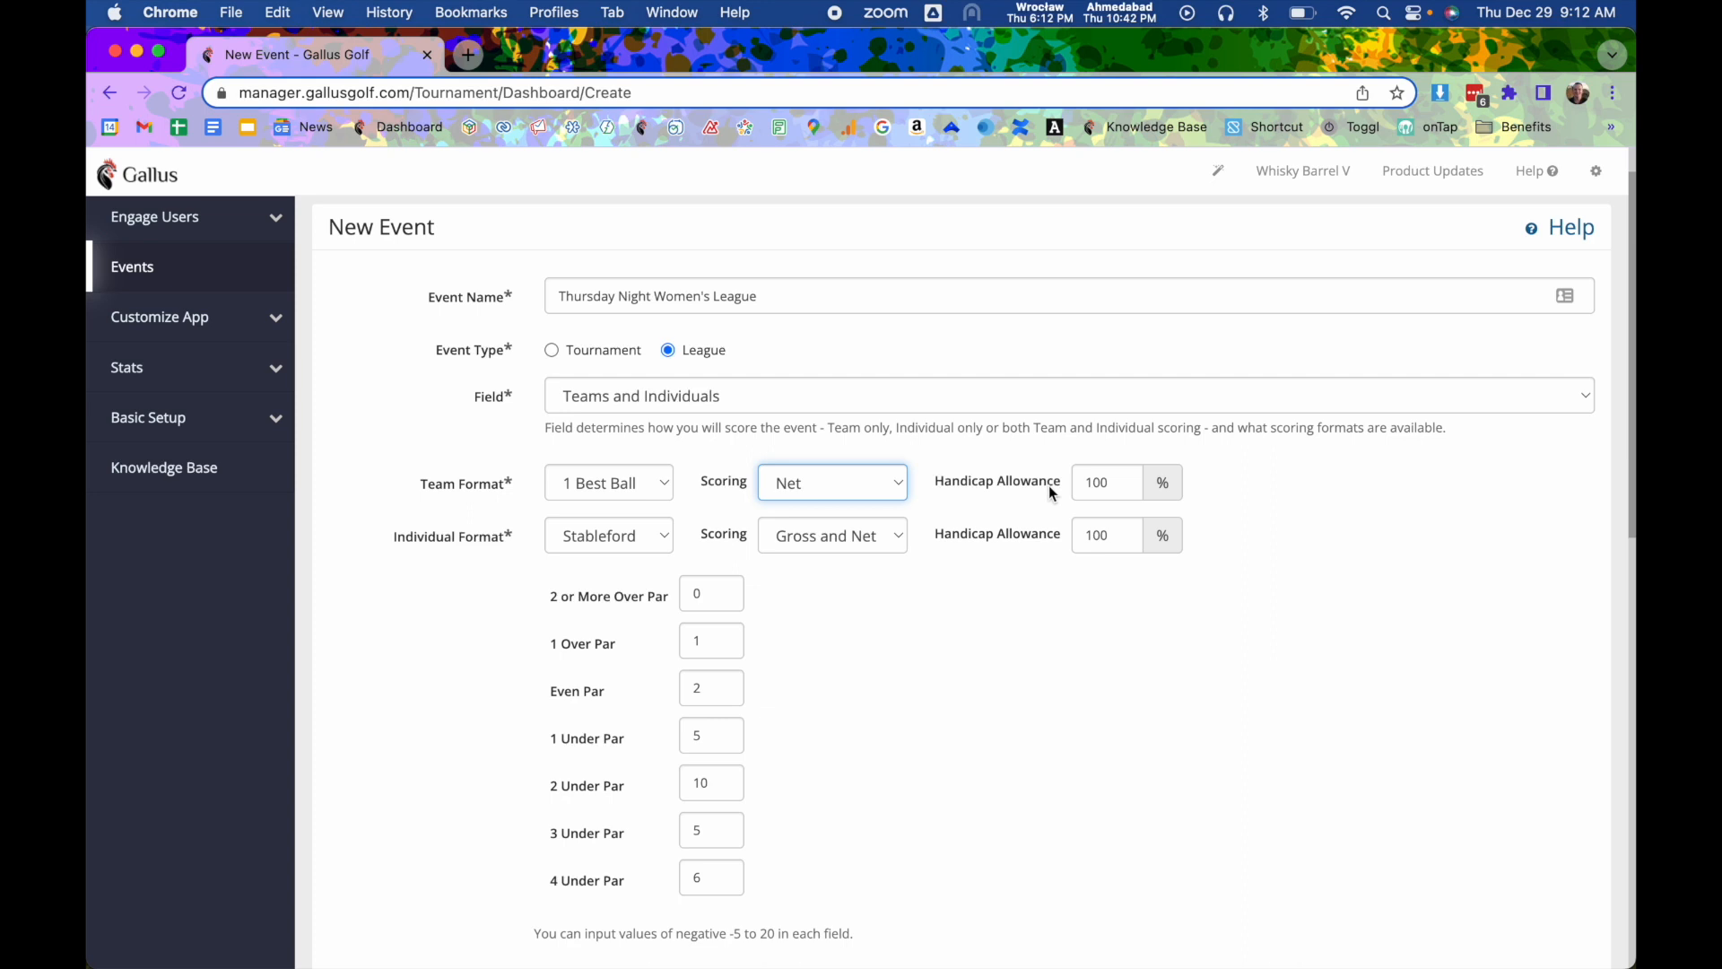
left_click(1113, 482)
double_click(1112, 483)
type("80")
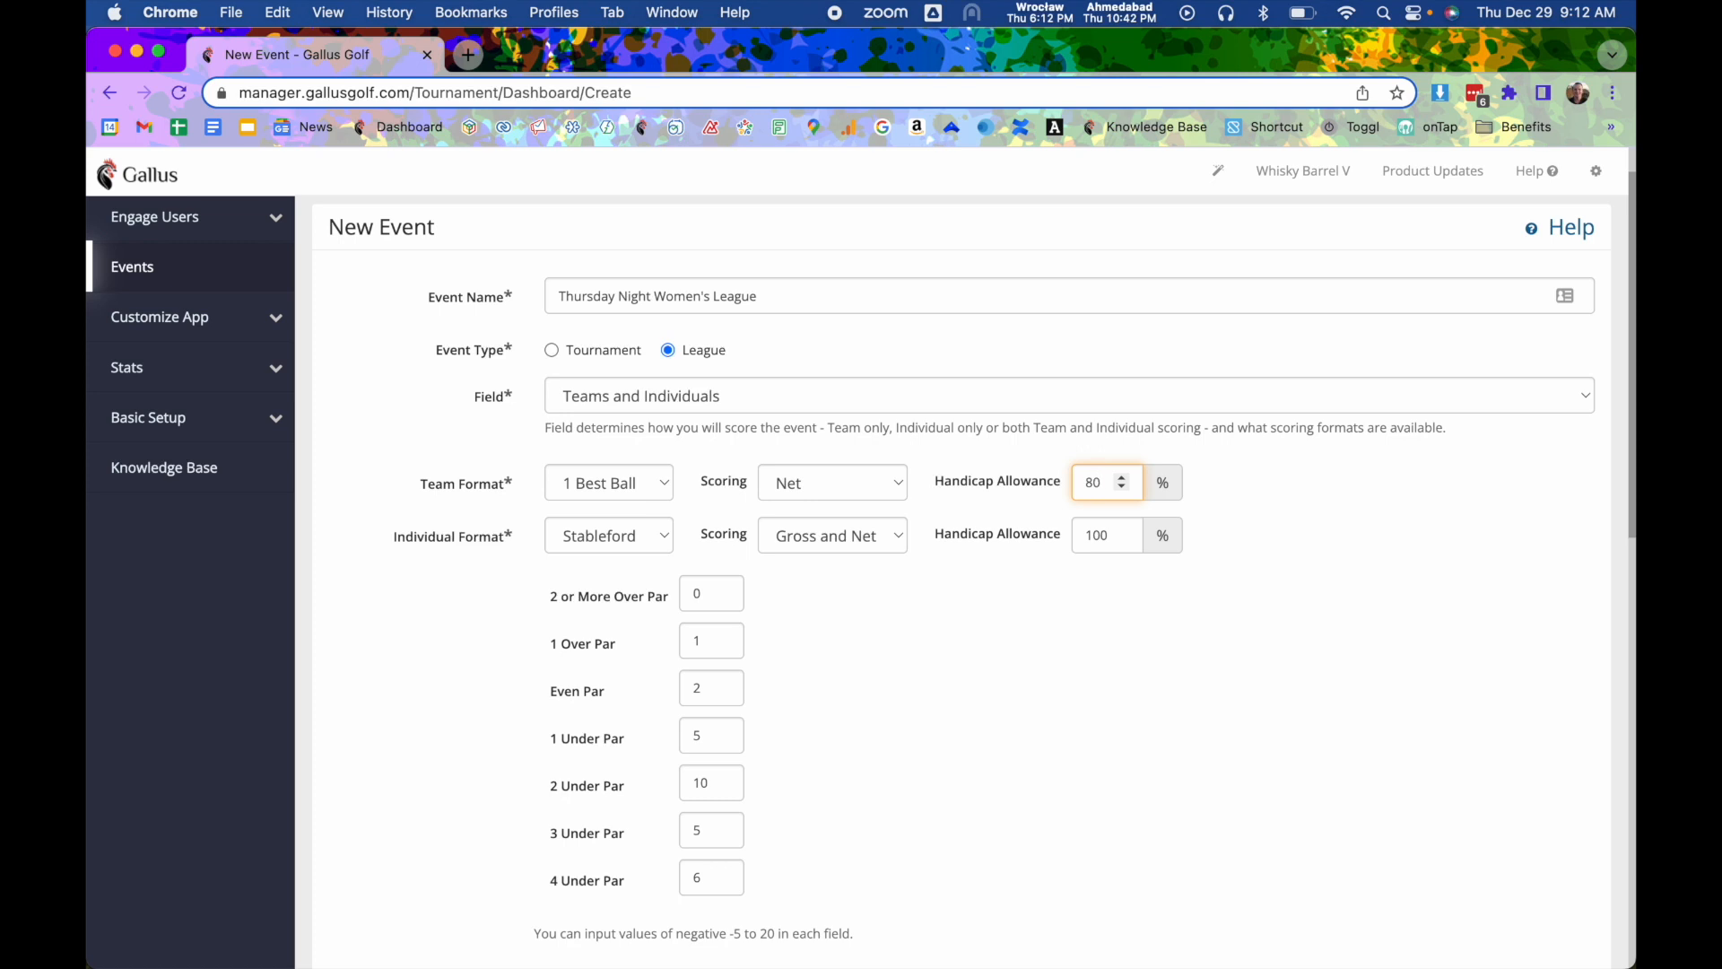
left_click(1208, 468)
Set the team handicap allowance to 100%
left_click(1106, 478)
double_click(1106, 479)
type("100")
left_click(1204, 496)
Set the event's field to Teams and its scoring to Gross
left_click(740, 406)
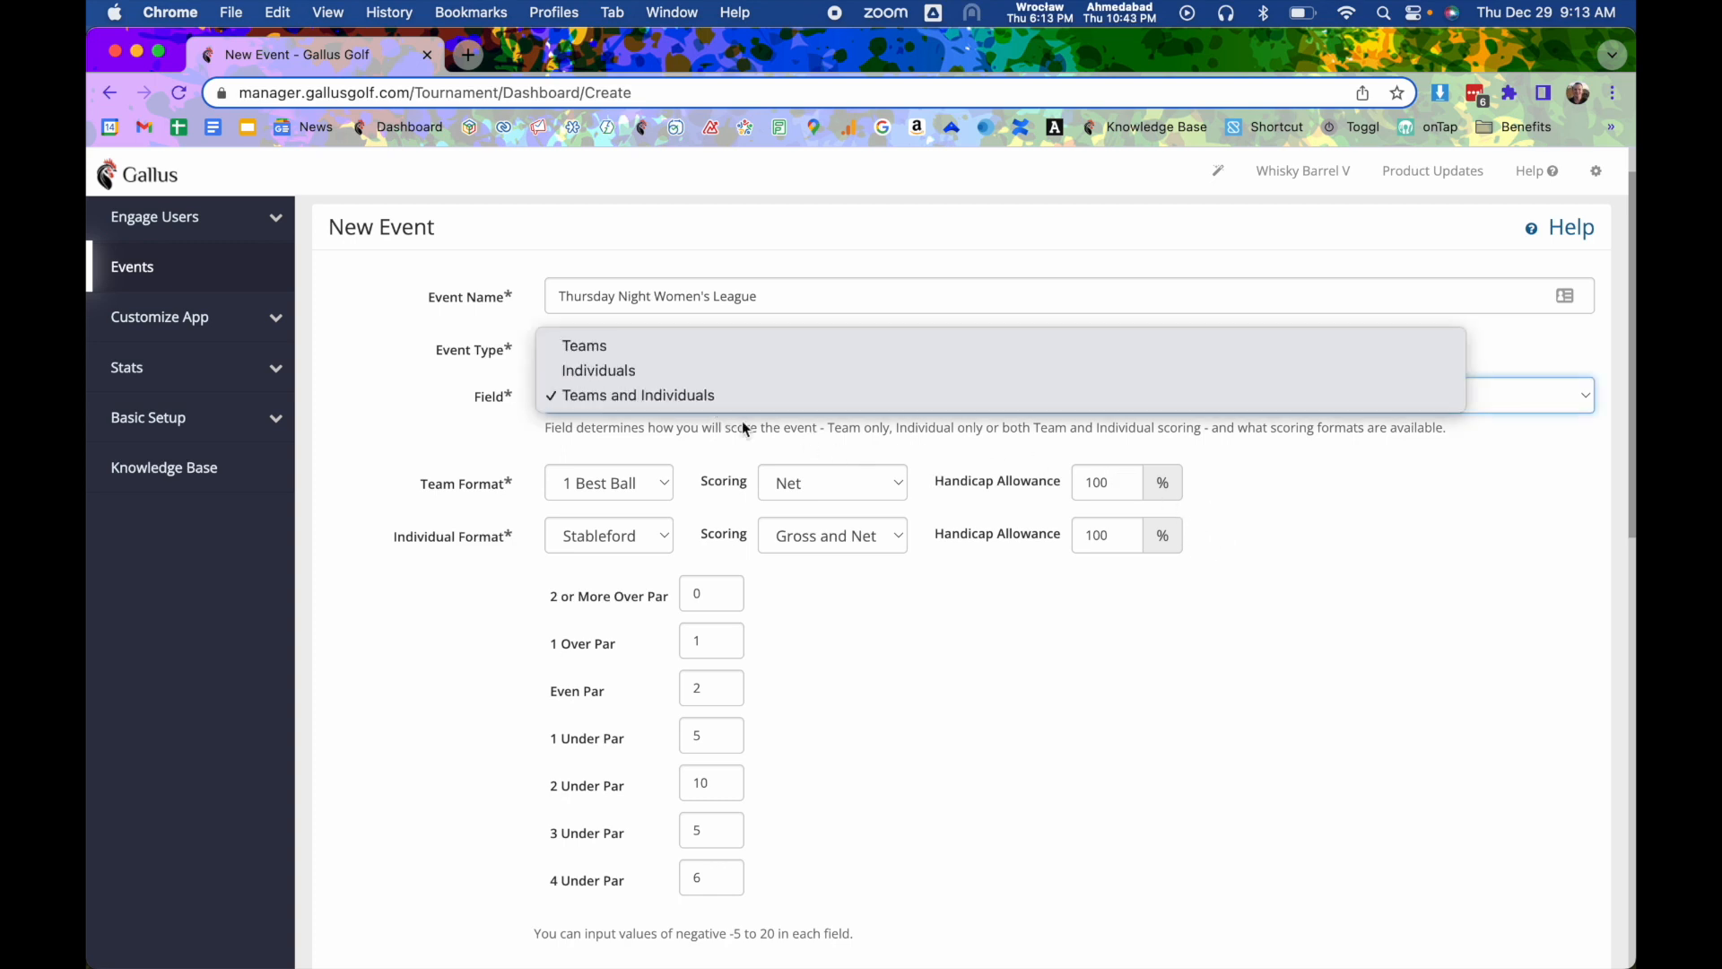
left_click(718, 352)
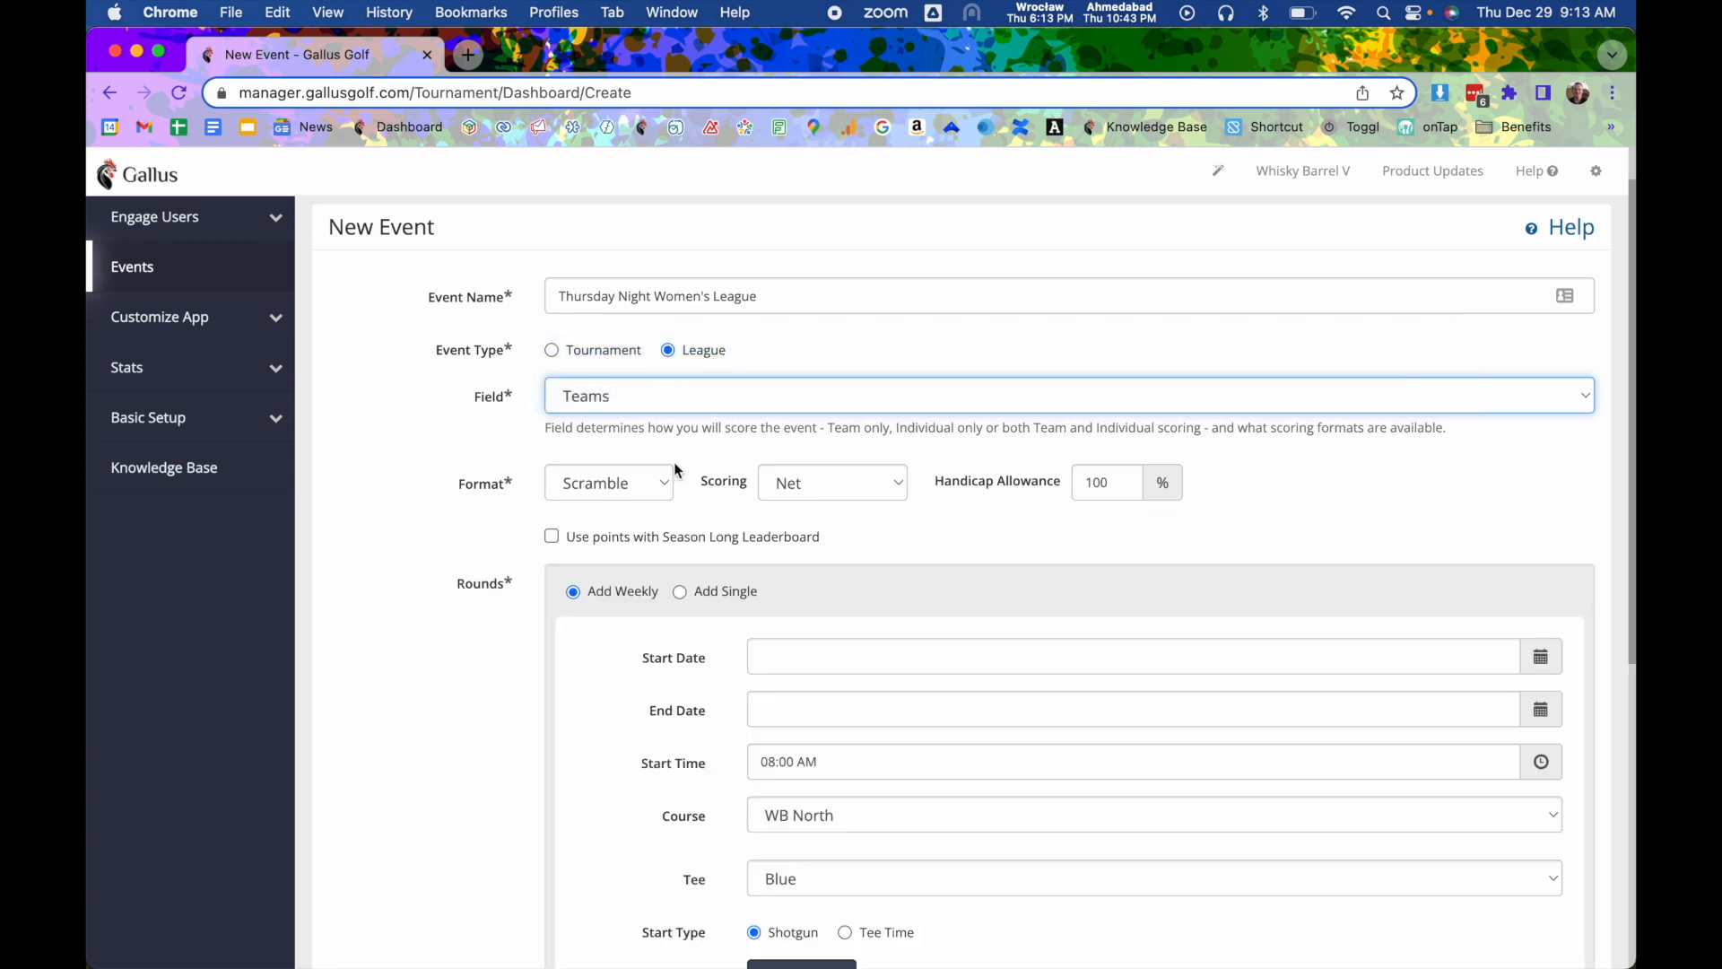
left_click(821, 487)
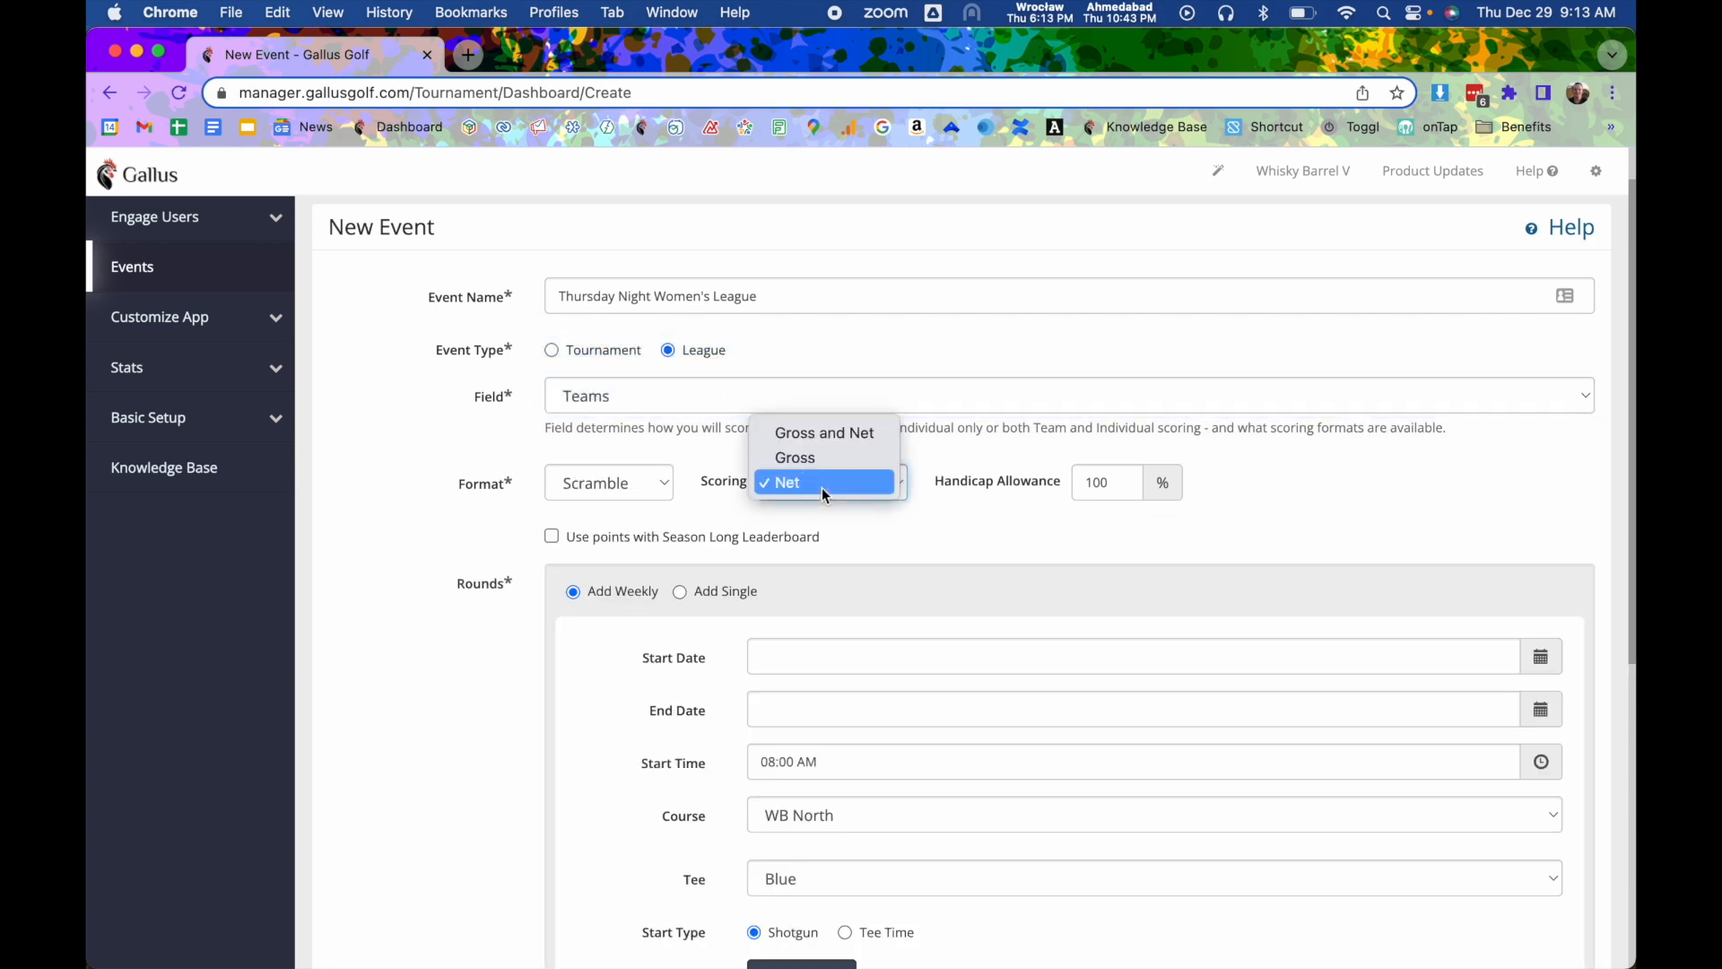
left_click(836, 452)
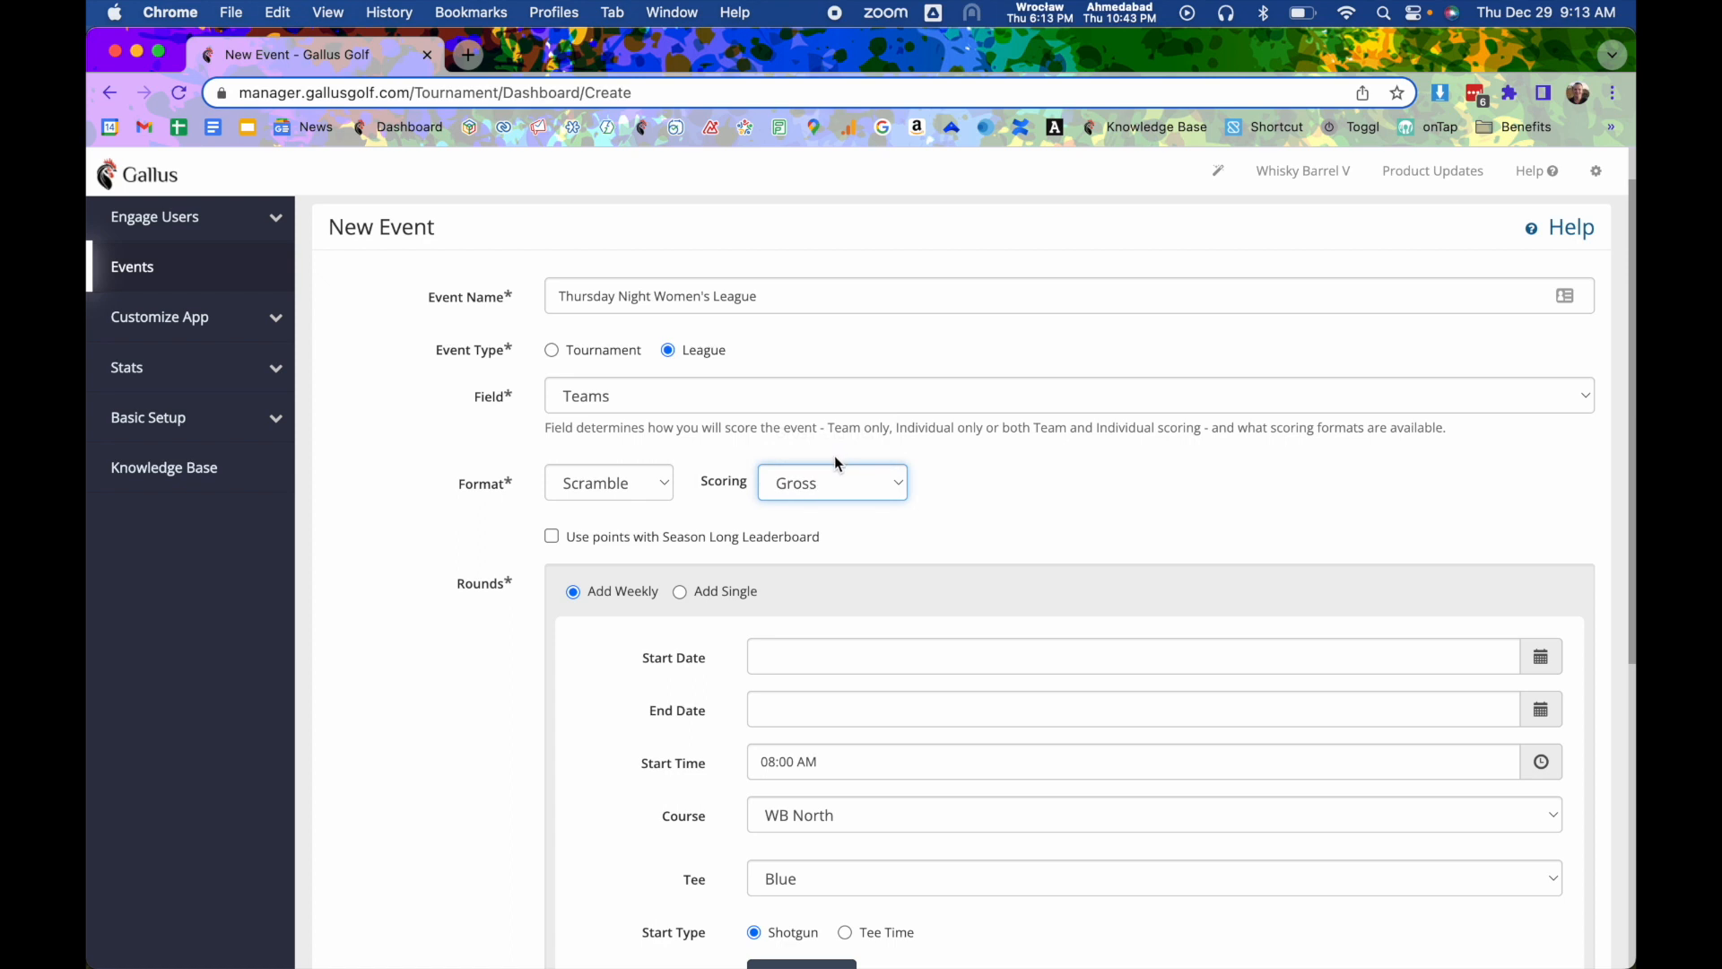
Enable points with the season long leaderboard to view the points per place, and disable the option again
left_click(698, 543)
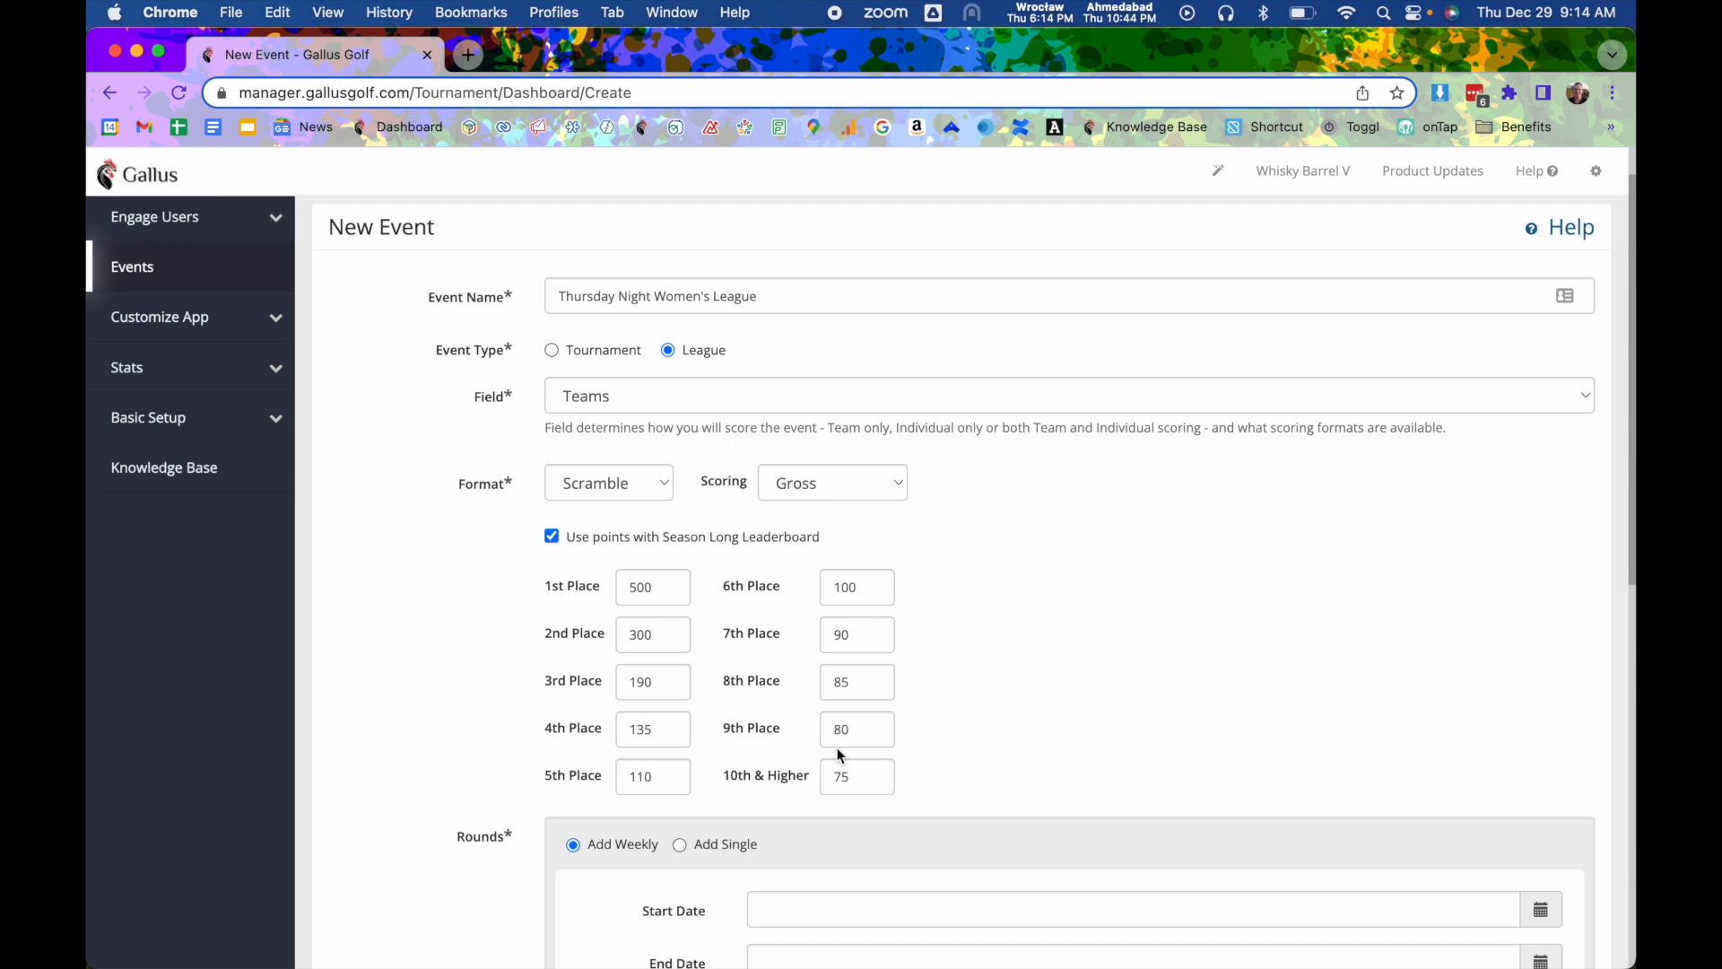
left_click(552, 537)
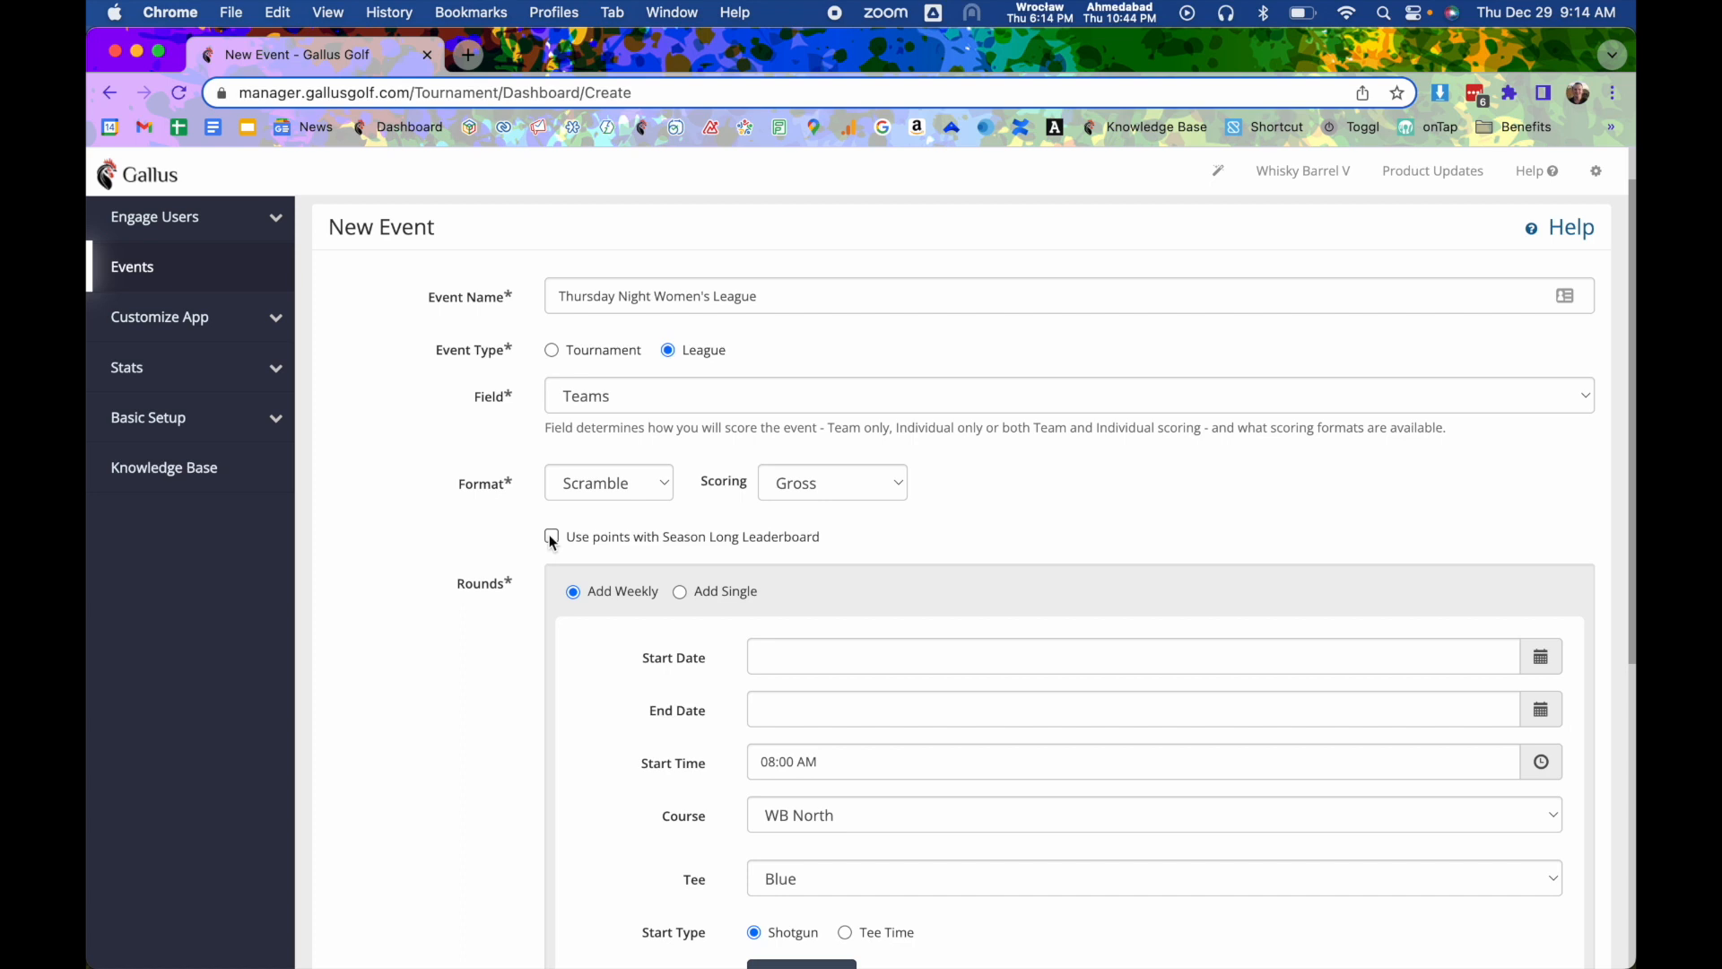
Set the start date of the weekly rounds to 01/10/2023
scroll(549, 538, "down", 5)
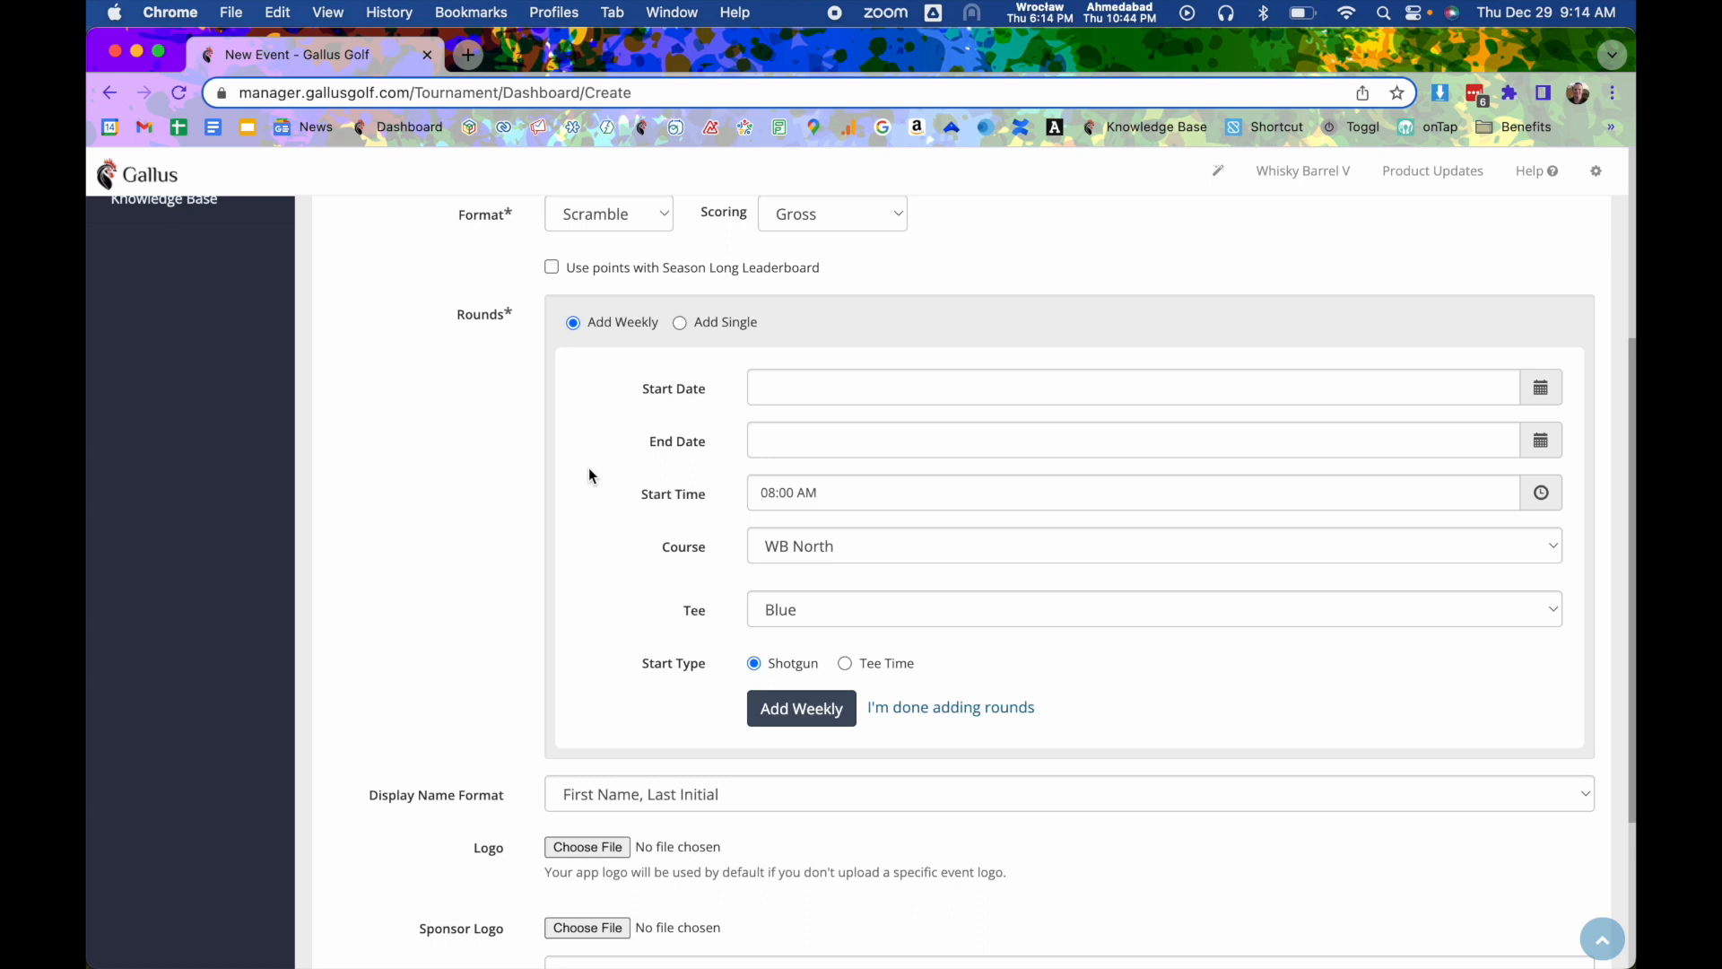
left_click(789, 391)
left_click(764, 440)
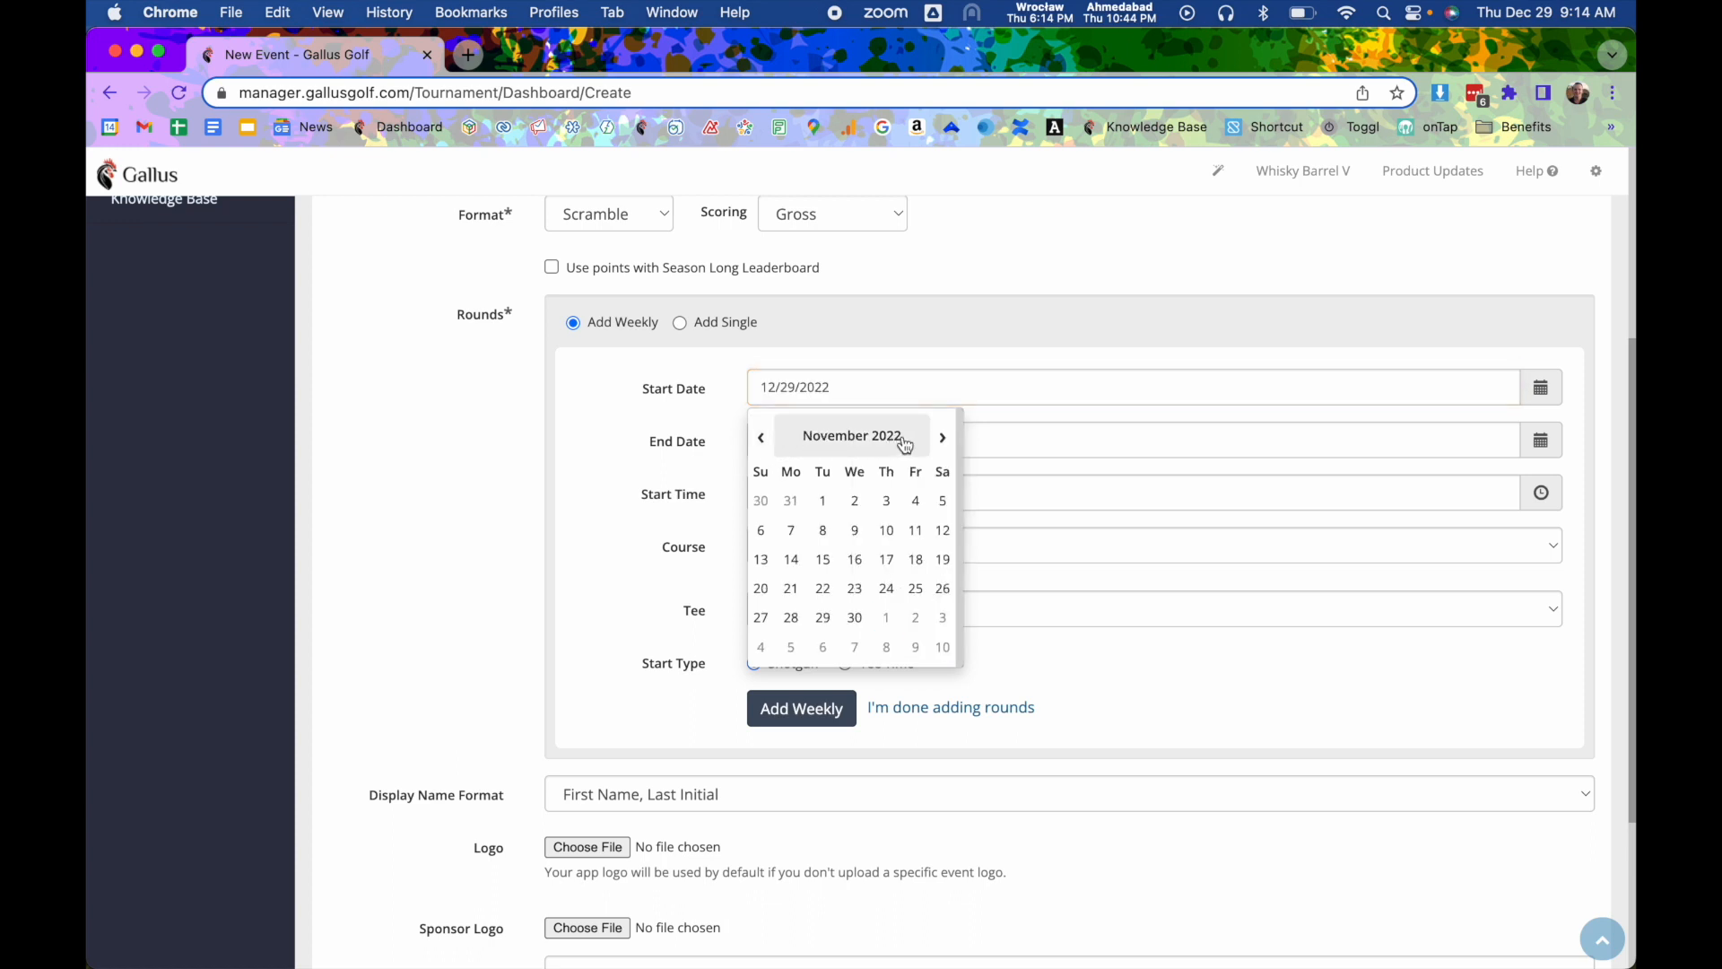
left_click(941, 439)
left_click(941, 440)
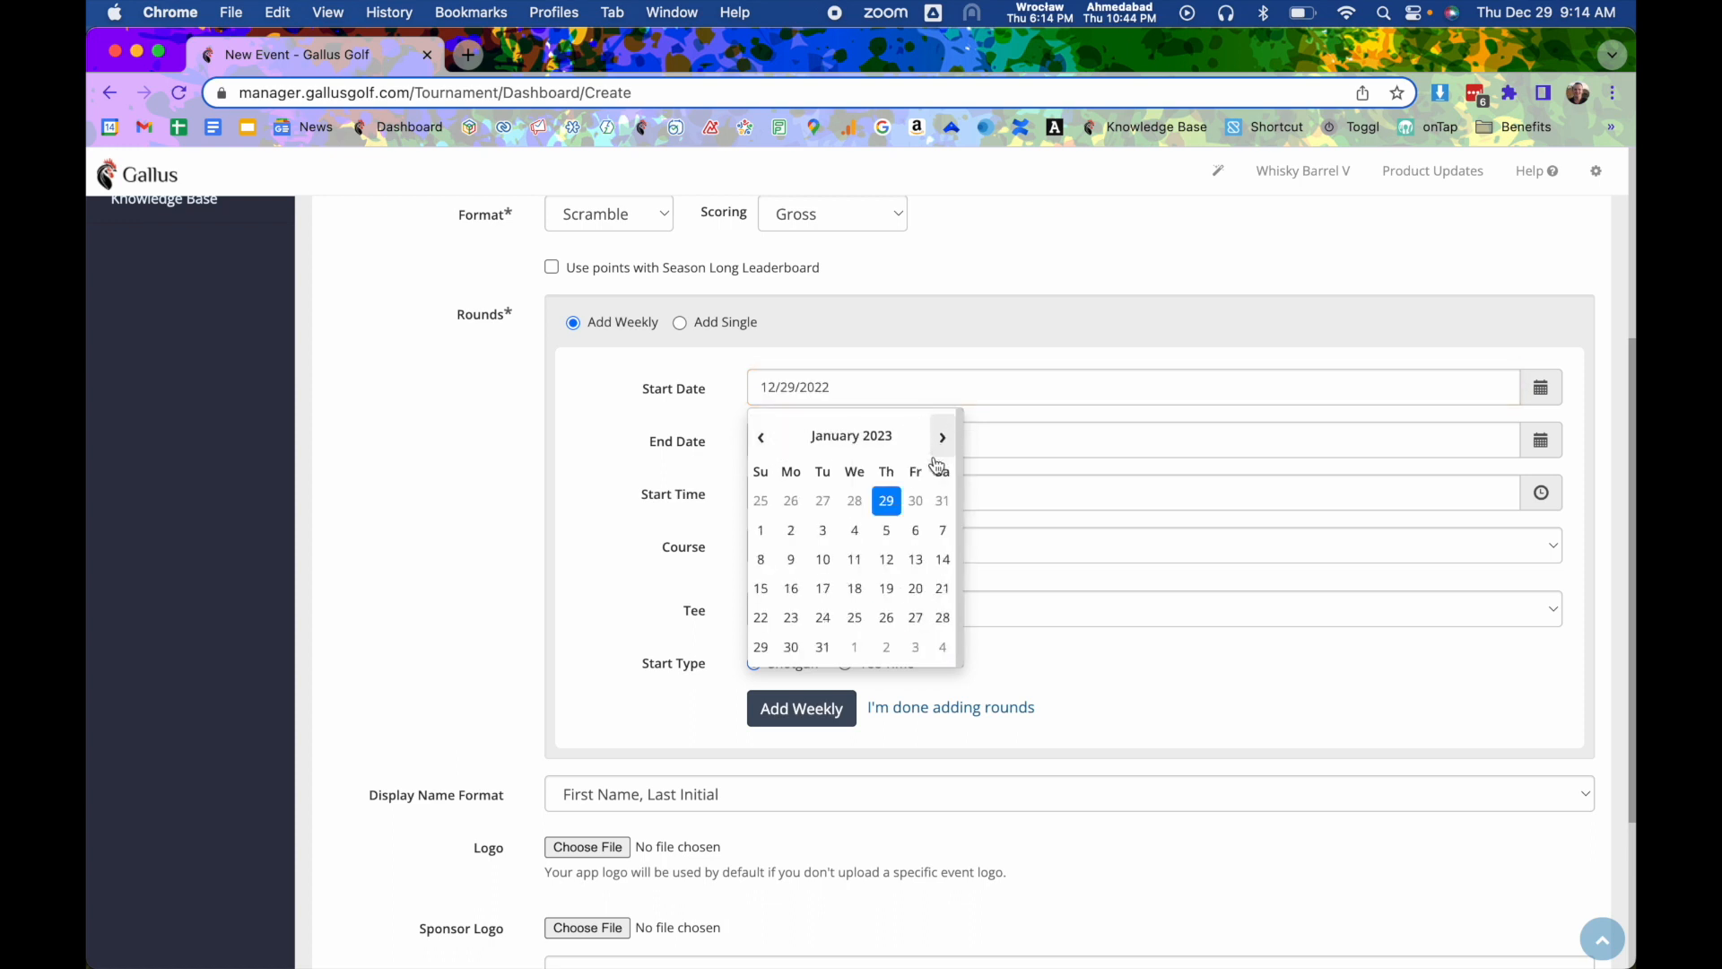
left_click(821, 559)
left_click(832, 446)
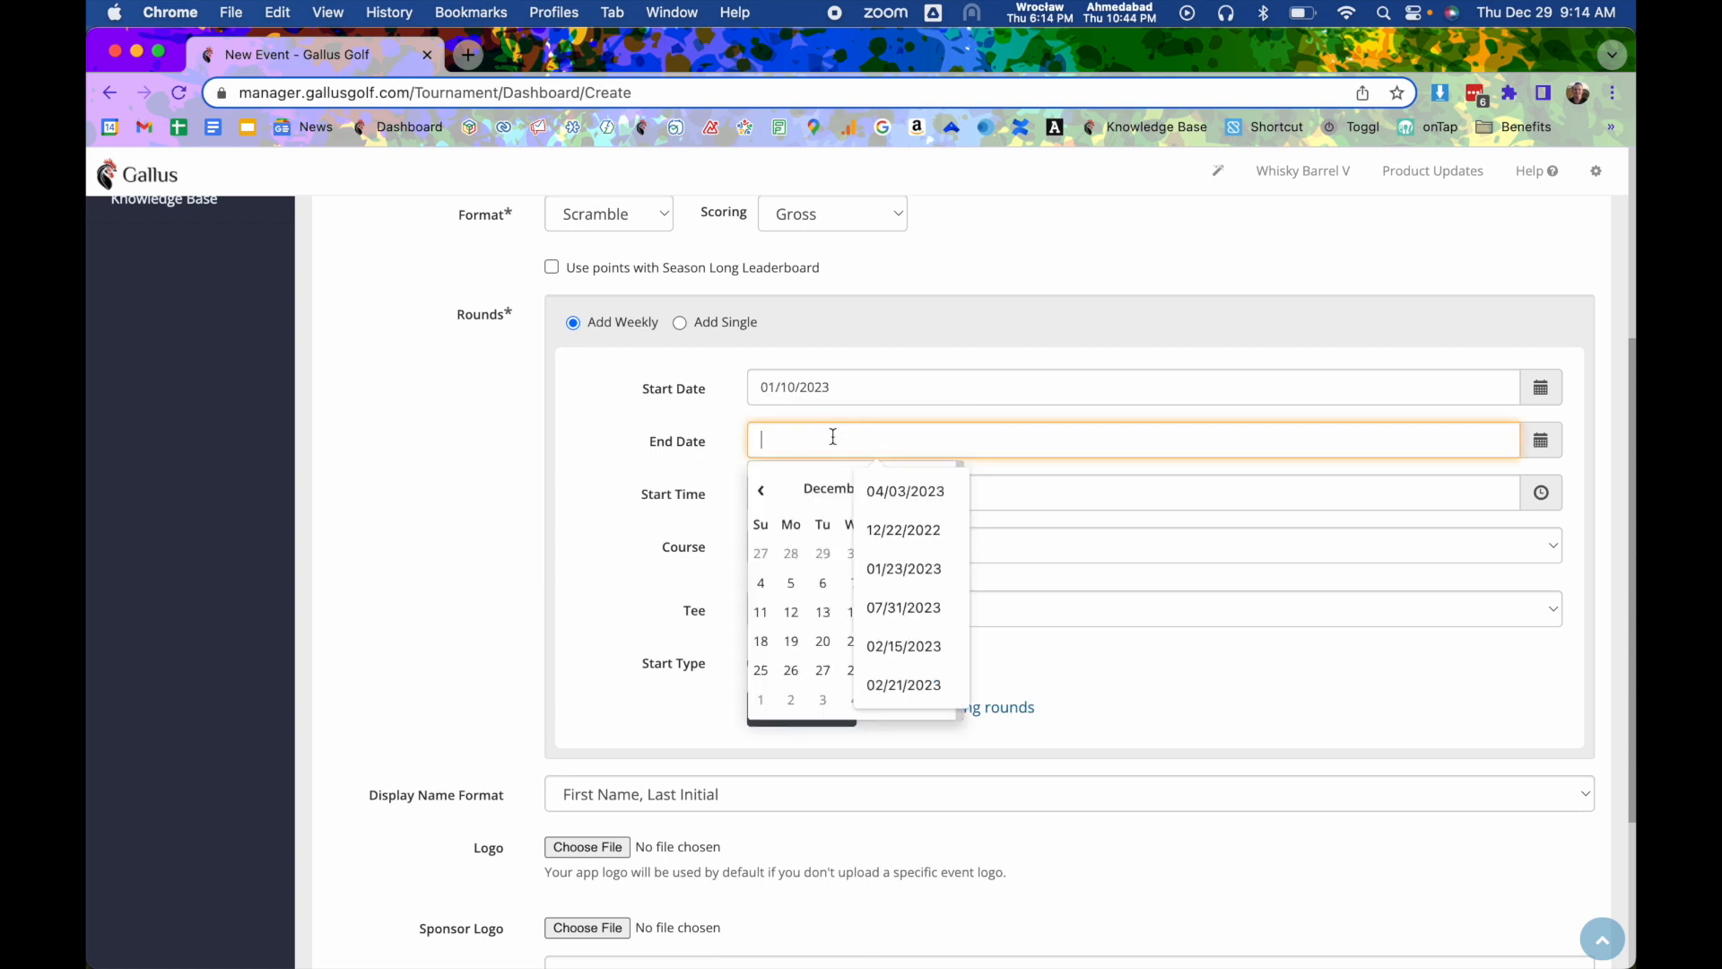
left_click(764, 489)
left_click(942, 489)
left_click(942, 489)
scroll(967, 432, "up", 4)
left_click(973, 622)
Set the weekly rounds to start on 01/12/2023 and end on 04/13/2023
left_click(853, 708)
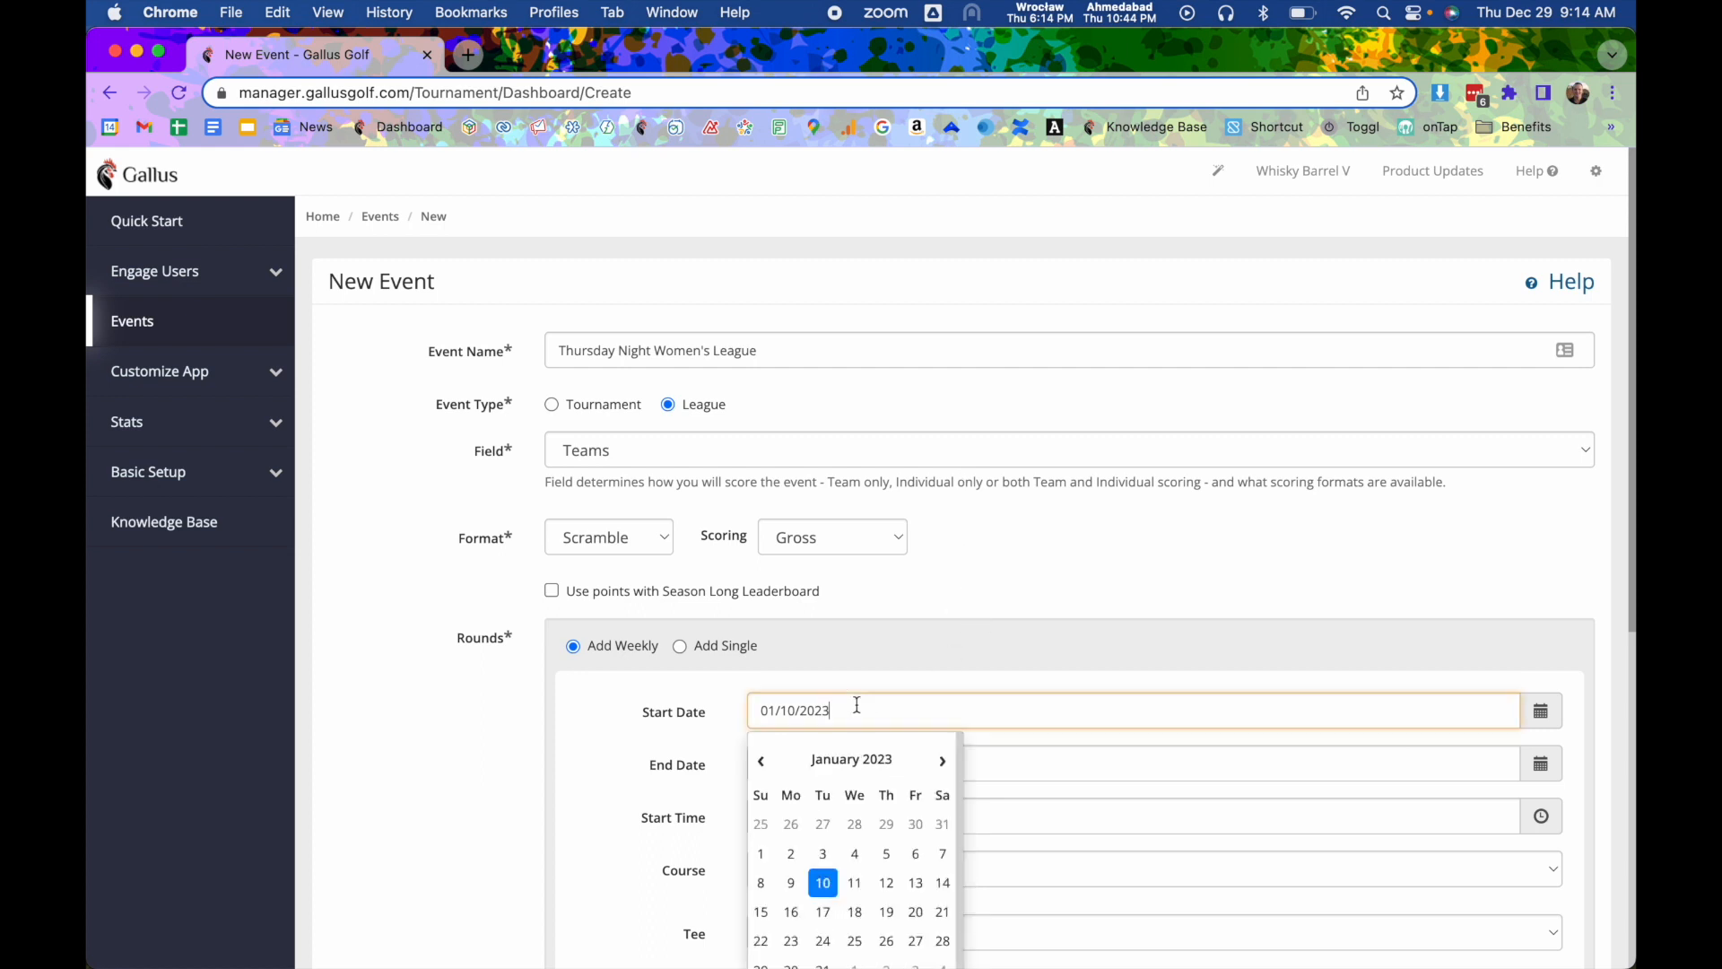
left_click(886, 883)
scroll(937, 747, "down", 1)
scroll(938, 746, "down", 1)
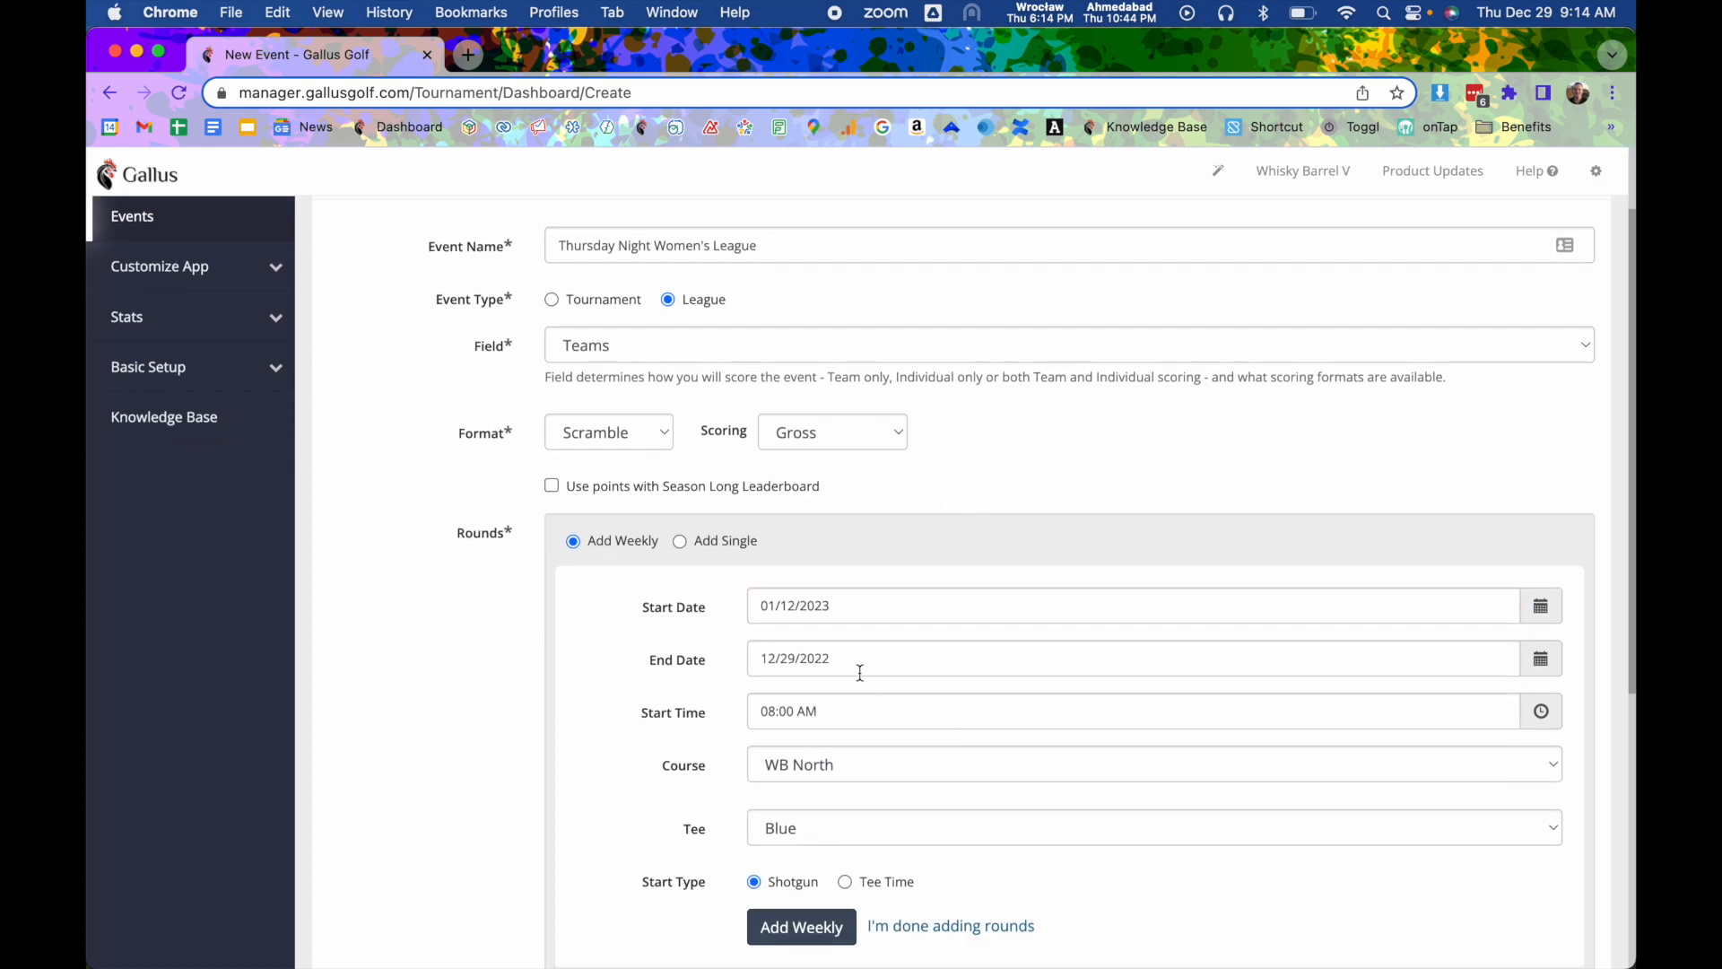
left_click(857, 665)
left_click(942, 708)
left_click(942, 709)
left_click(942, 708)
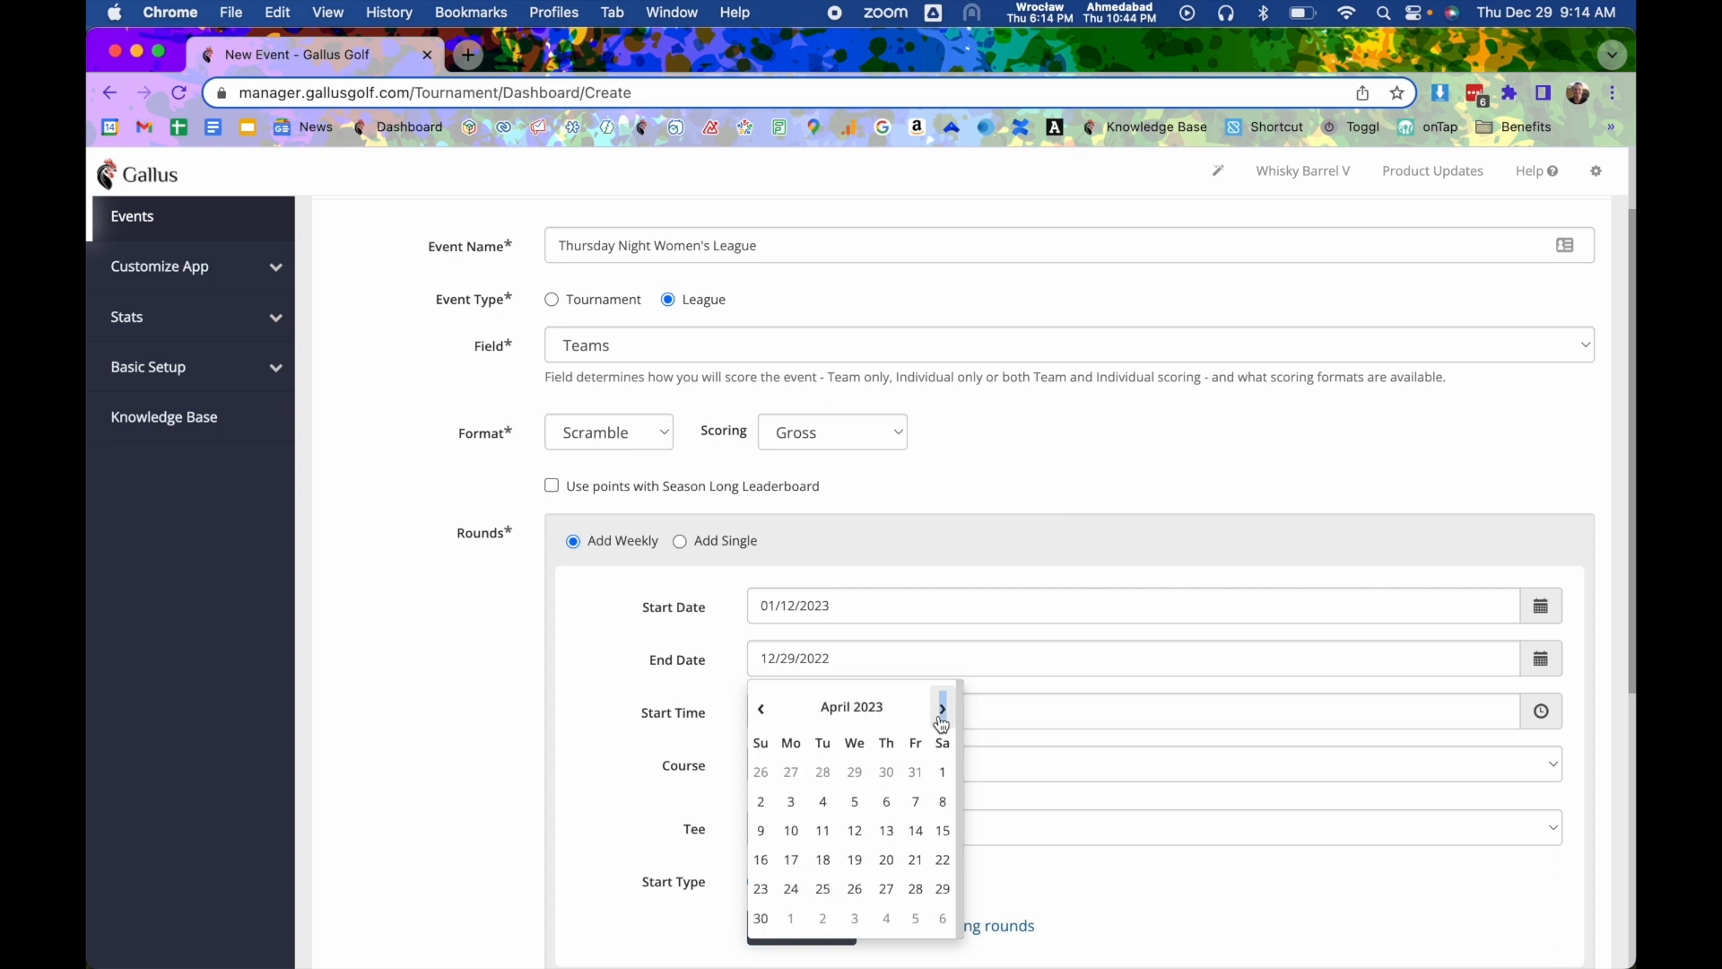
left_click(888, 836)
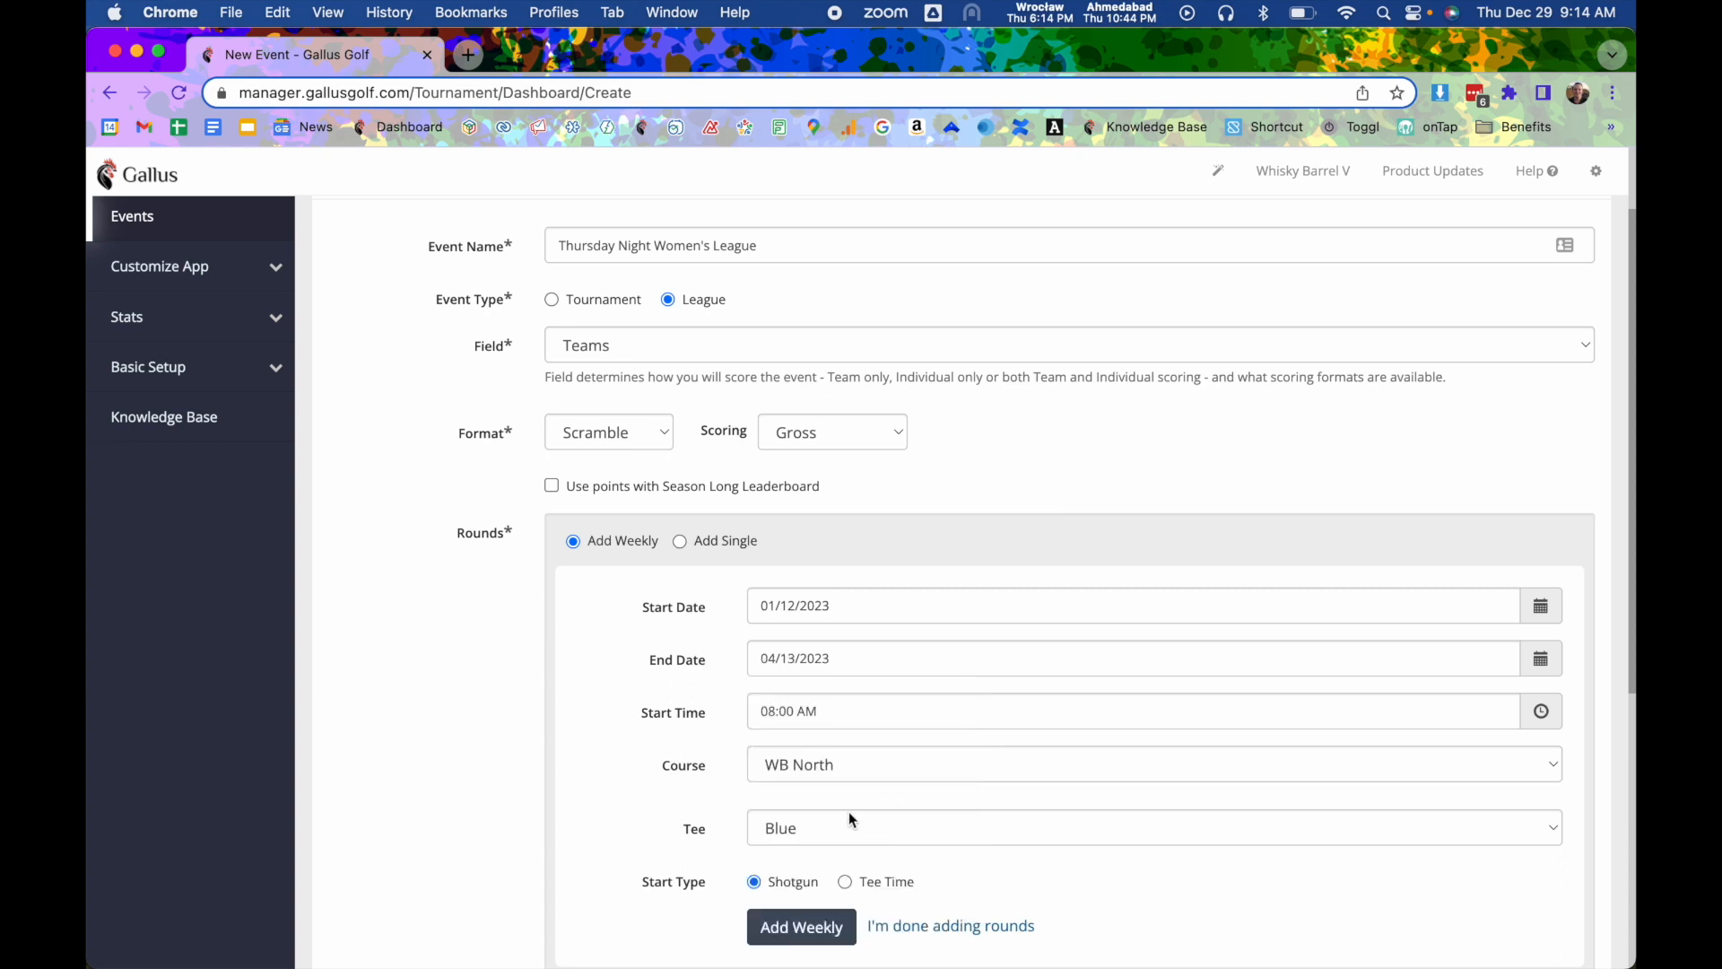
Choose the WB South course for the weekly rounds and add them to the event
scroll(830, 713, "down", 2)
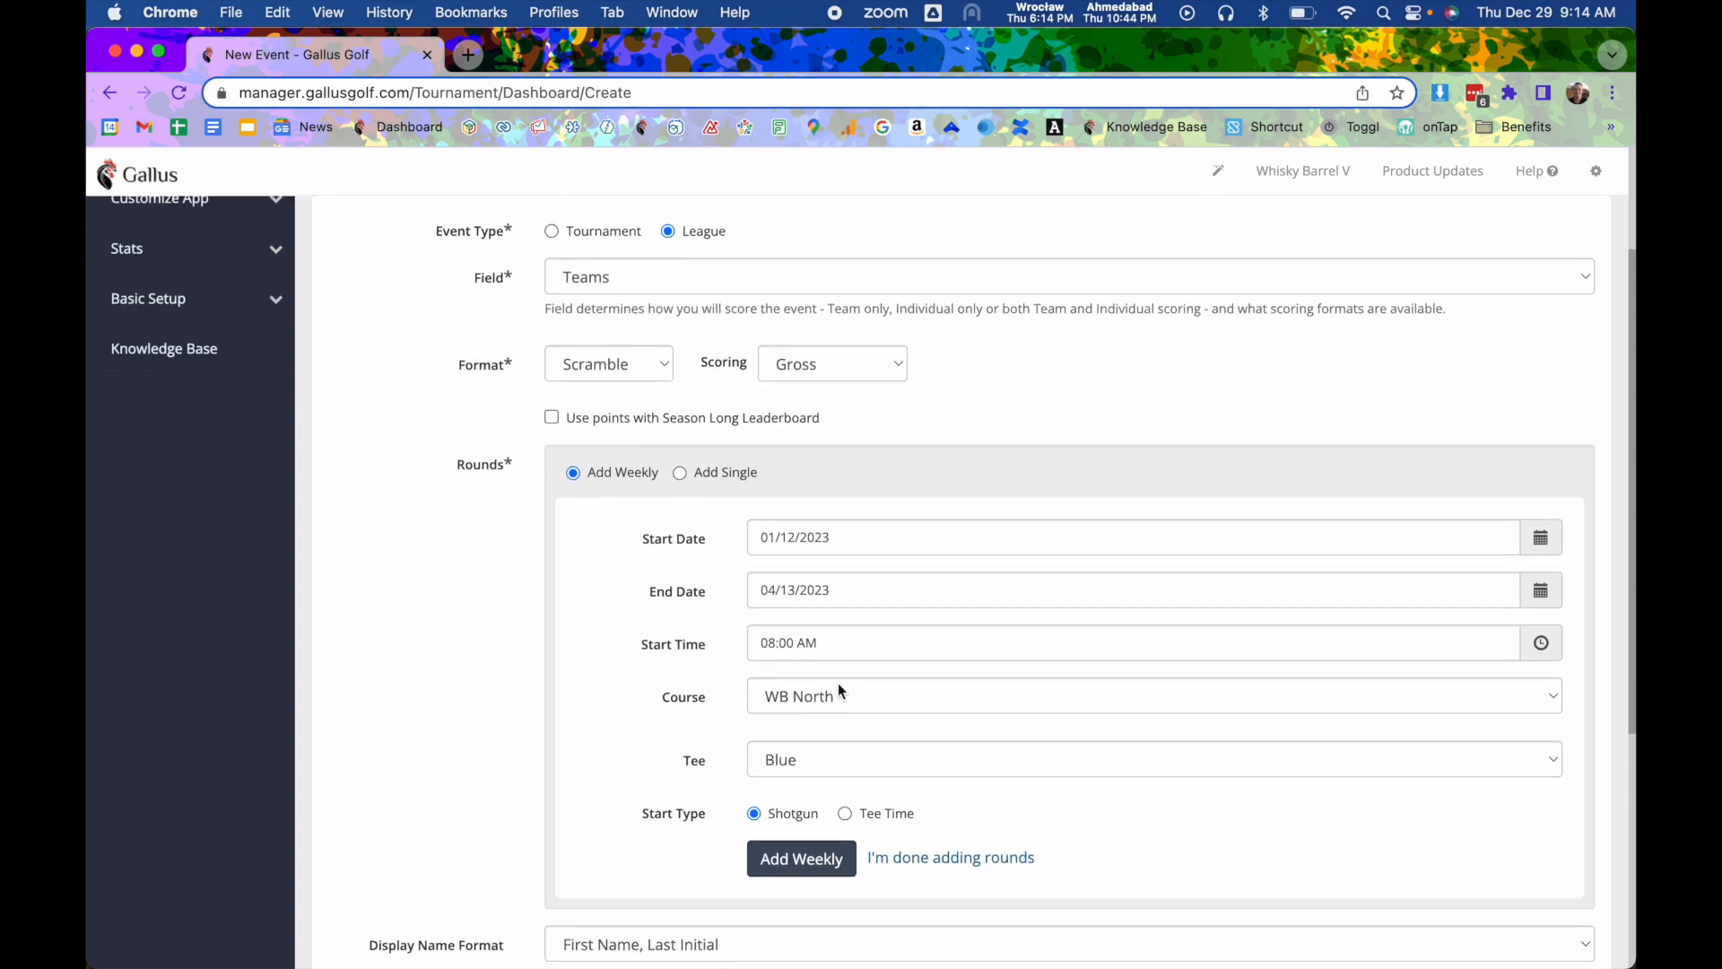
left_click(819, 697)
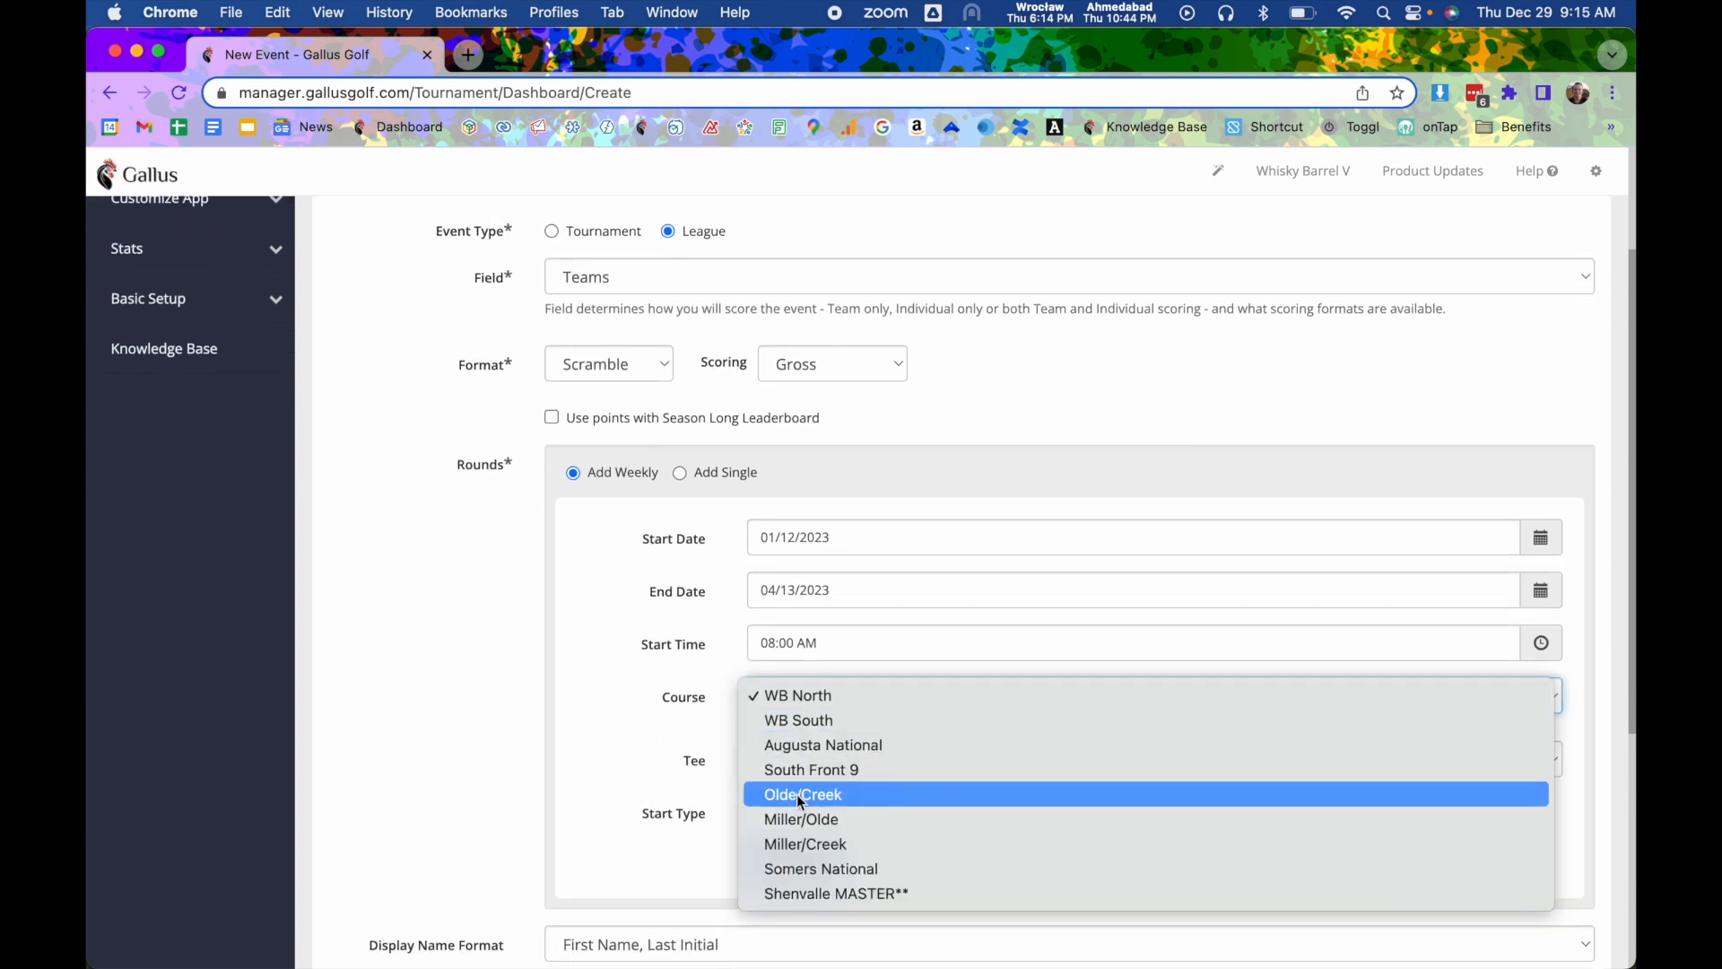
left_click(810, 725)
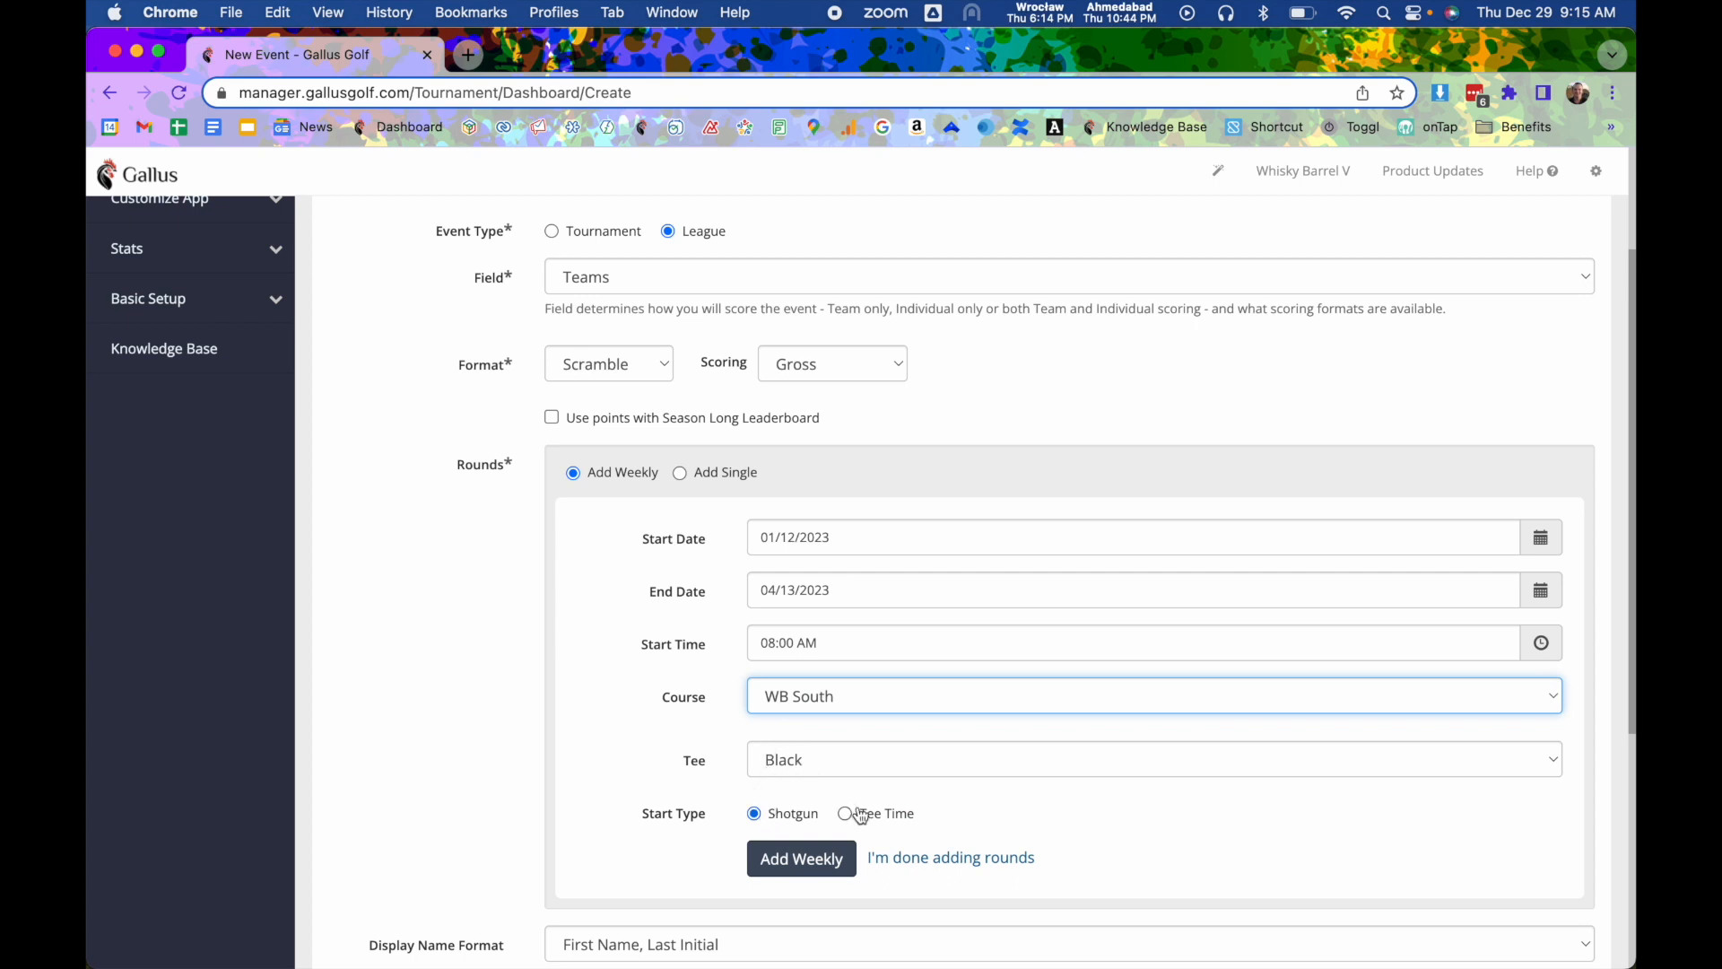
left_click(787, 861)
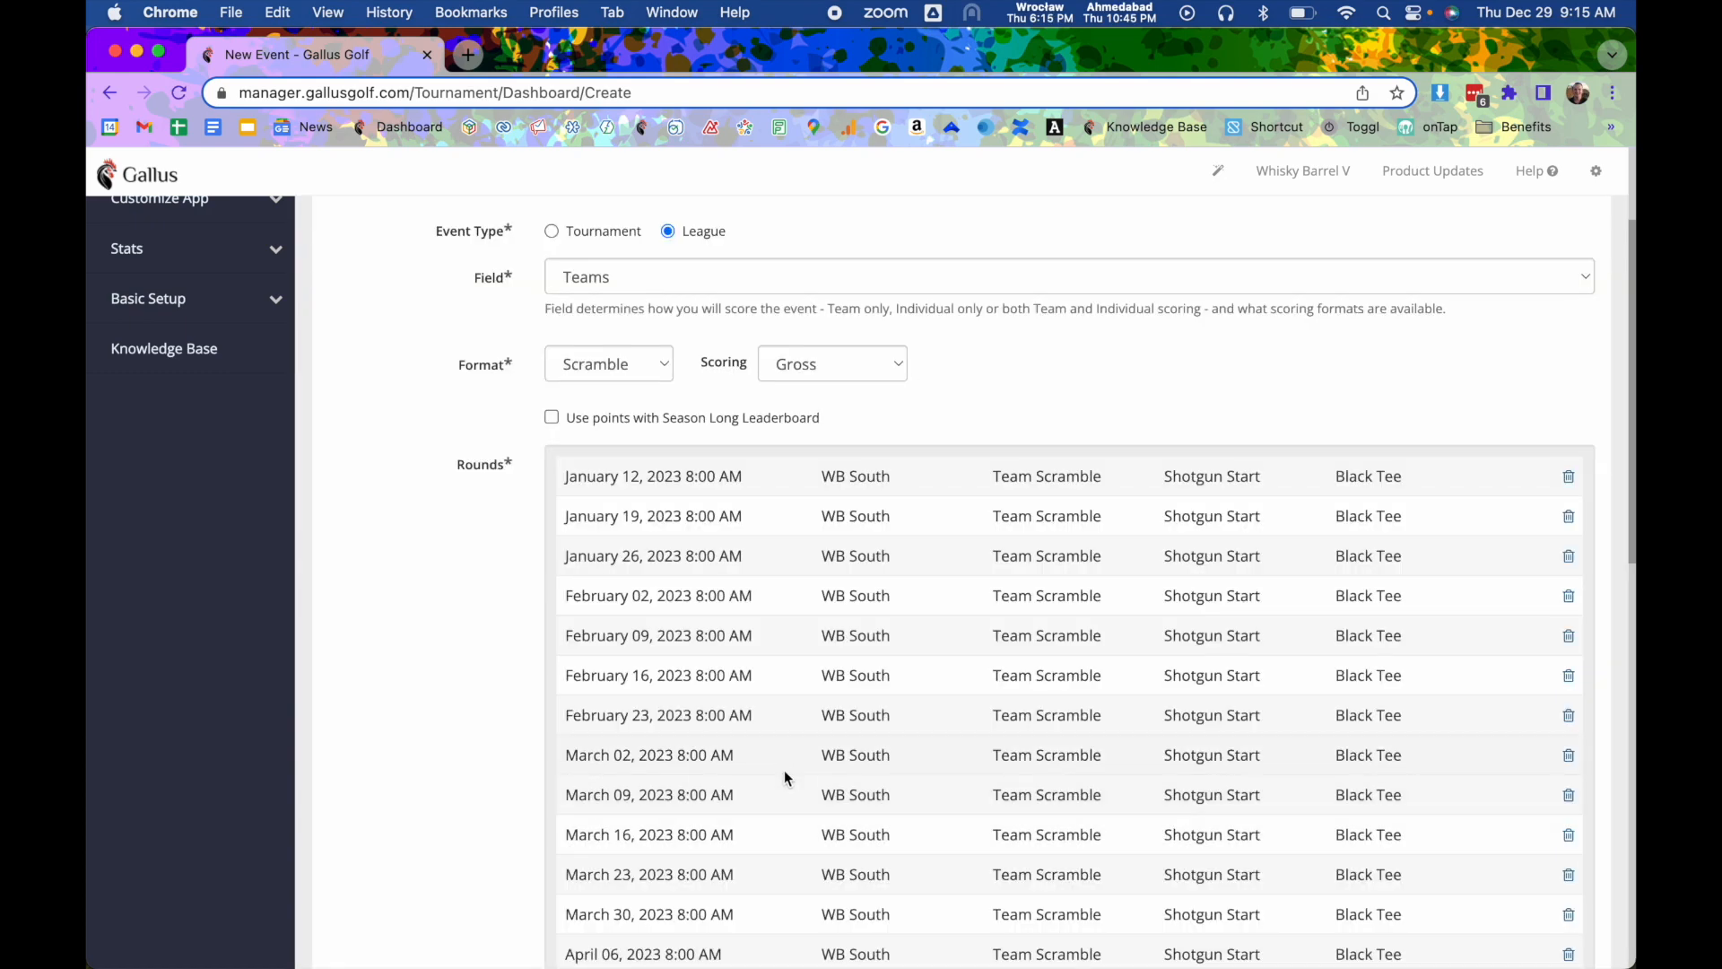
Switch from adding weekly rounds to adding a single round and view the format options available for it
scroll(784, 770, "down", 3)
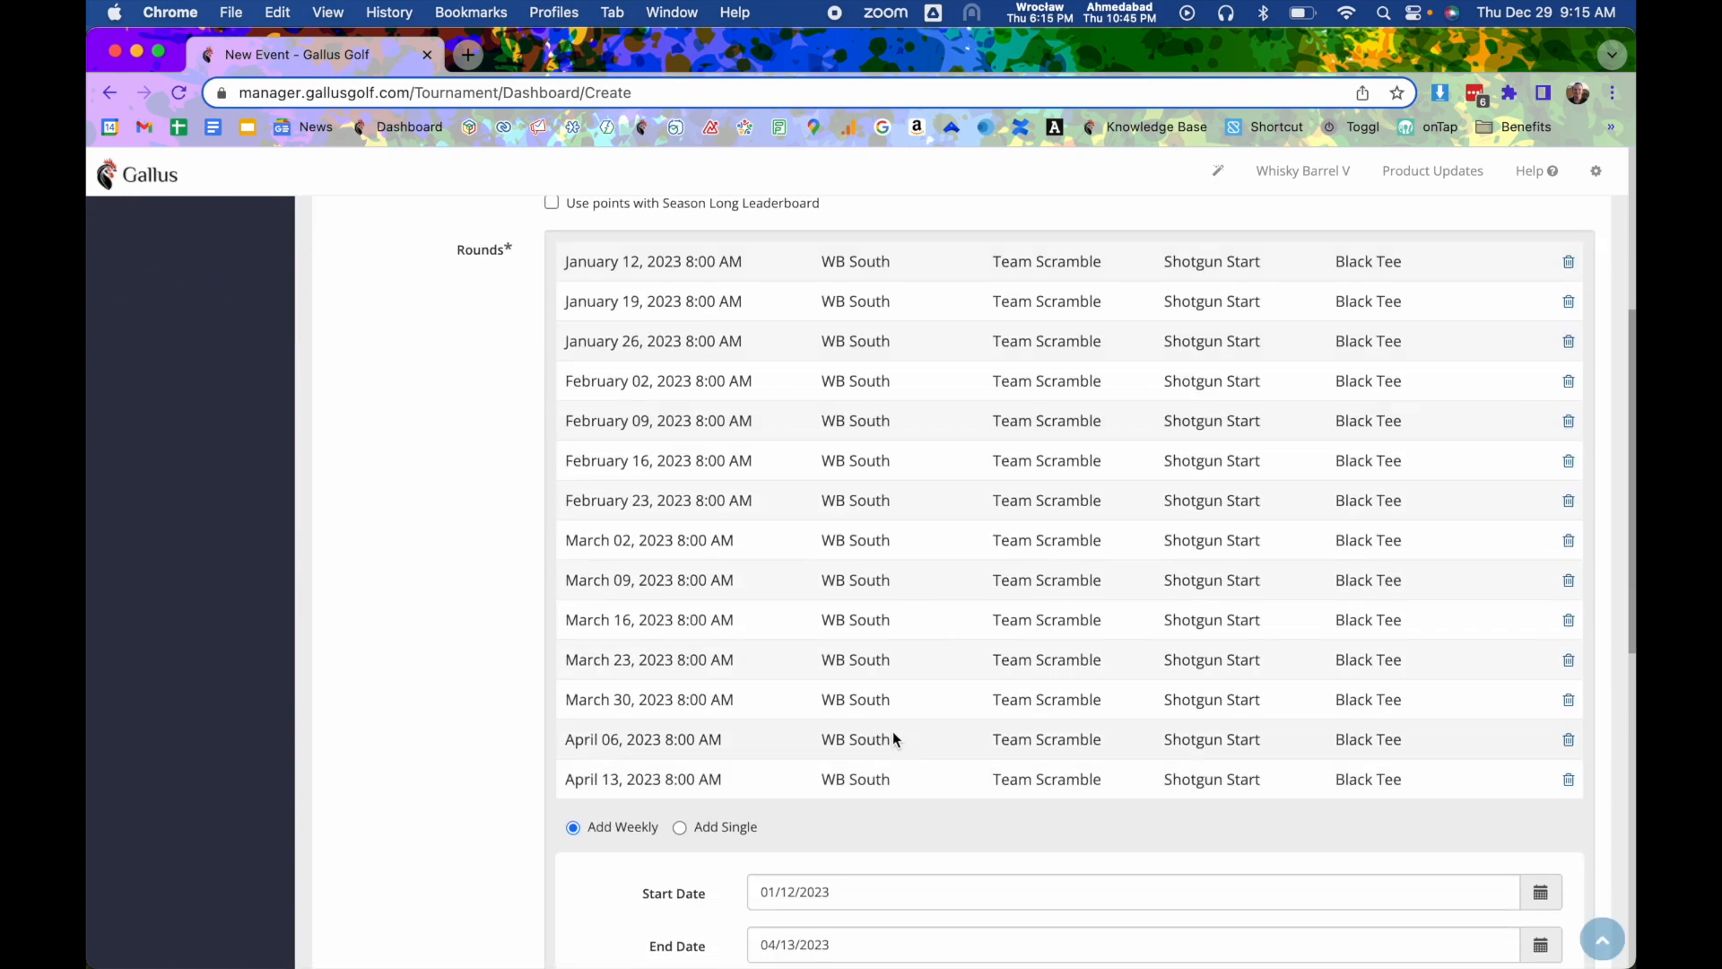
scroll(865, 572, "up", 5)
scroll(864, 572, "down", 4)
scroll(864, 572, "down", 6)
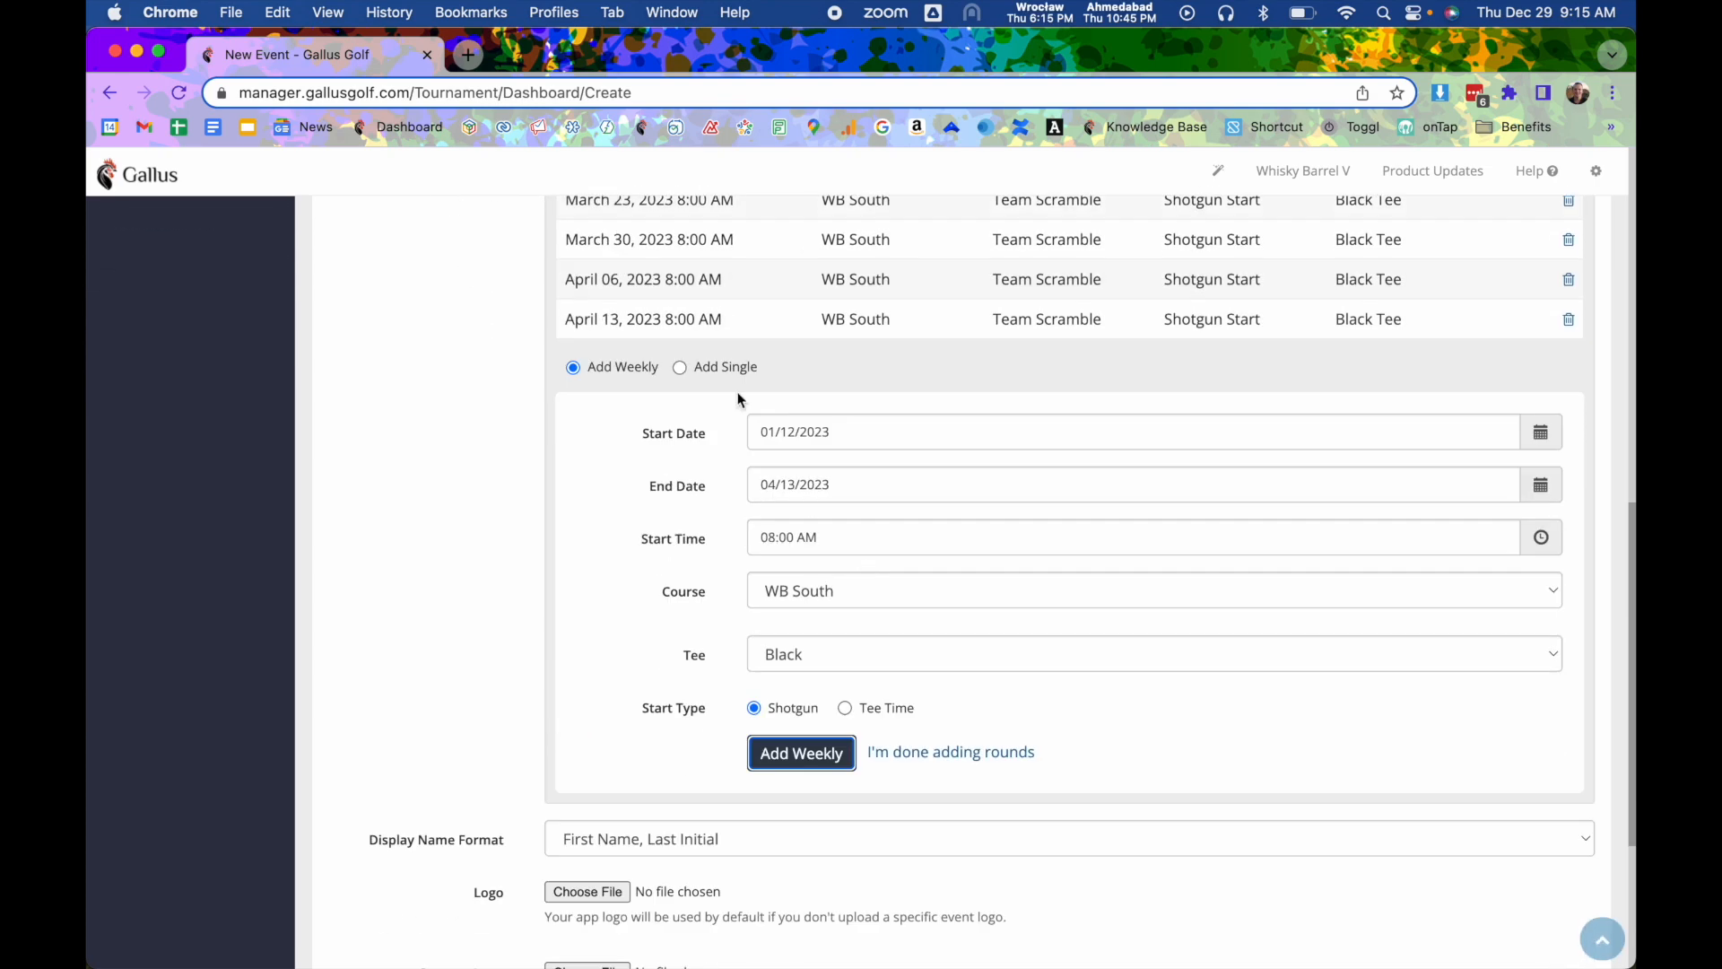
left_click(732, 366)
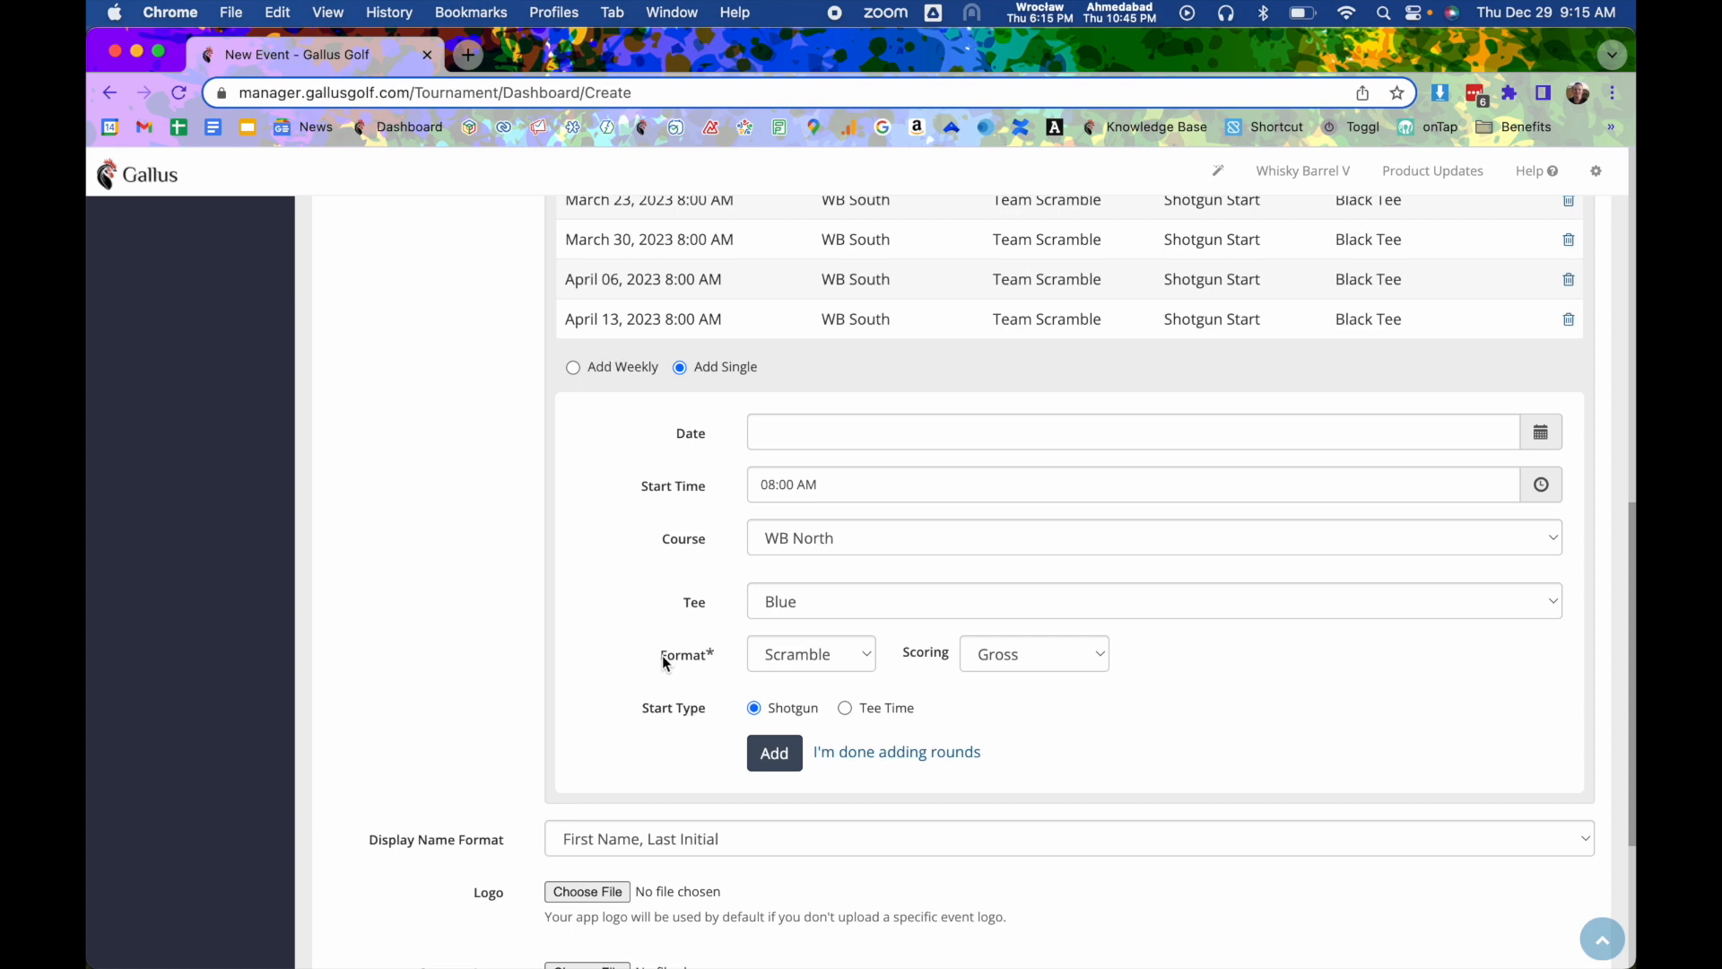
left_click(807, 654)
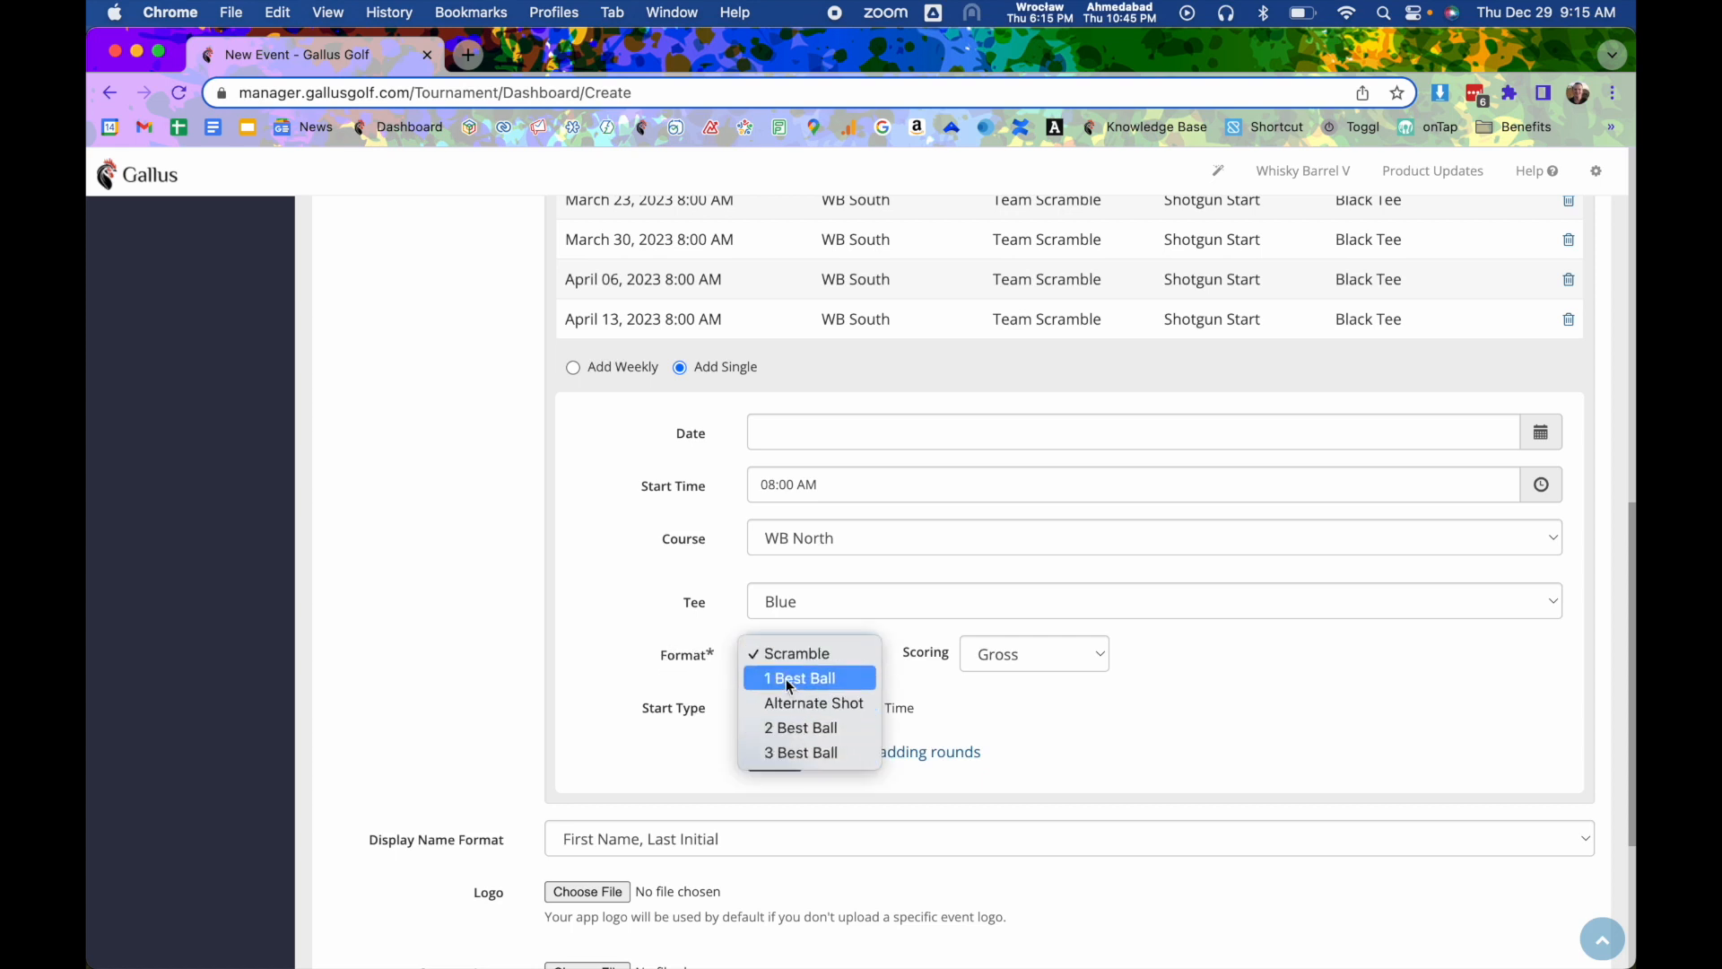
left_click(691, 648)
Set the date of the single round to 04/20/2023
scroll(691, 645, "up", 10)
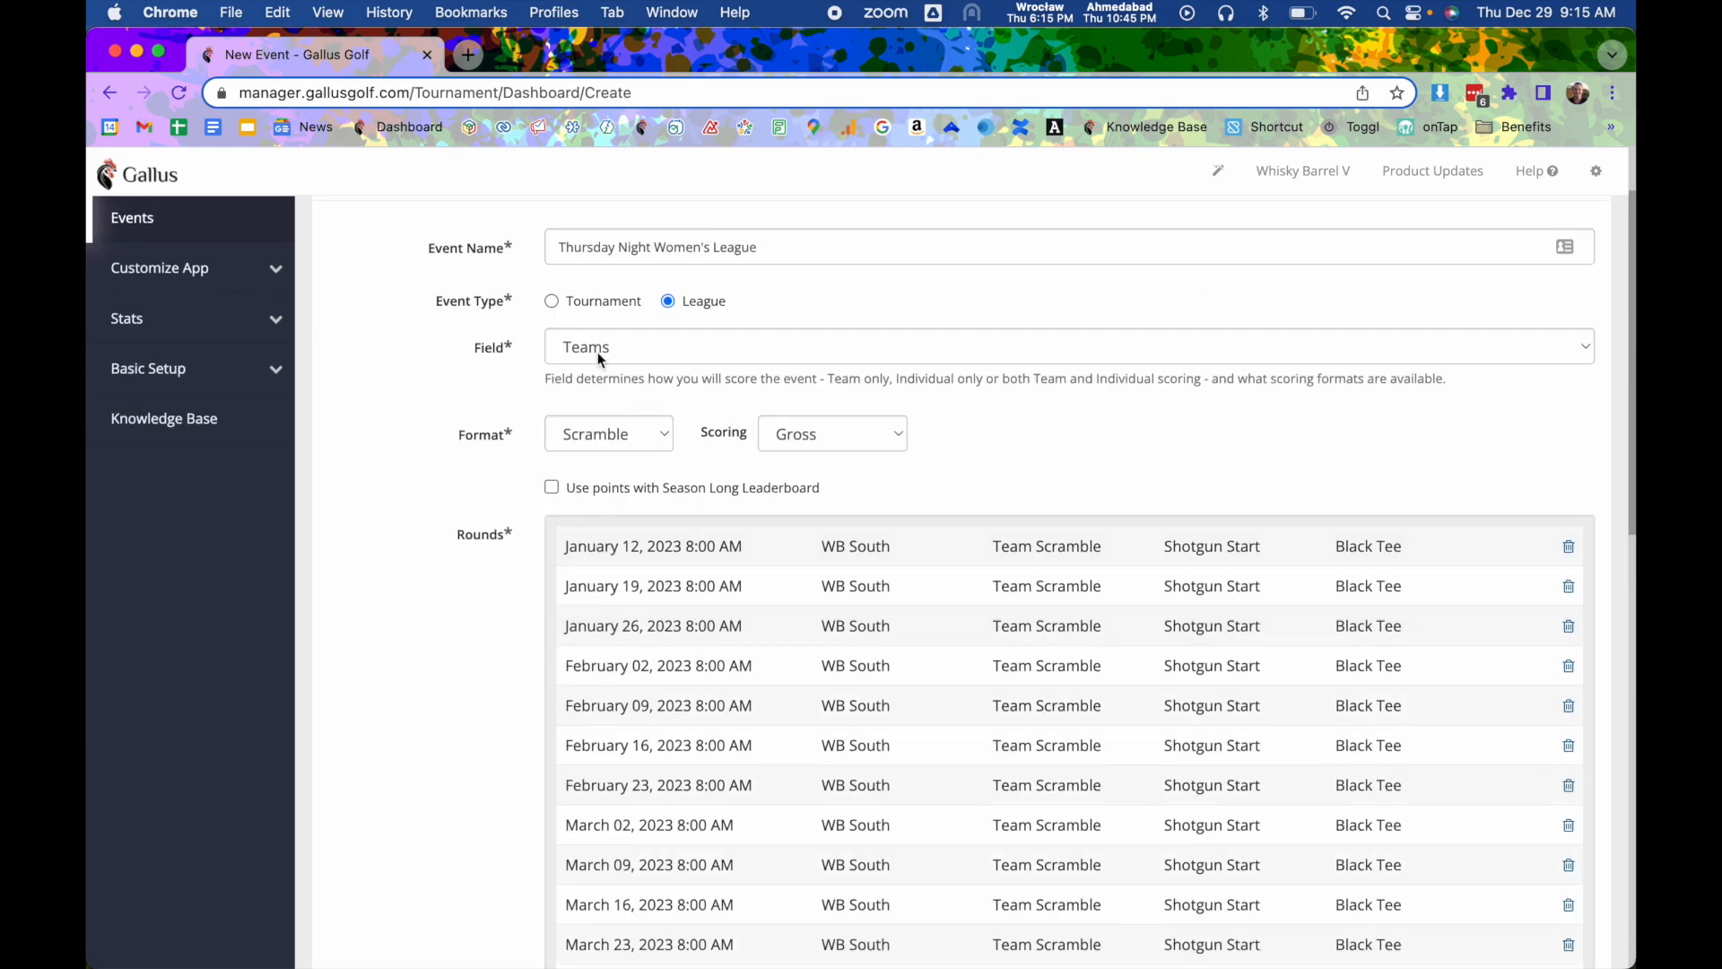
scroll(625, 662, "down", 8)
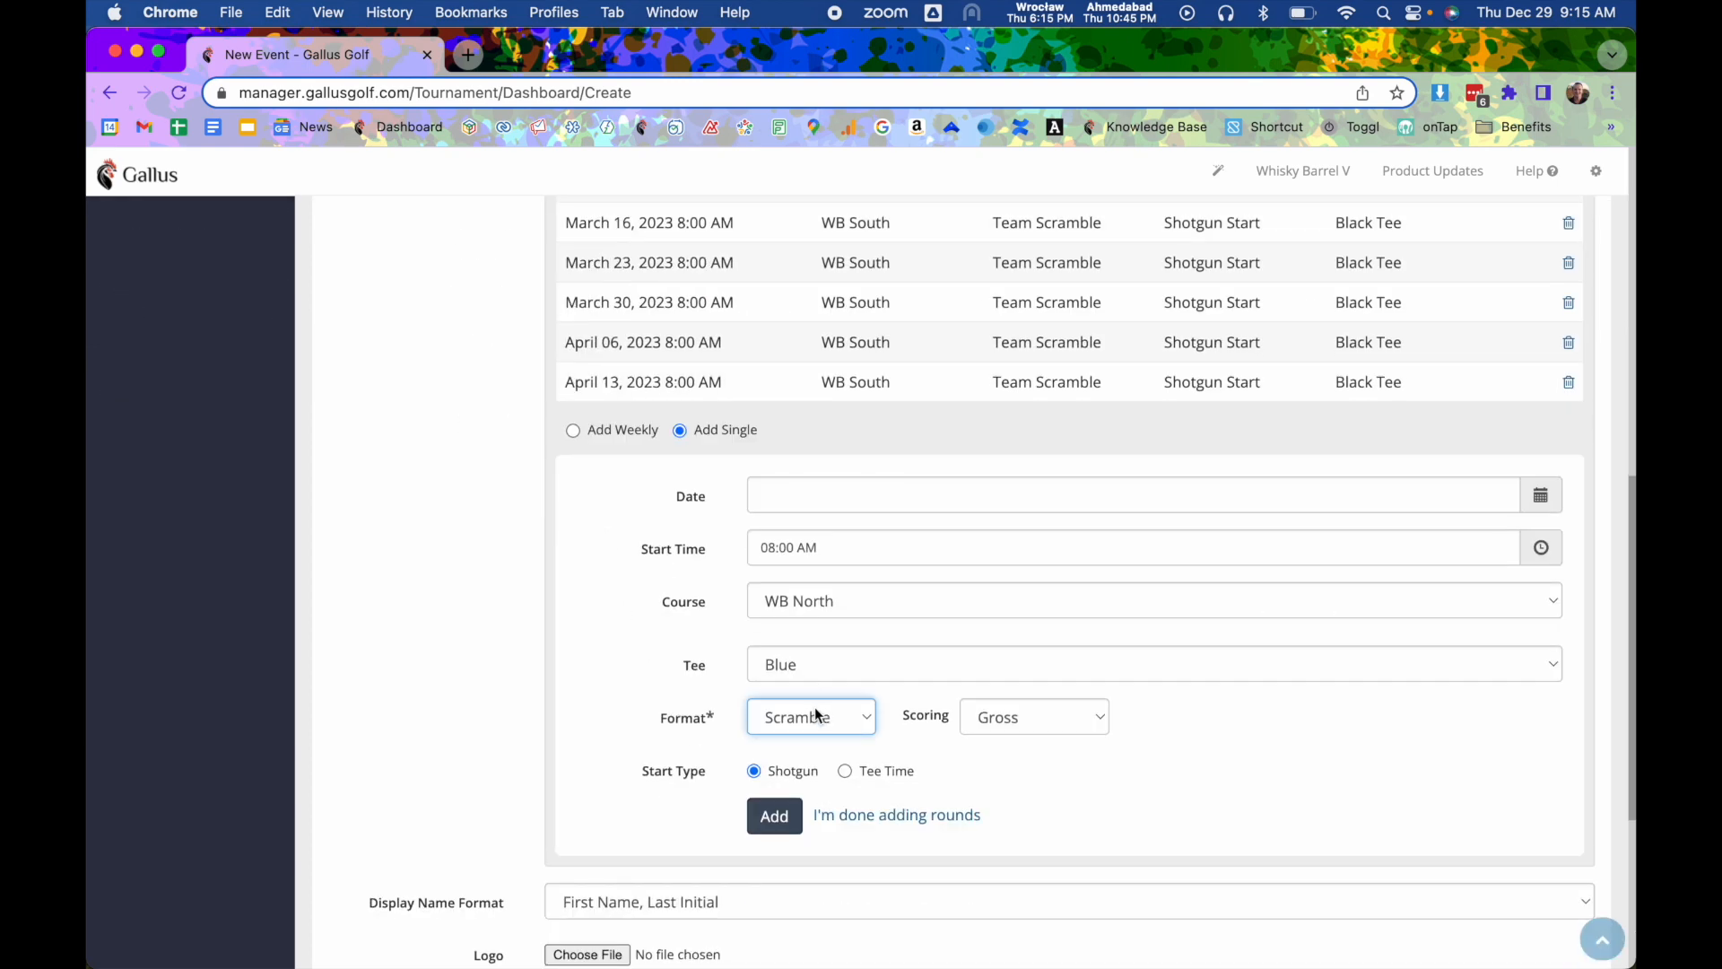
scroll(816, 714, "up", 5)
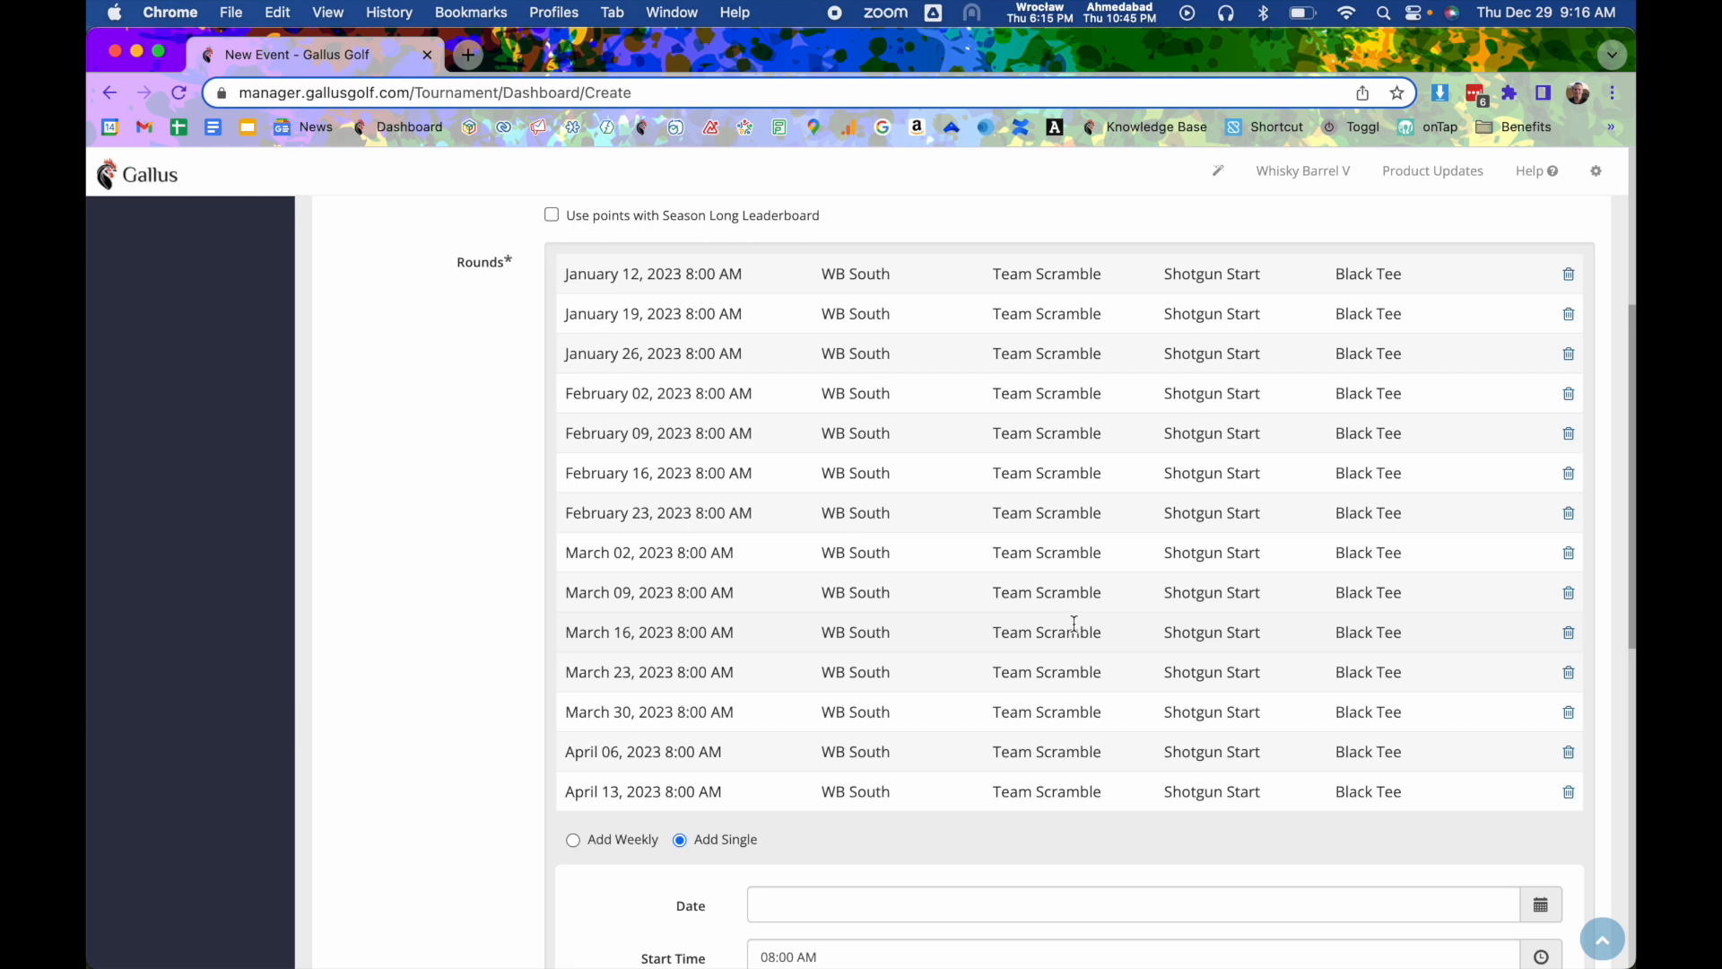
scroll(1074, 622, "down", 5)
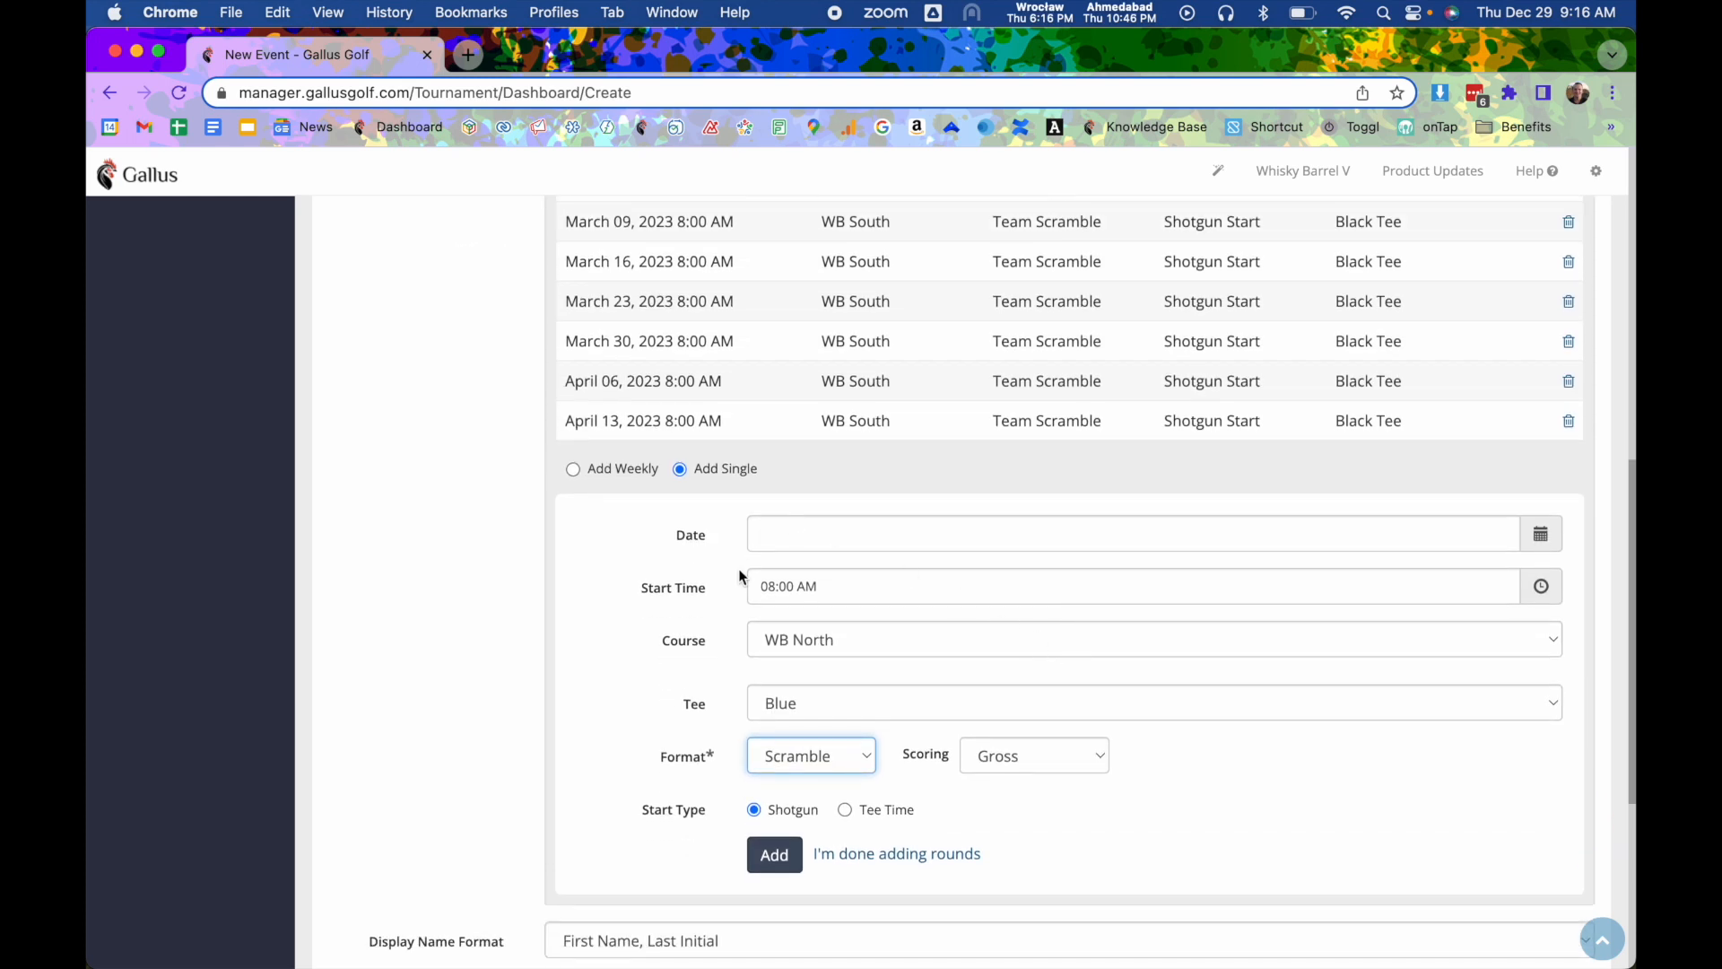
left_click(766, 536)
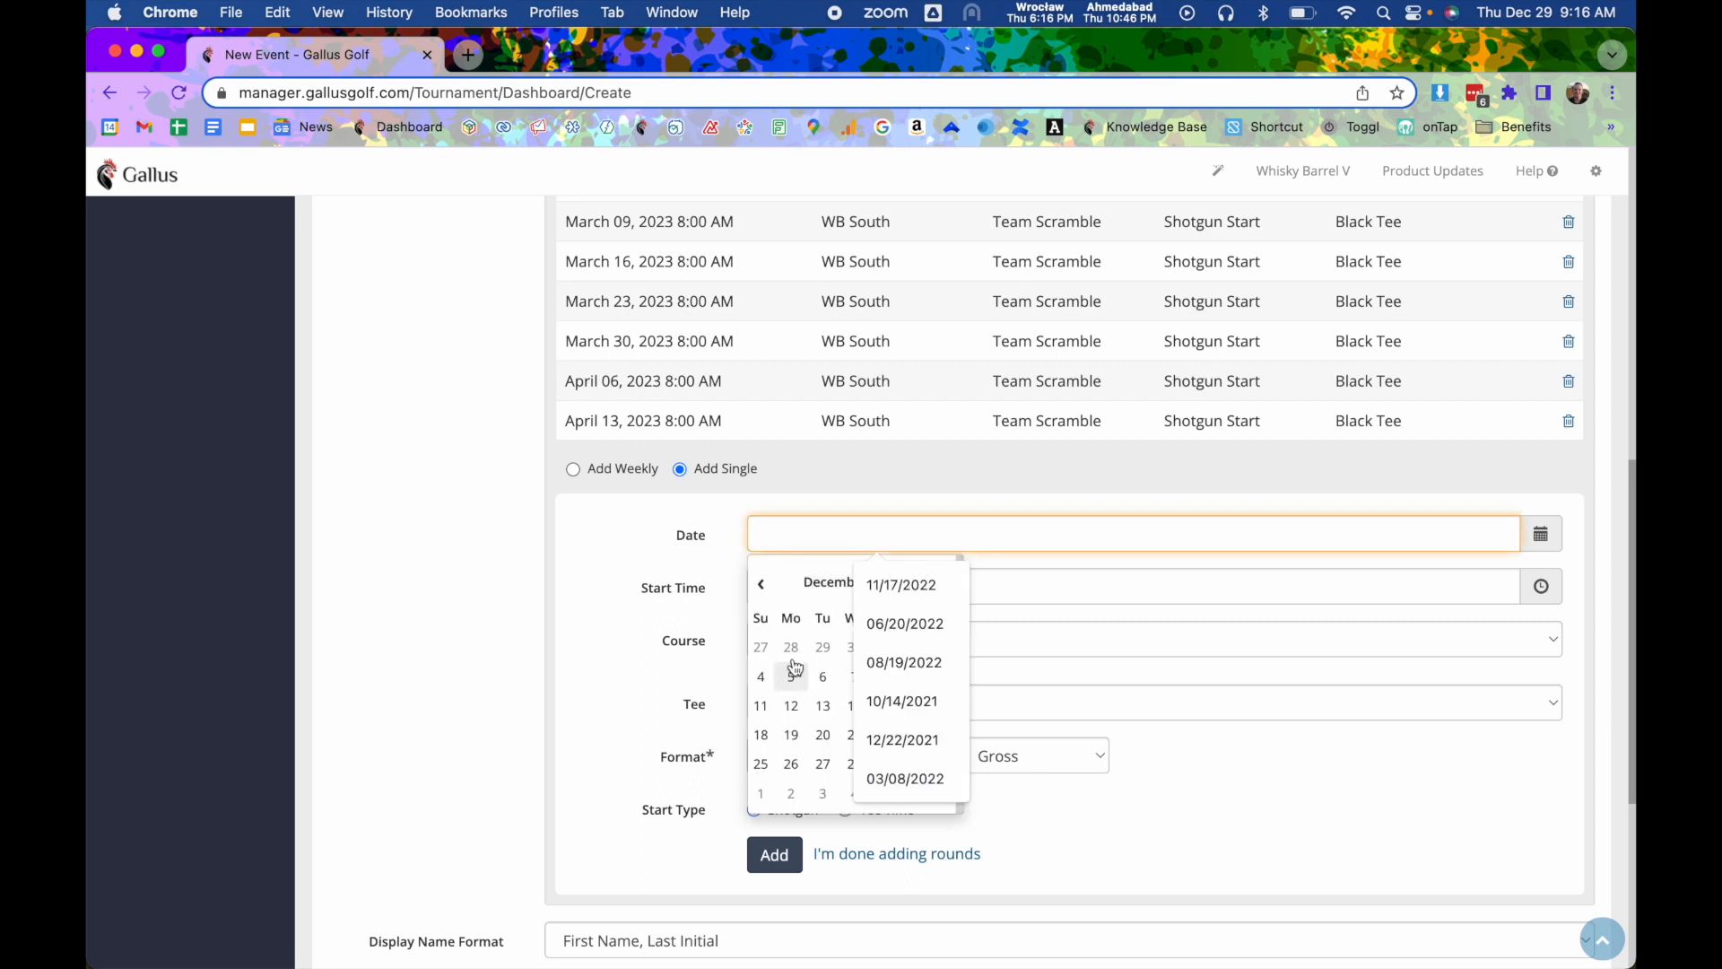
left_click(761, 584)
left_click(941, 584)
left_click(942, 584)
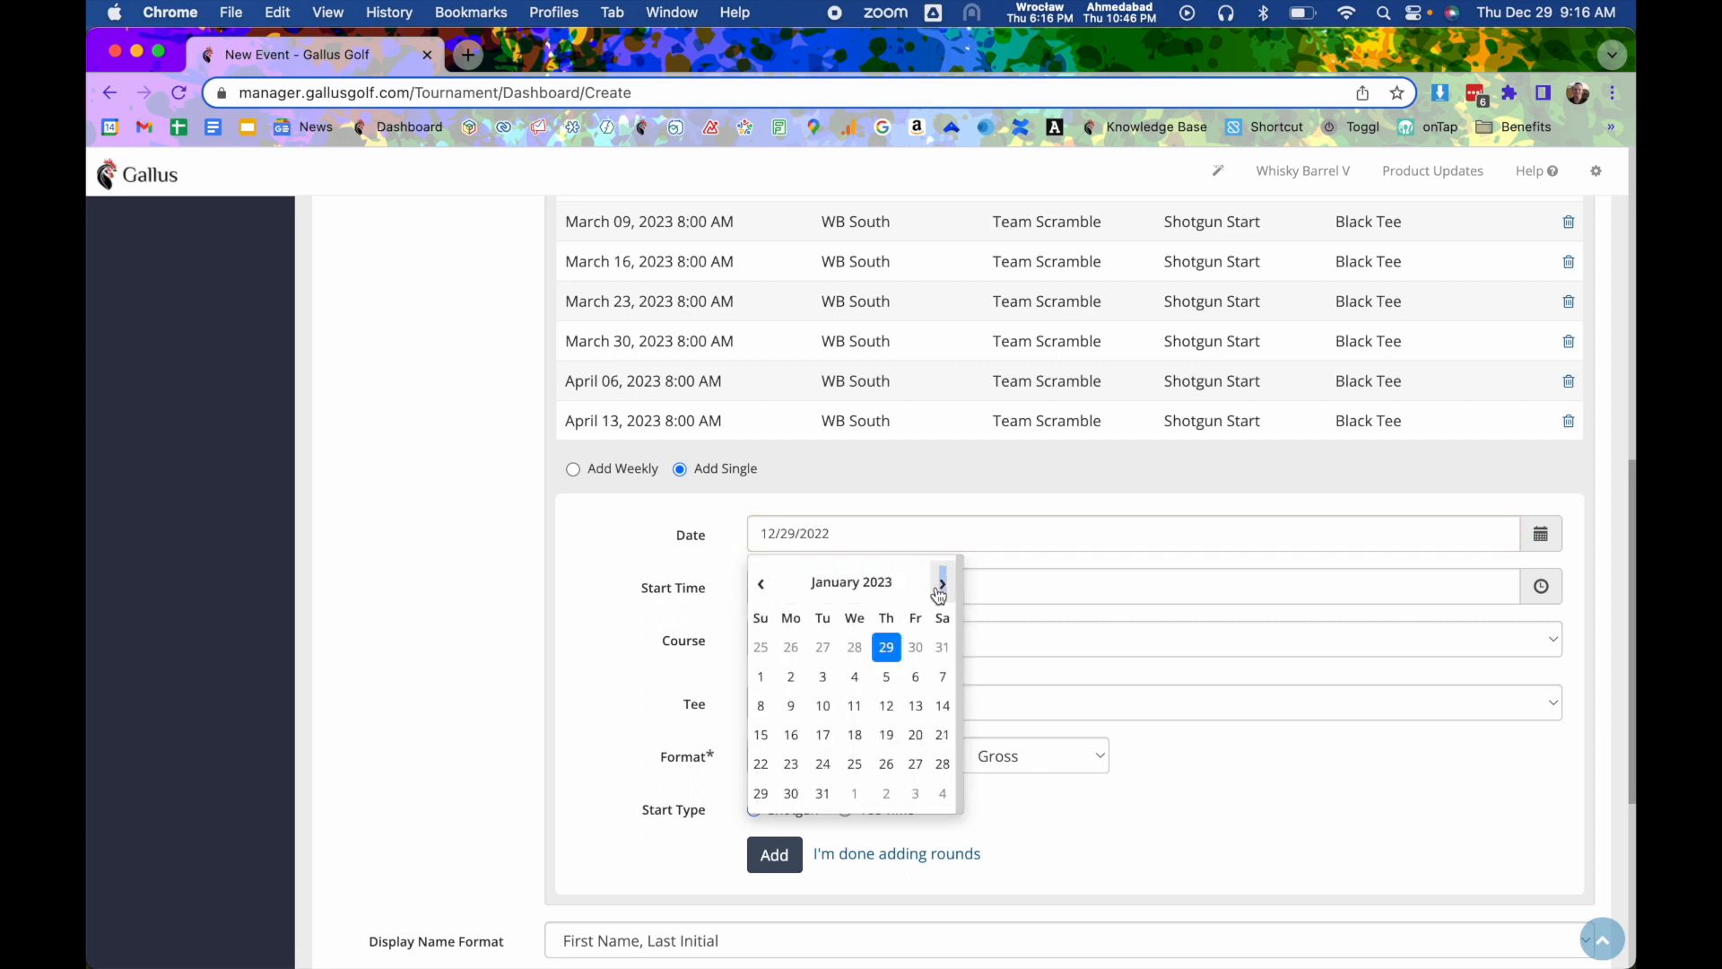
left_click(941, 587)
left_click(941, 587)
left_click(941, 588)
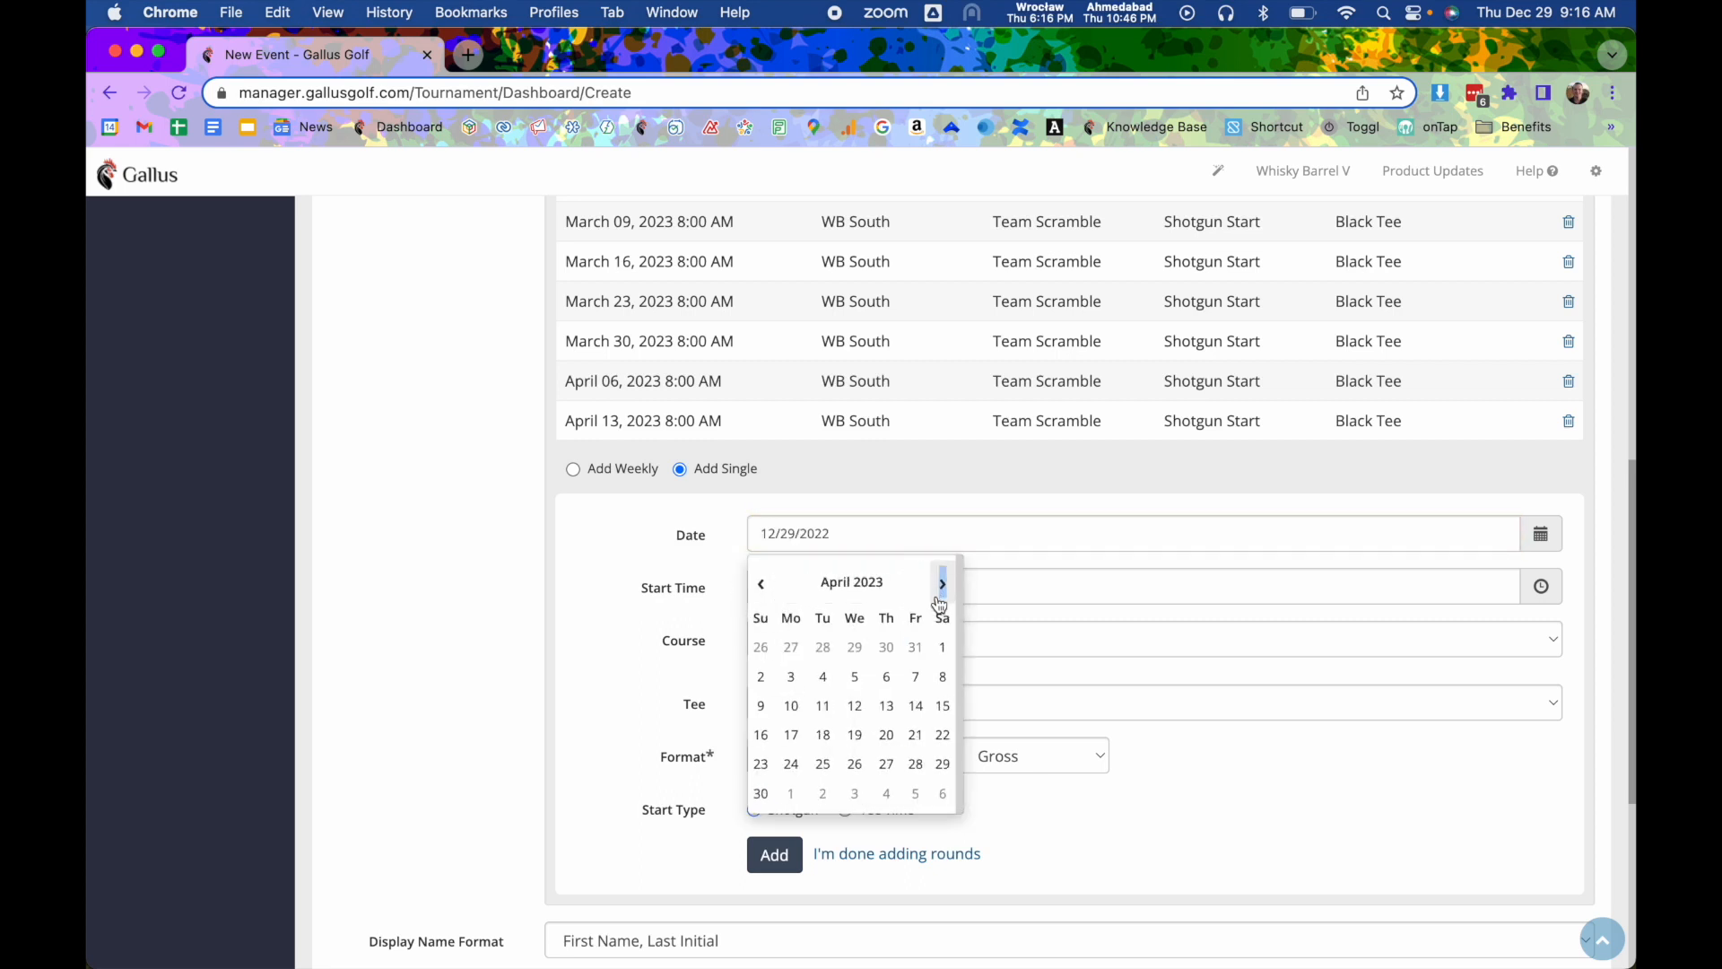
left_click(887, 735)
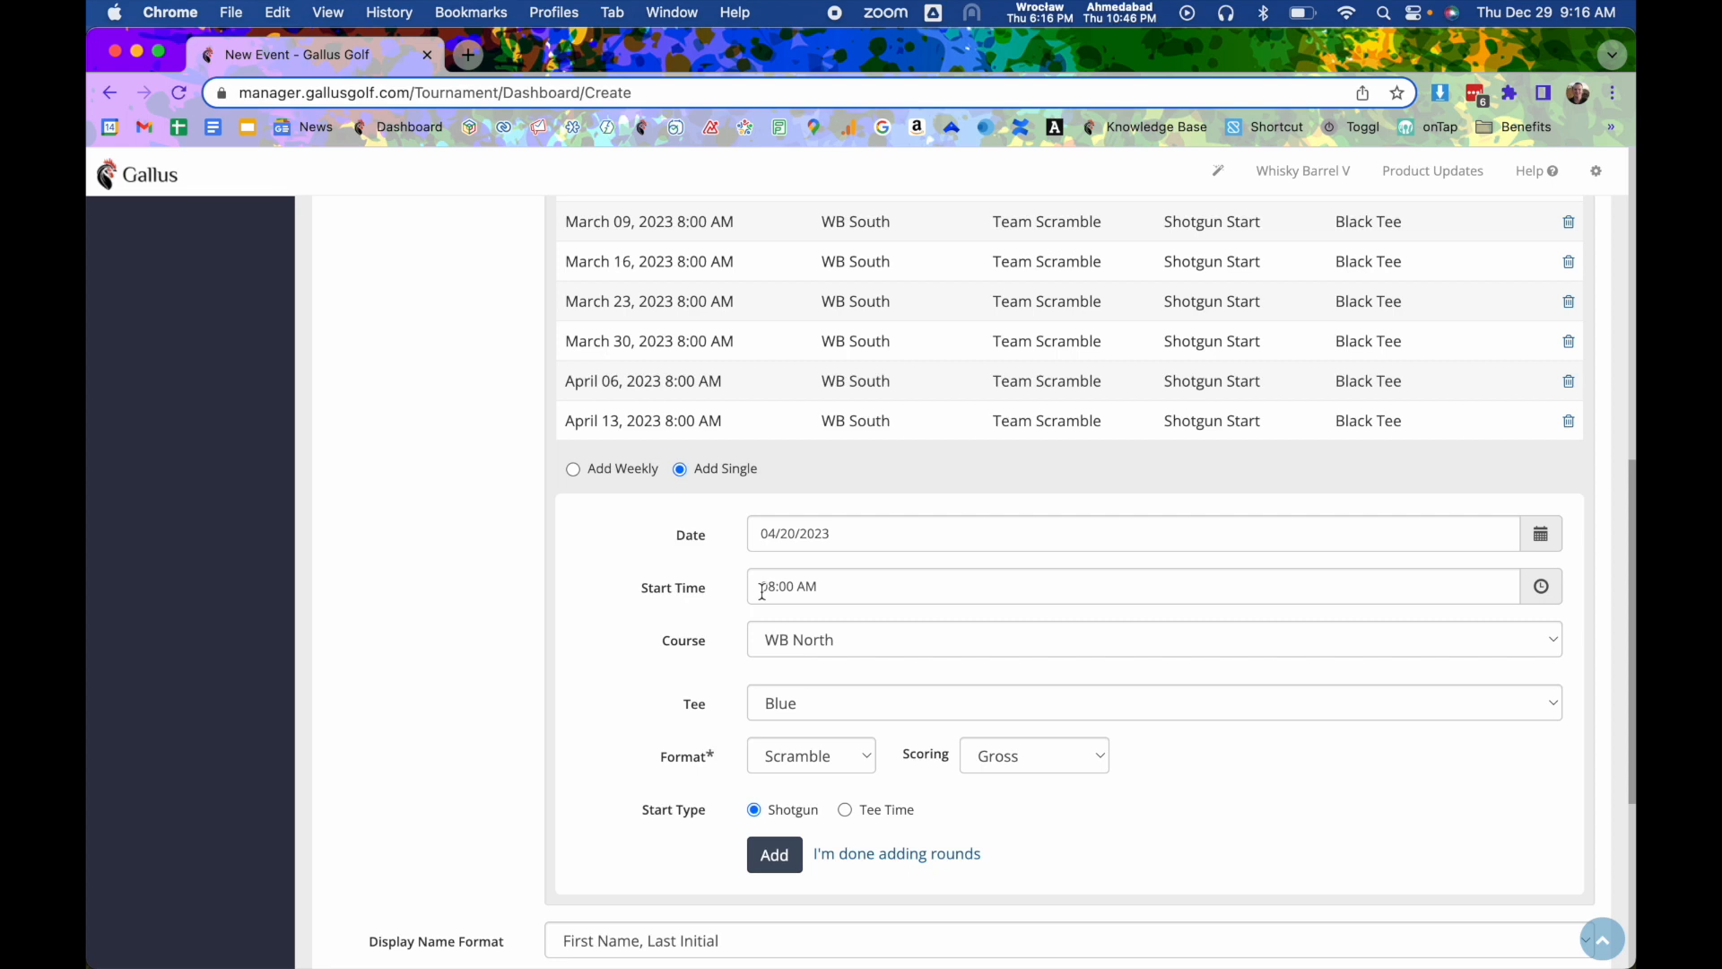
Set the single round's course to Augusta National and its tee to Member
left_click(789, 646)
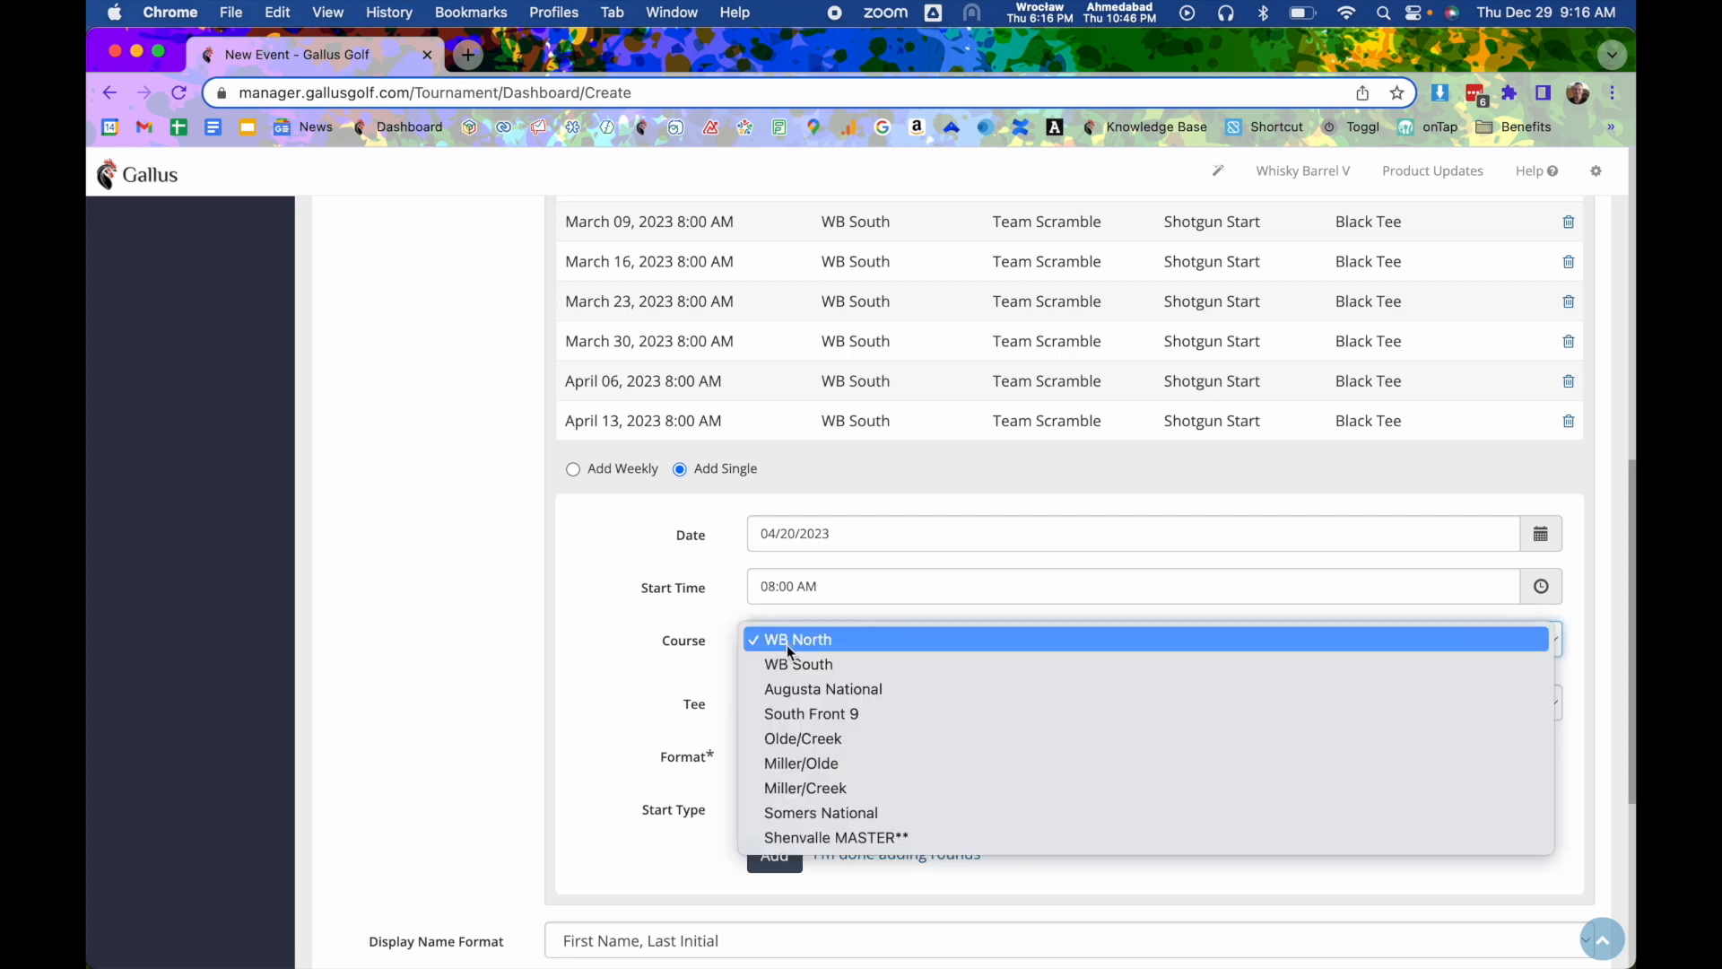
left_click(789, 692)
left_click(794, 698)
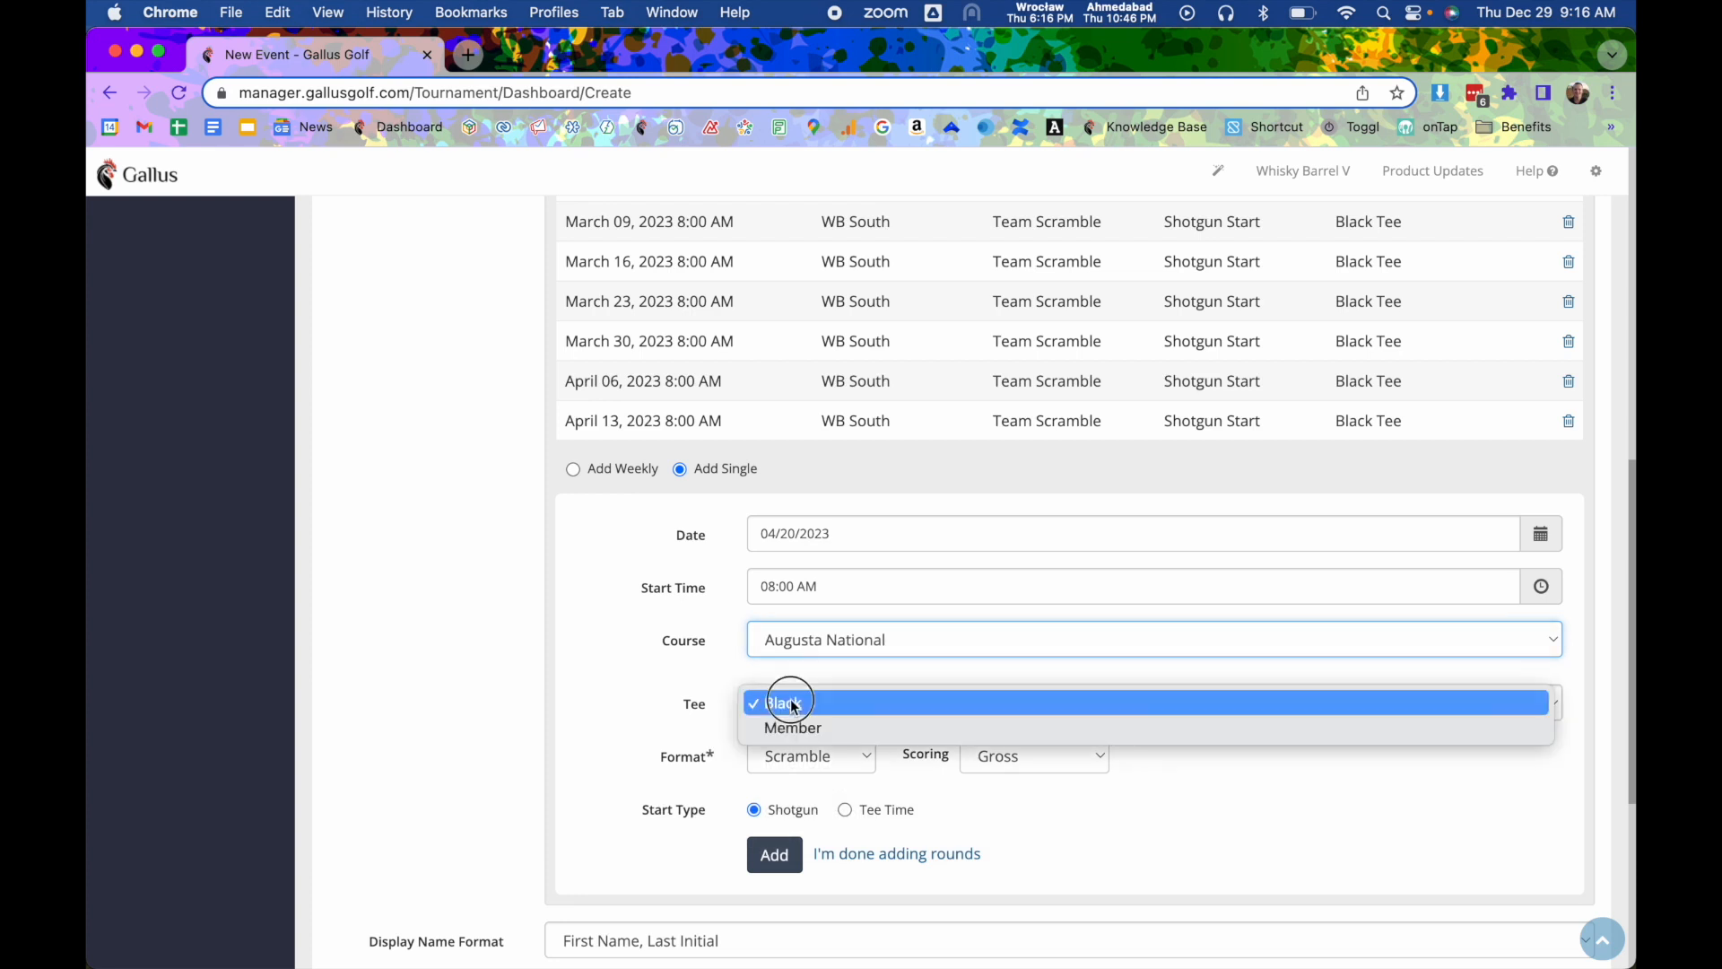
left_click(798, 731)
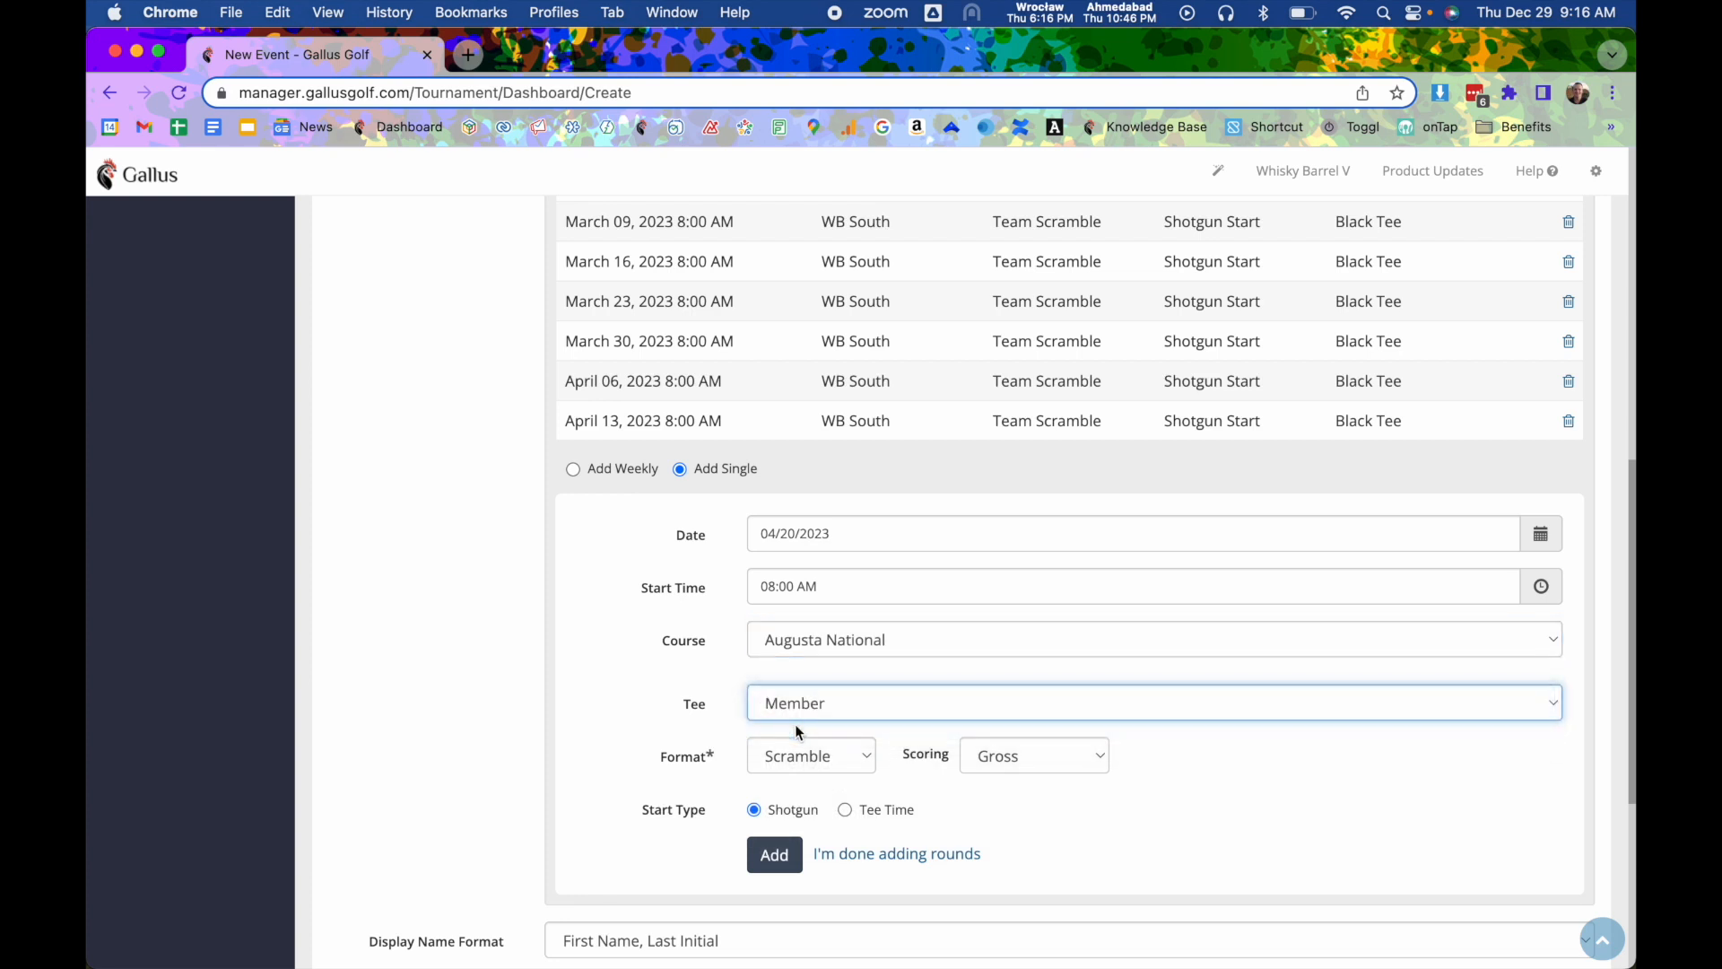
Set the single round's format to 1 Best Ball with Net scoring and add the round to the event
left_click(812, 756)
left_click(813, 780)
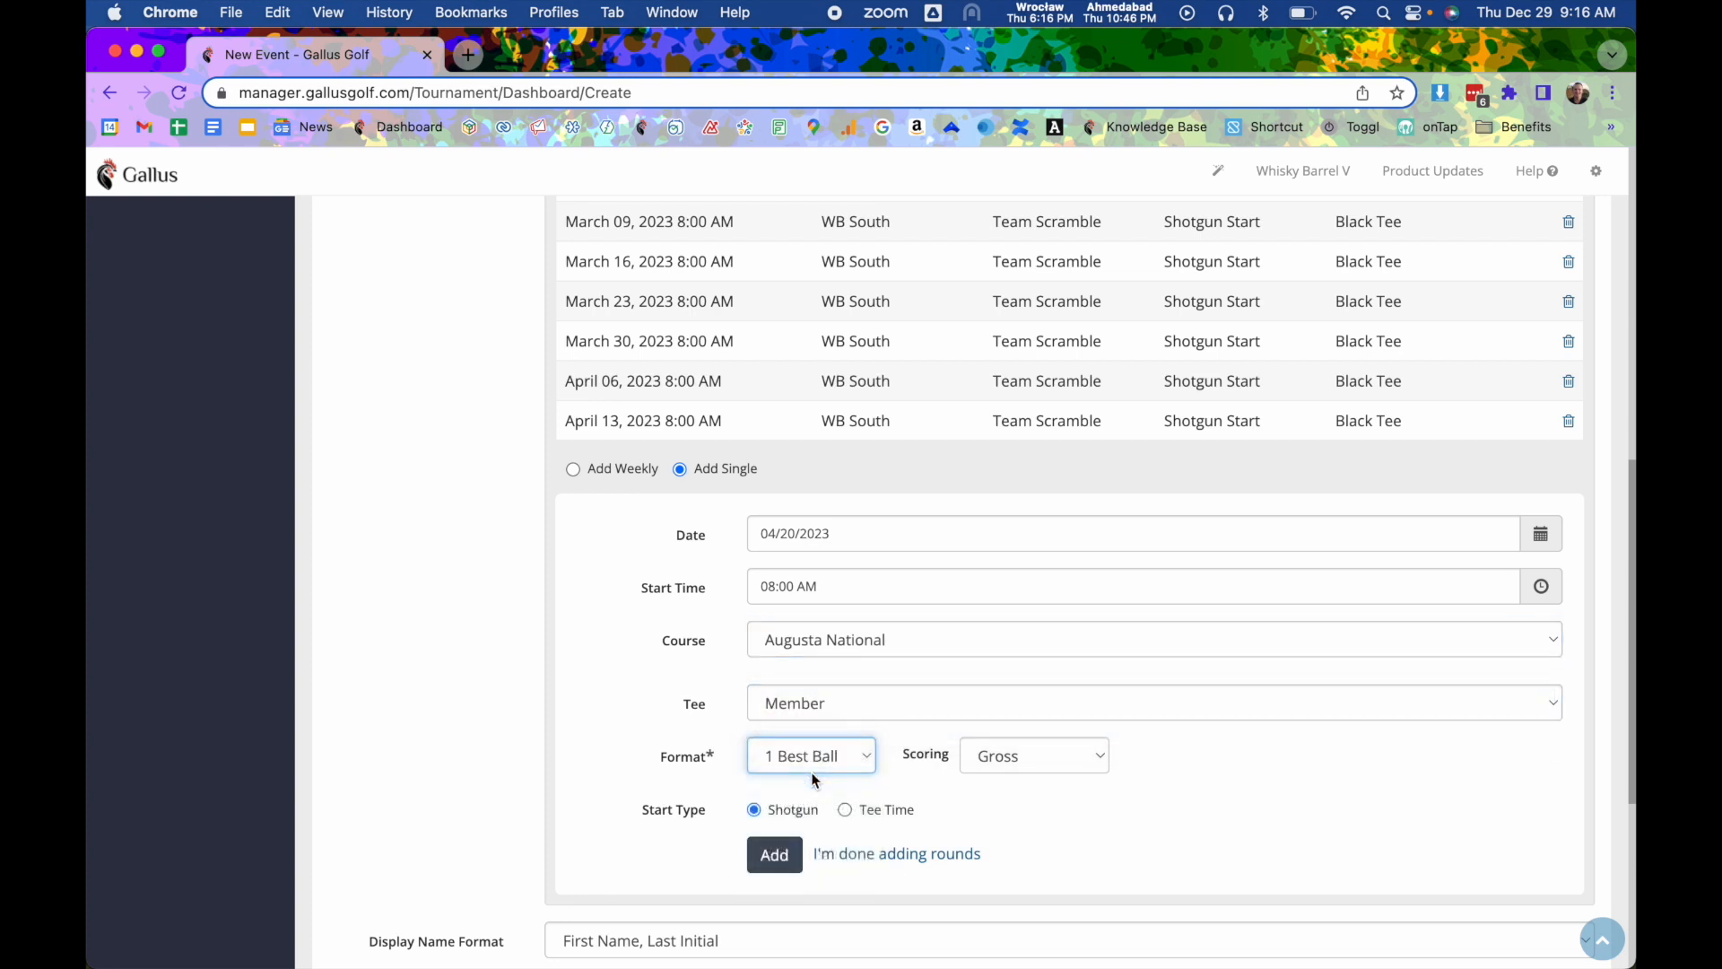
left_click(1012, 759)
left_click(1006, 777)
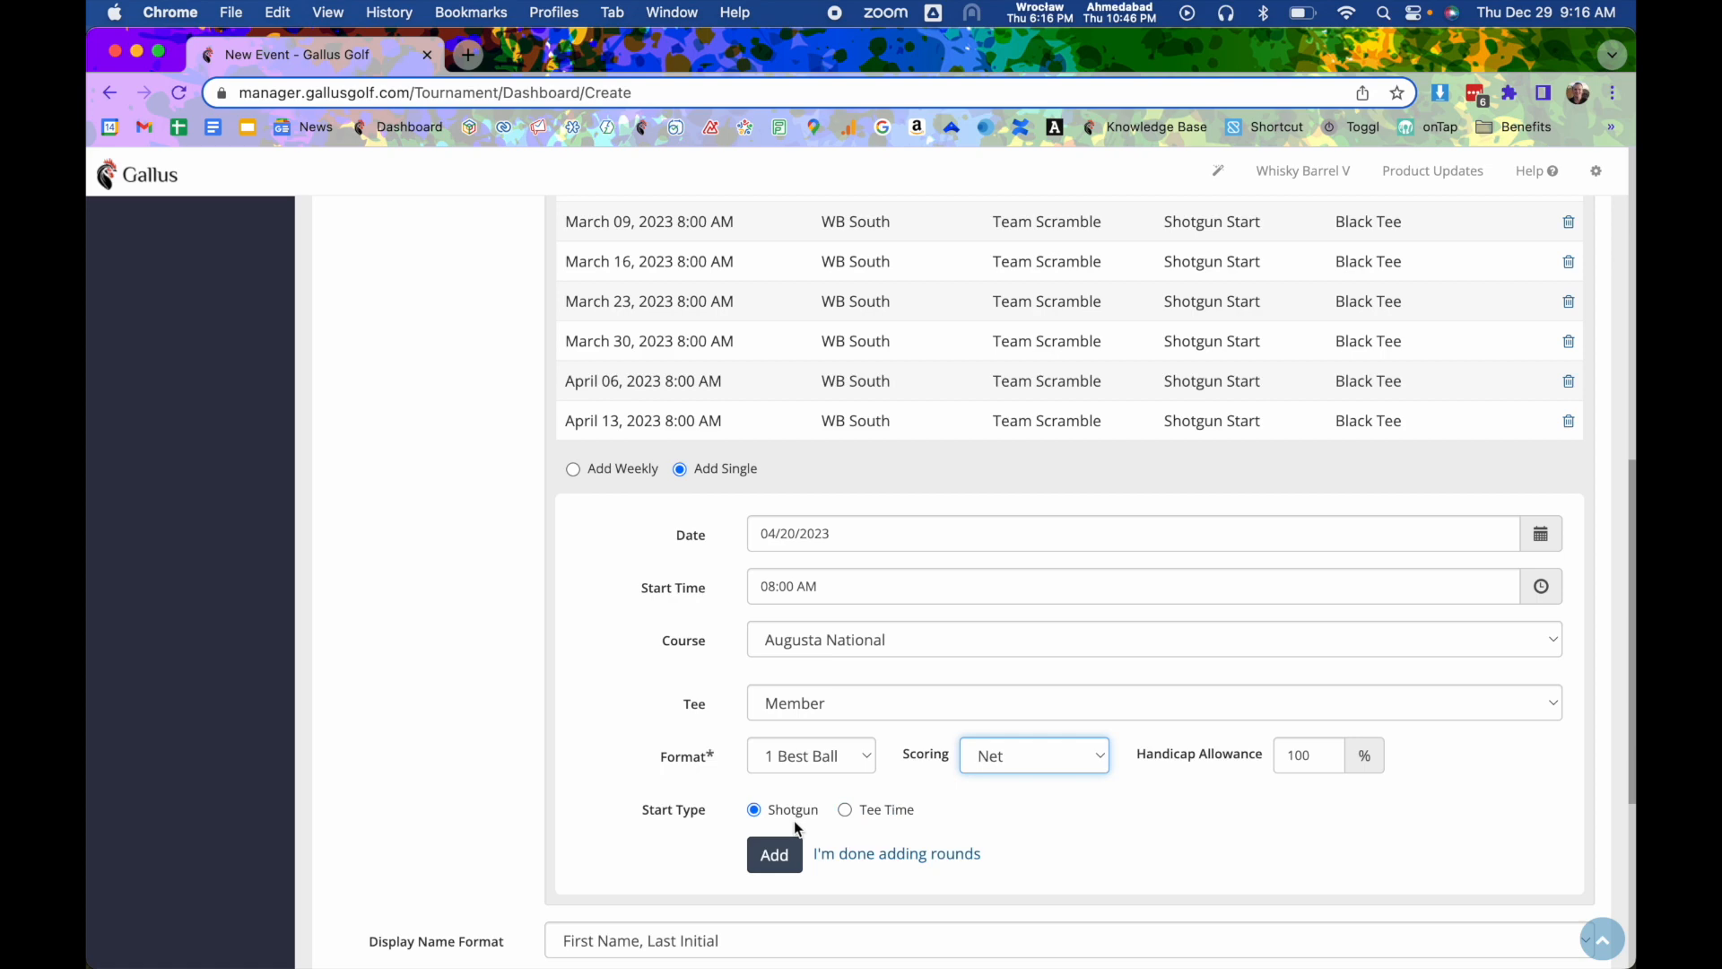
left_click(774, 857)
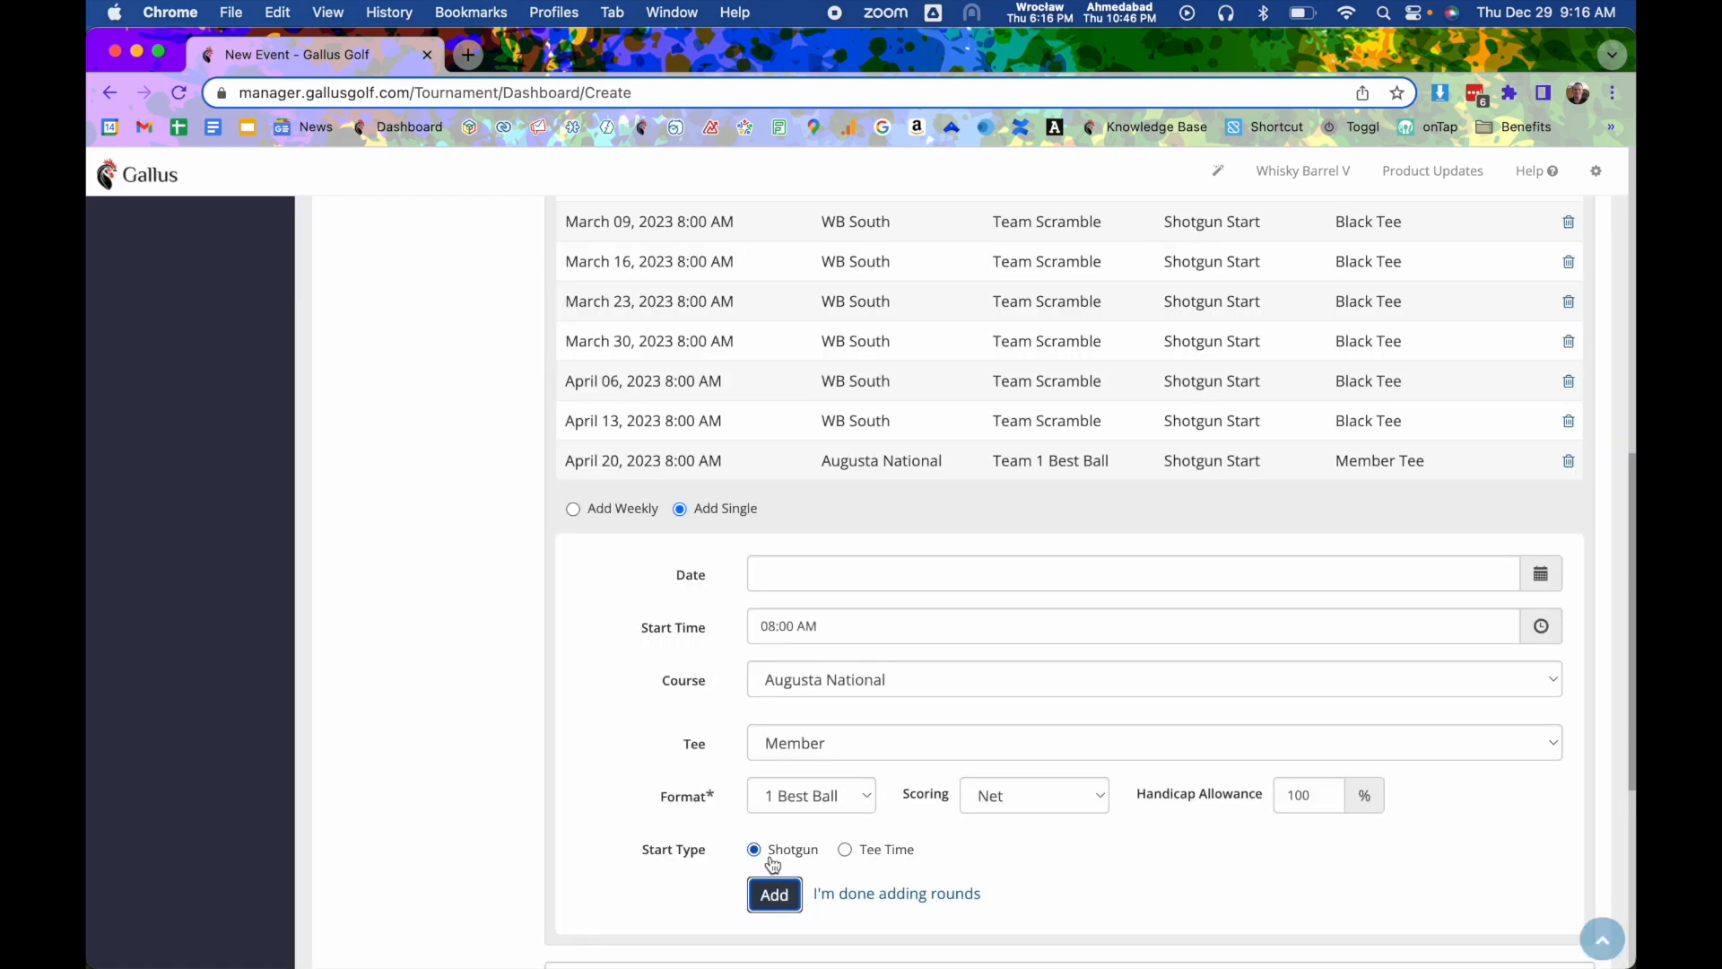
left_click(631, 693)
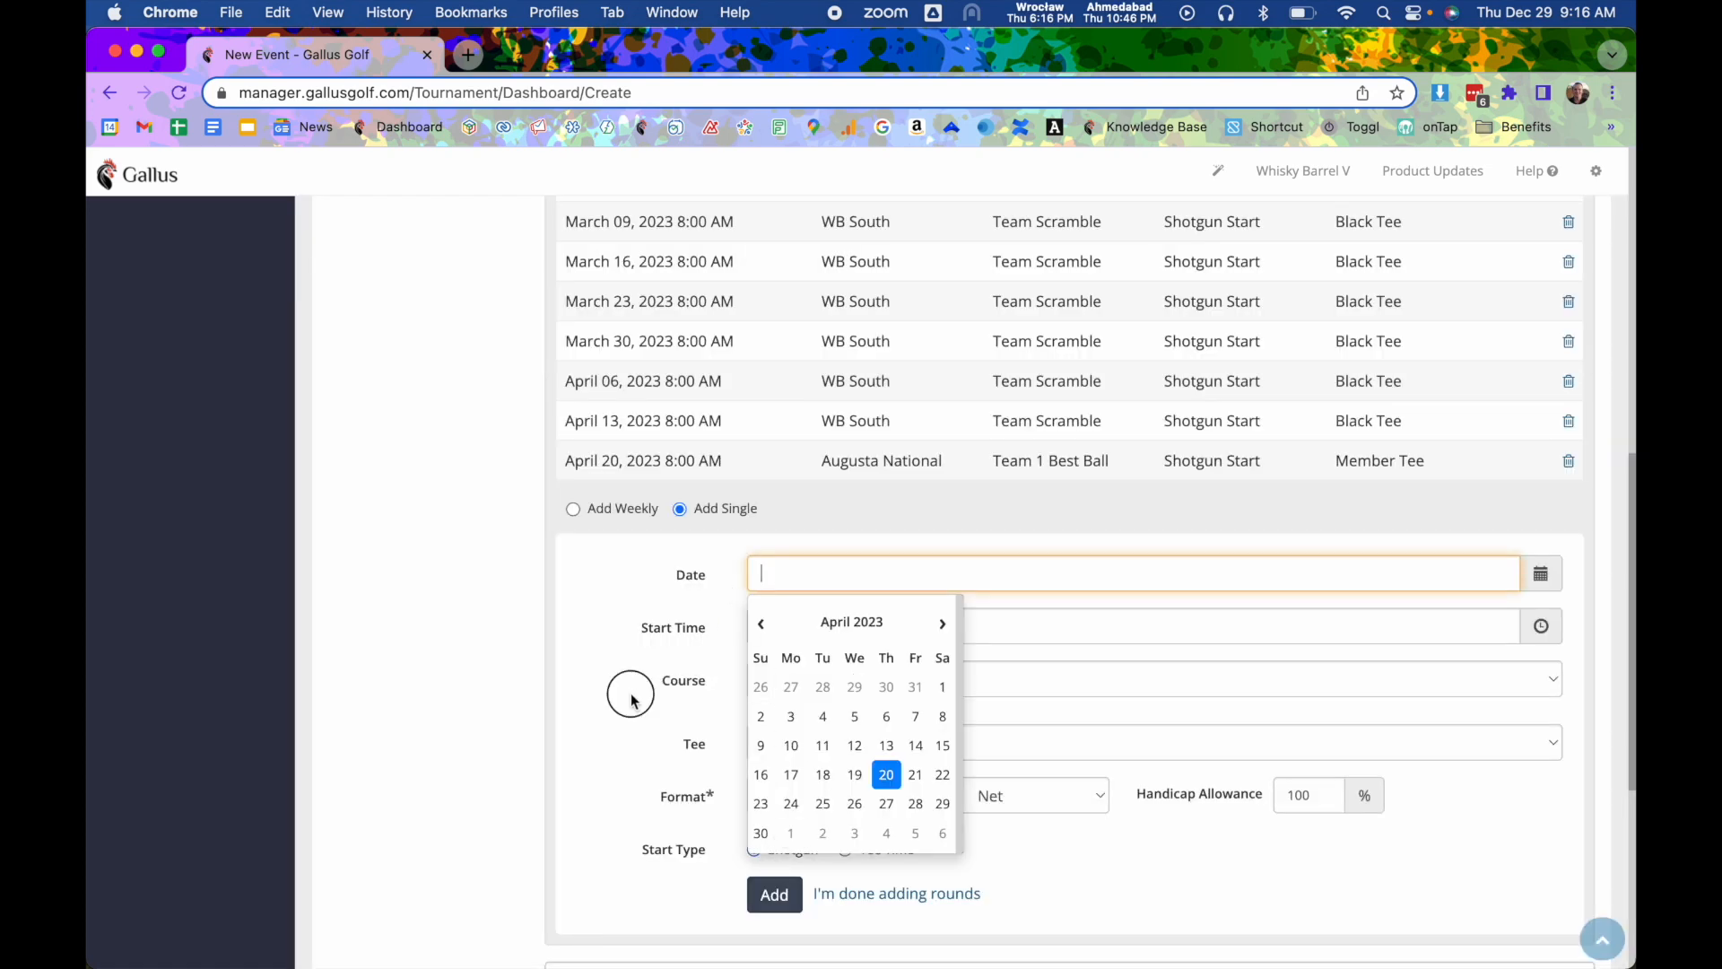
Set the event's display name format to Last Name, First Name
scroll(720, 653, "up", 3)
scroll(744, 729, "down", 1)
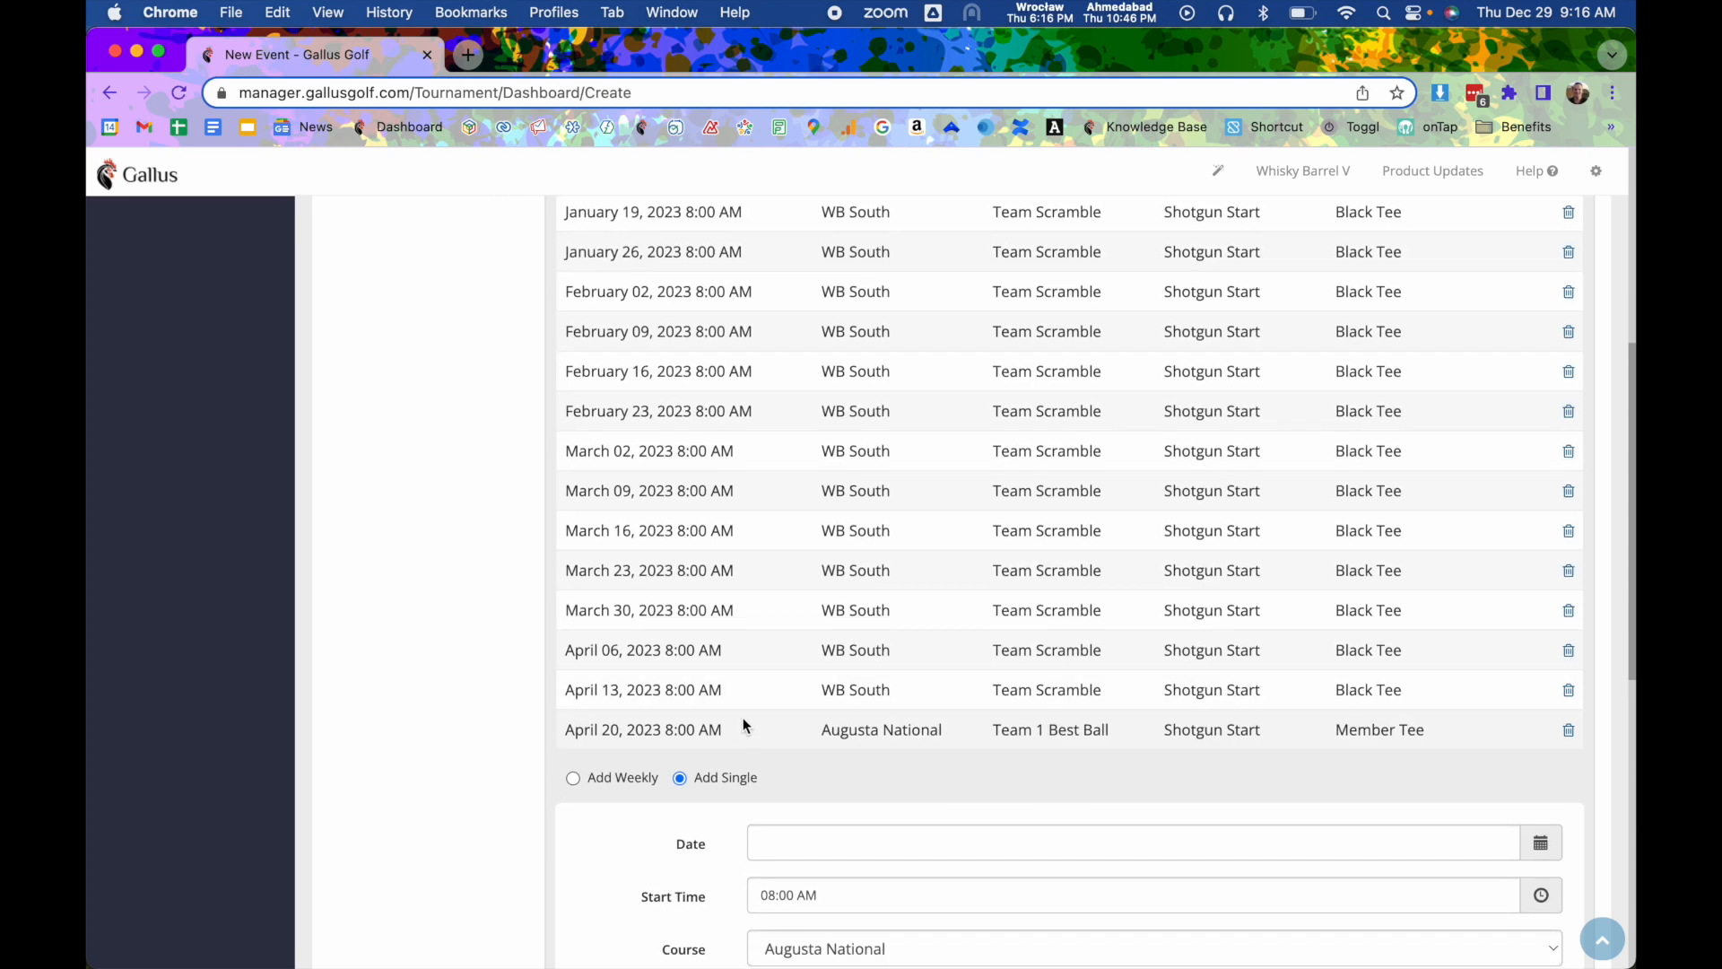
scroll(779, 700, "up", 2)
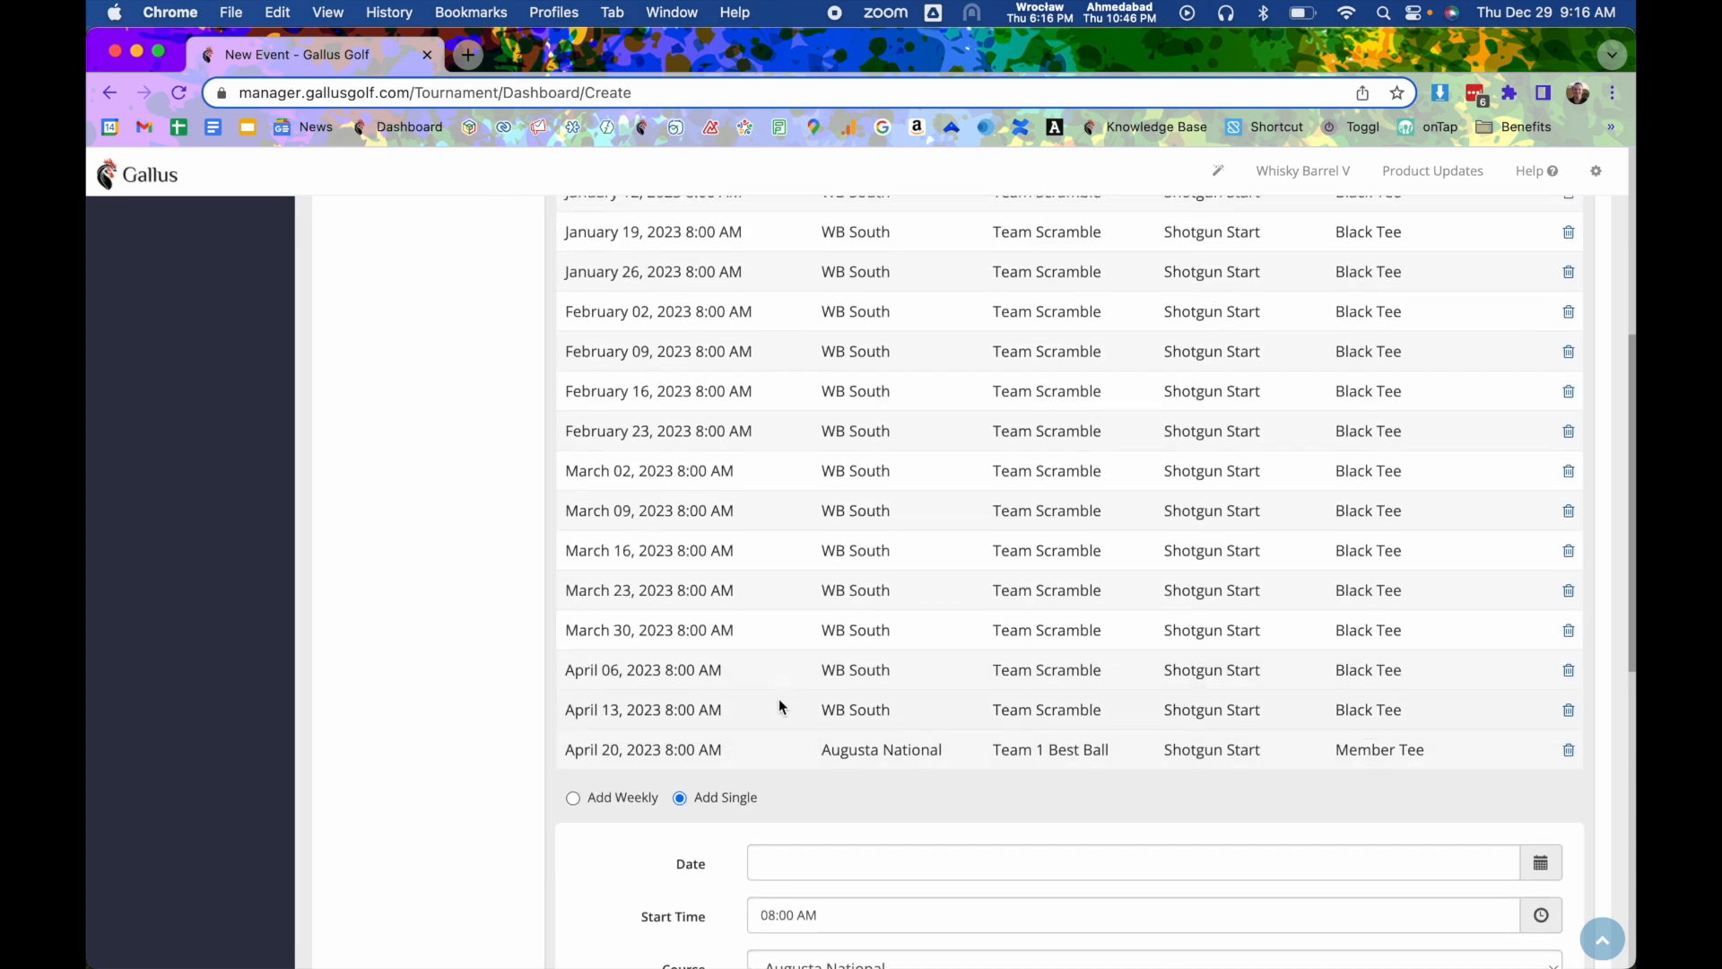
scroll(779, 700, "down", 10)
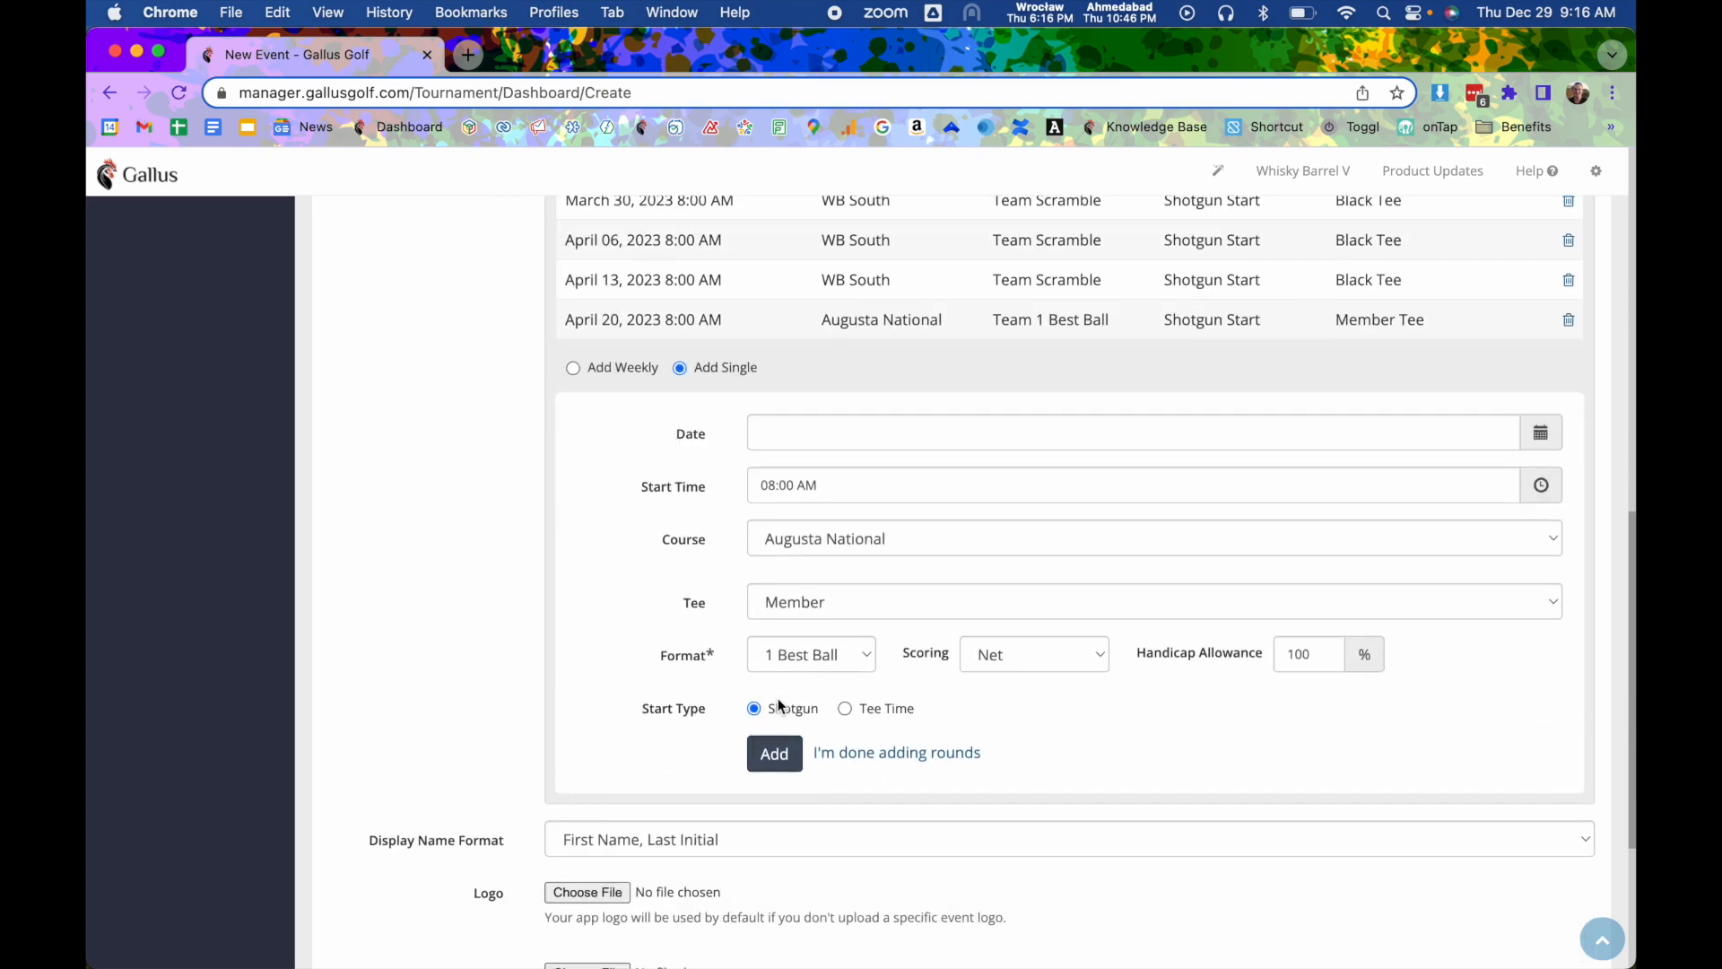
scroll(779, 702, "down", 3)
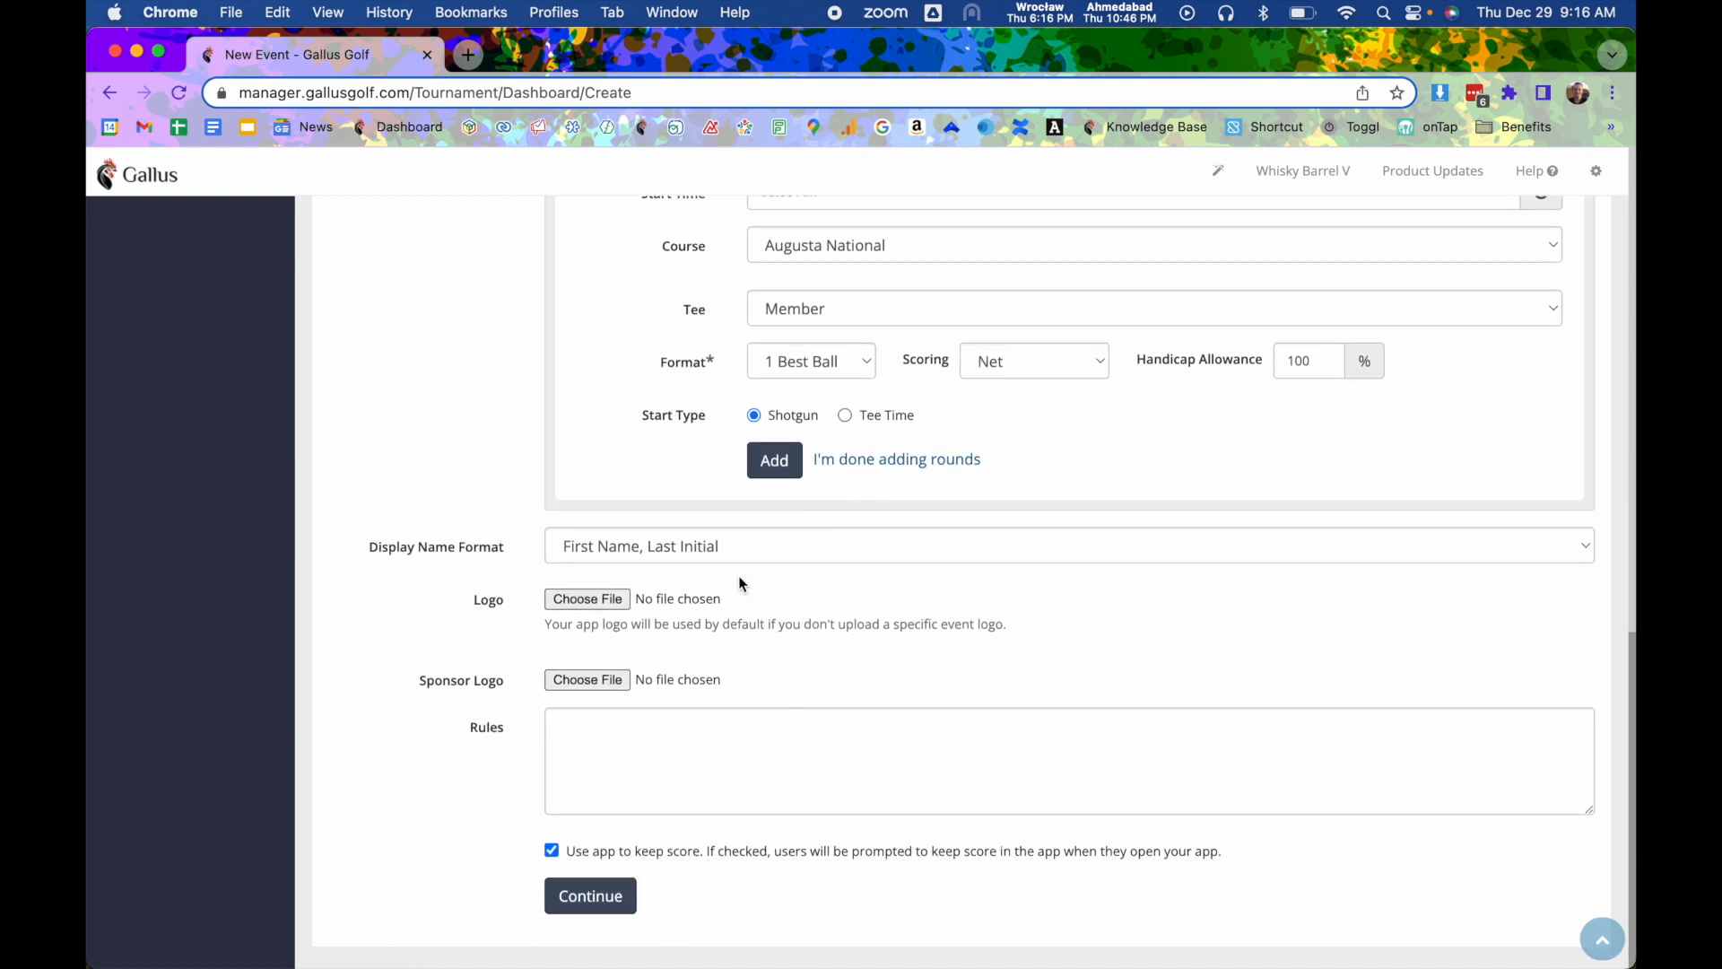
left_click(698, 550)
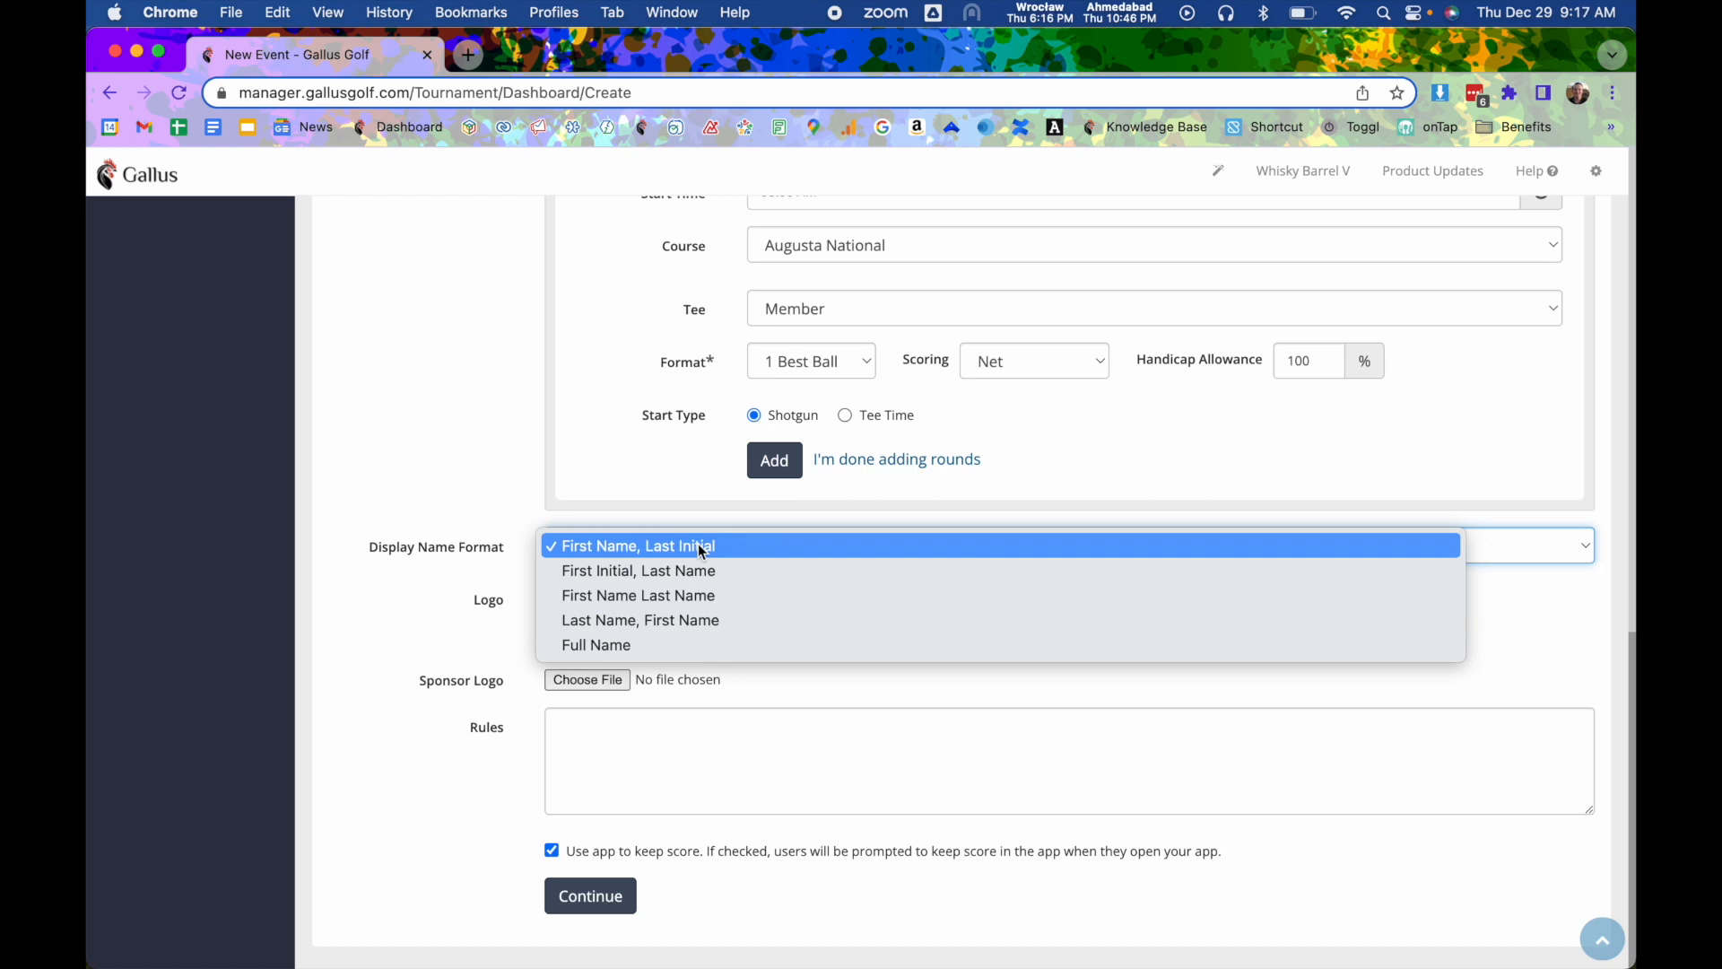
left_click(682, 620)
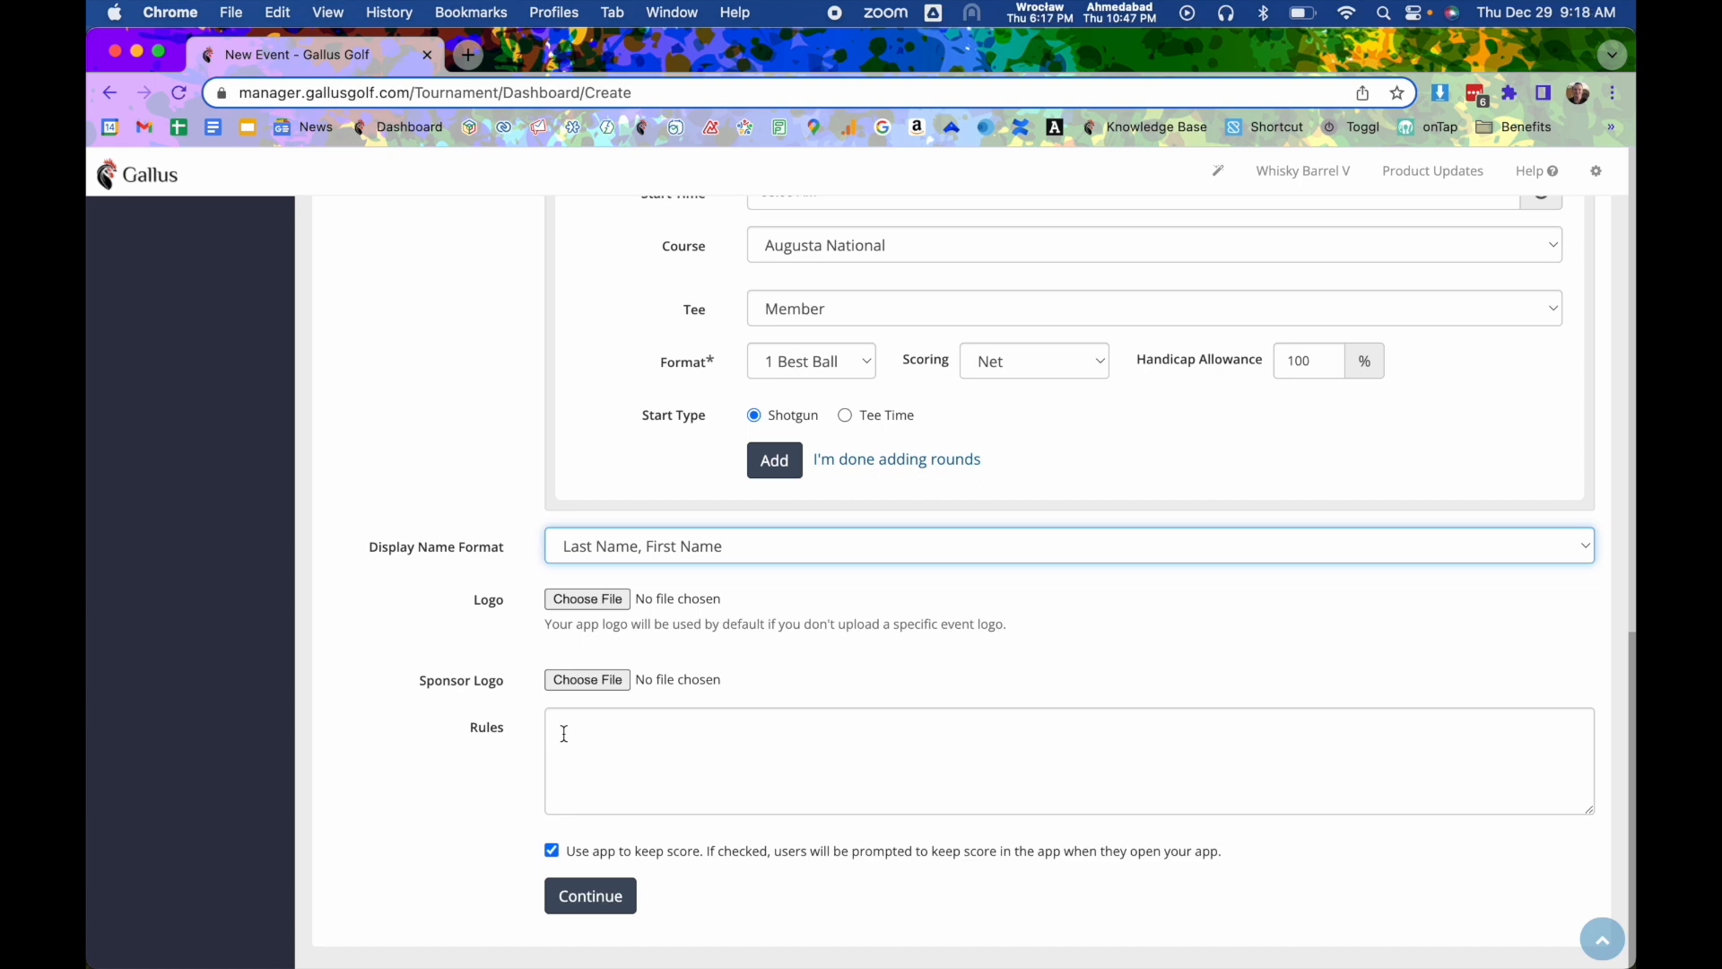
Continue to create the league event, and open the general help and support contact options
left_click(583, 897)
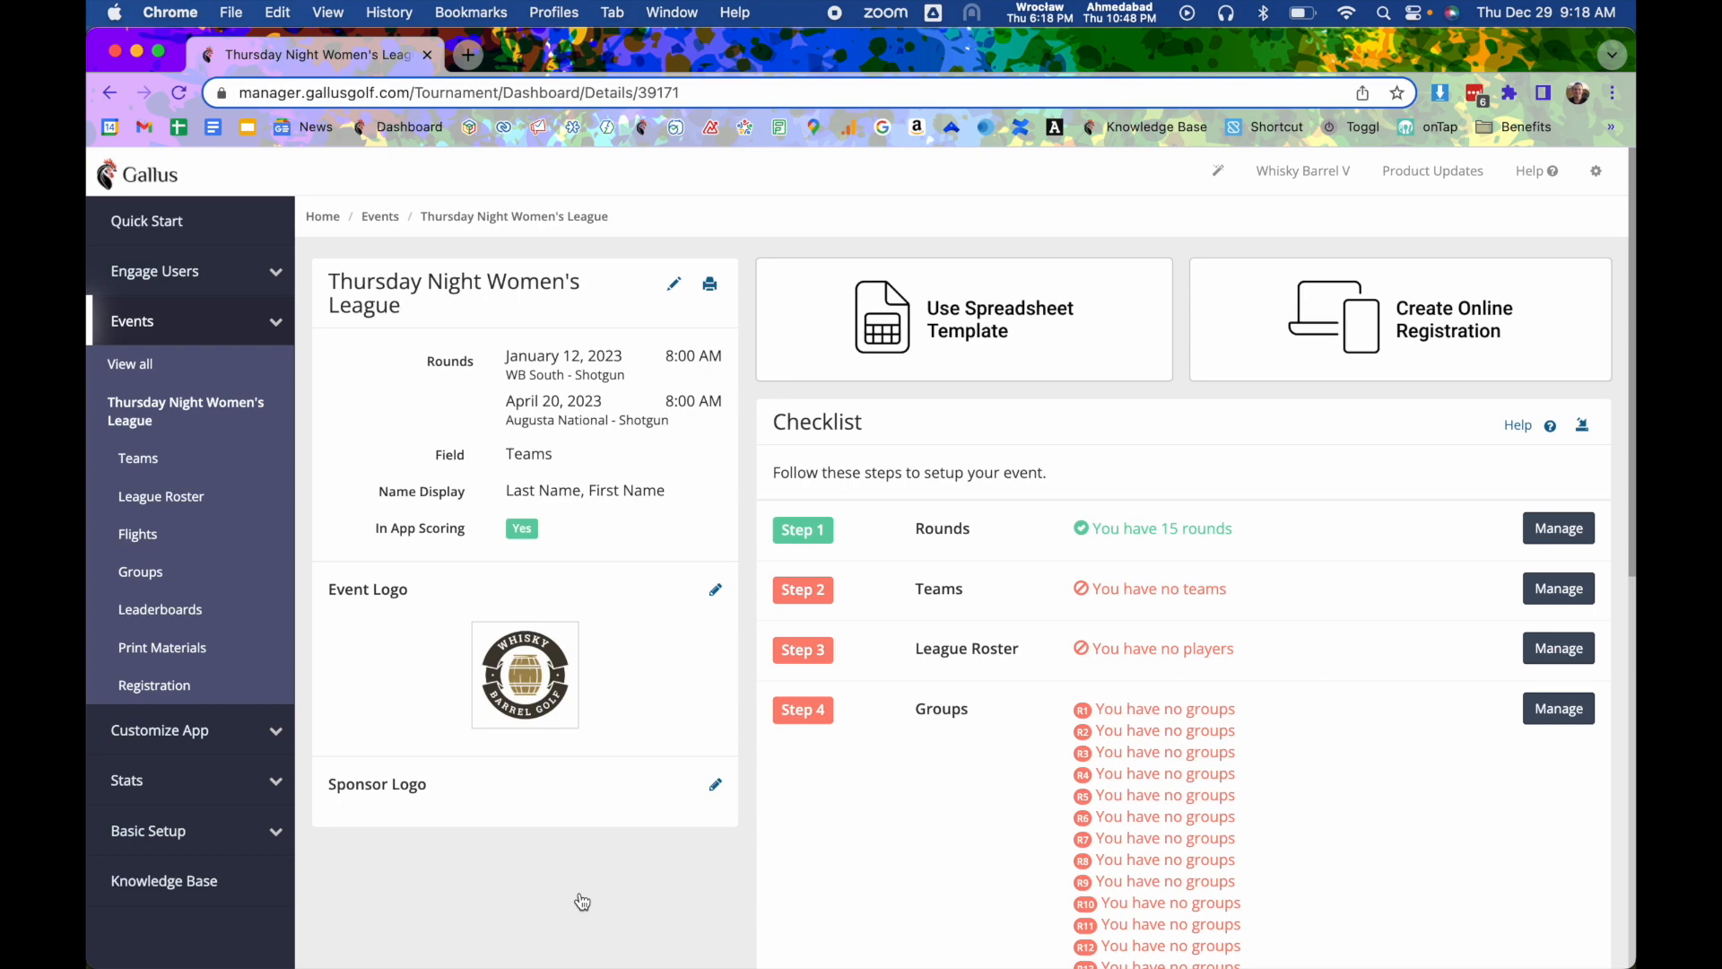
left_click(1543, 172)
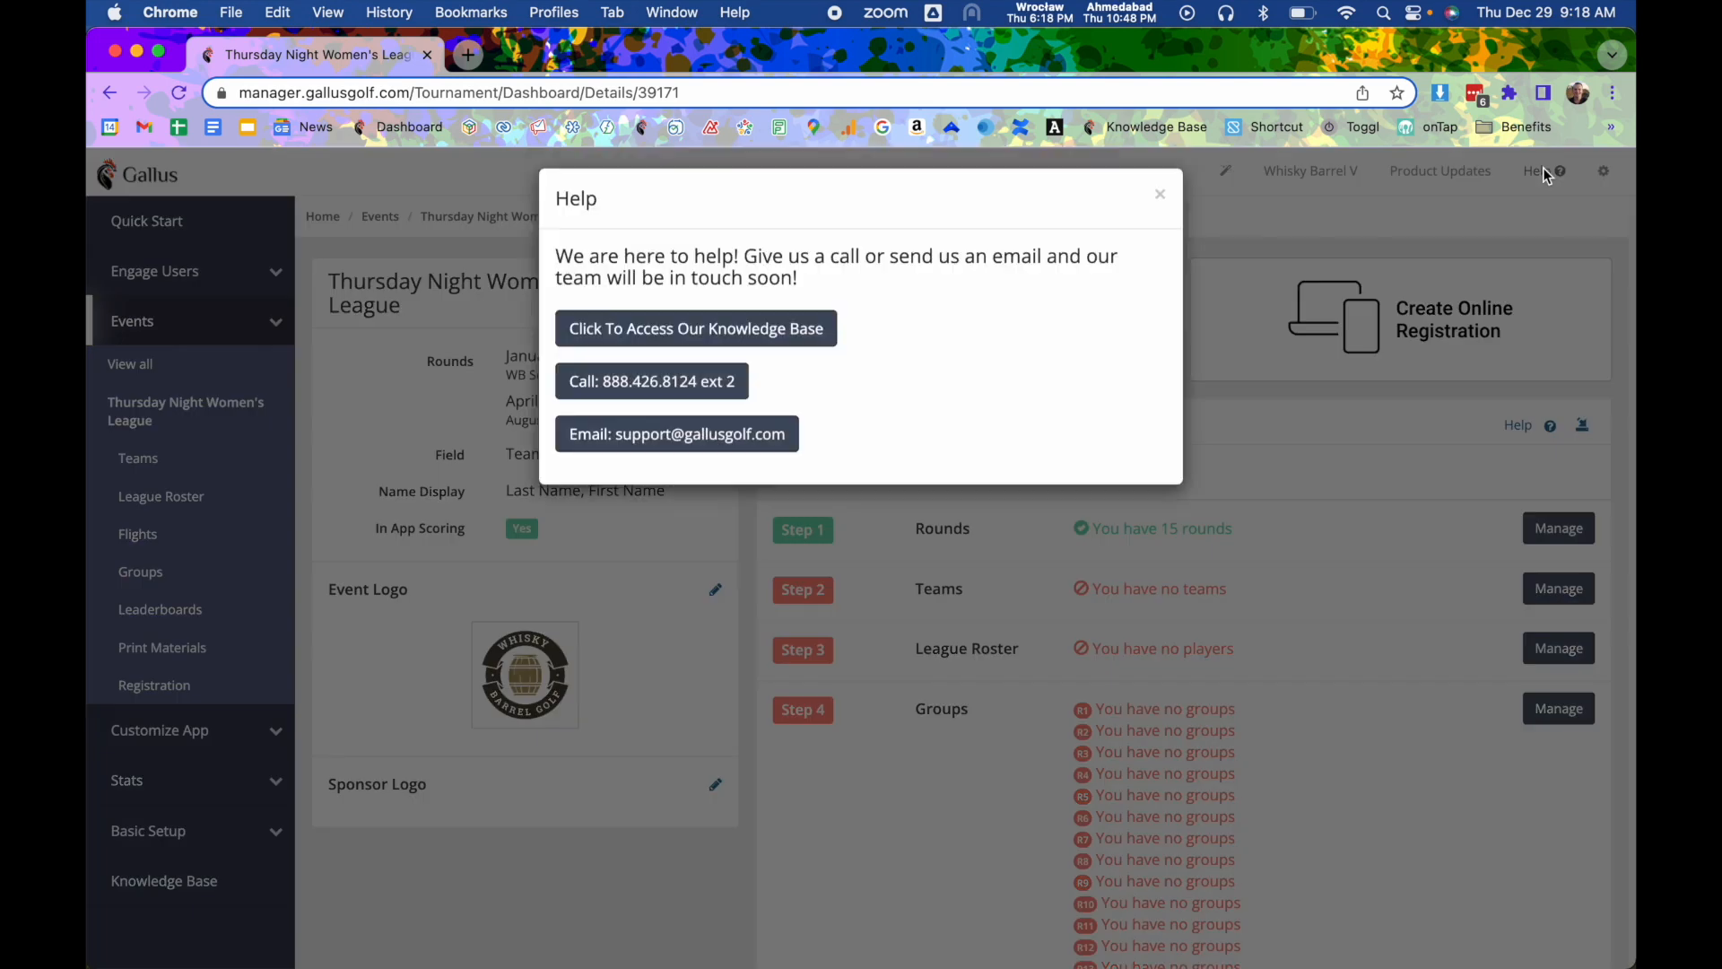